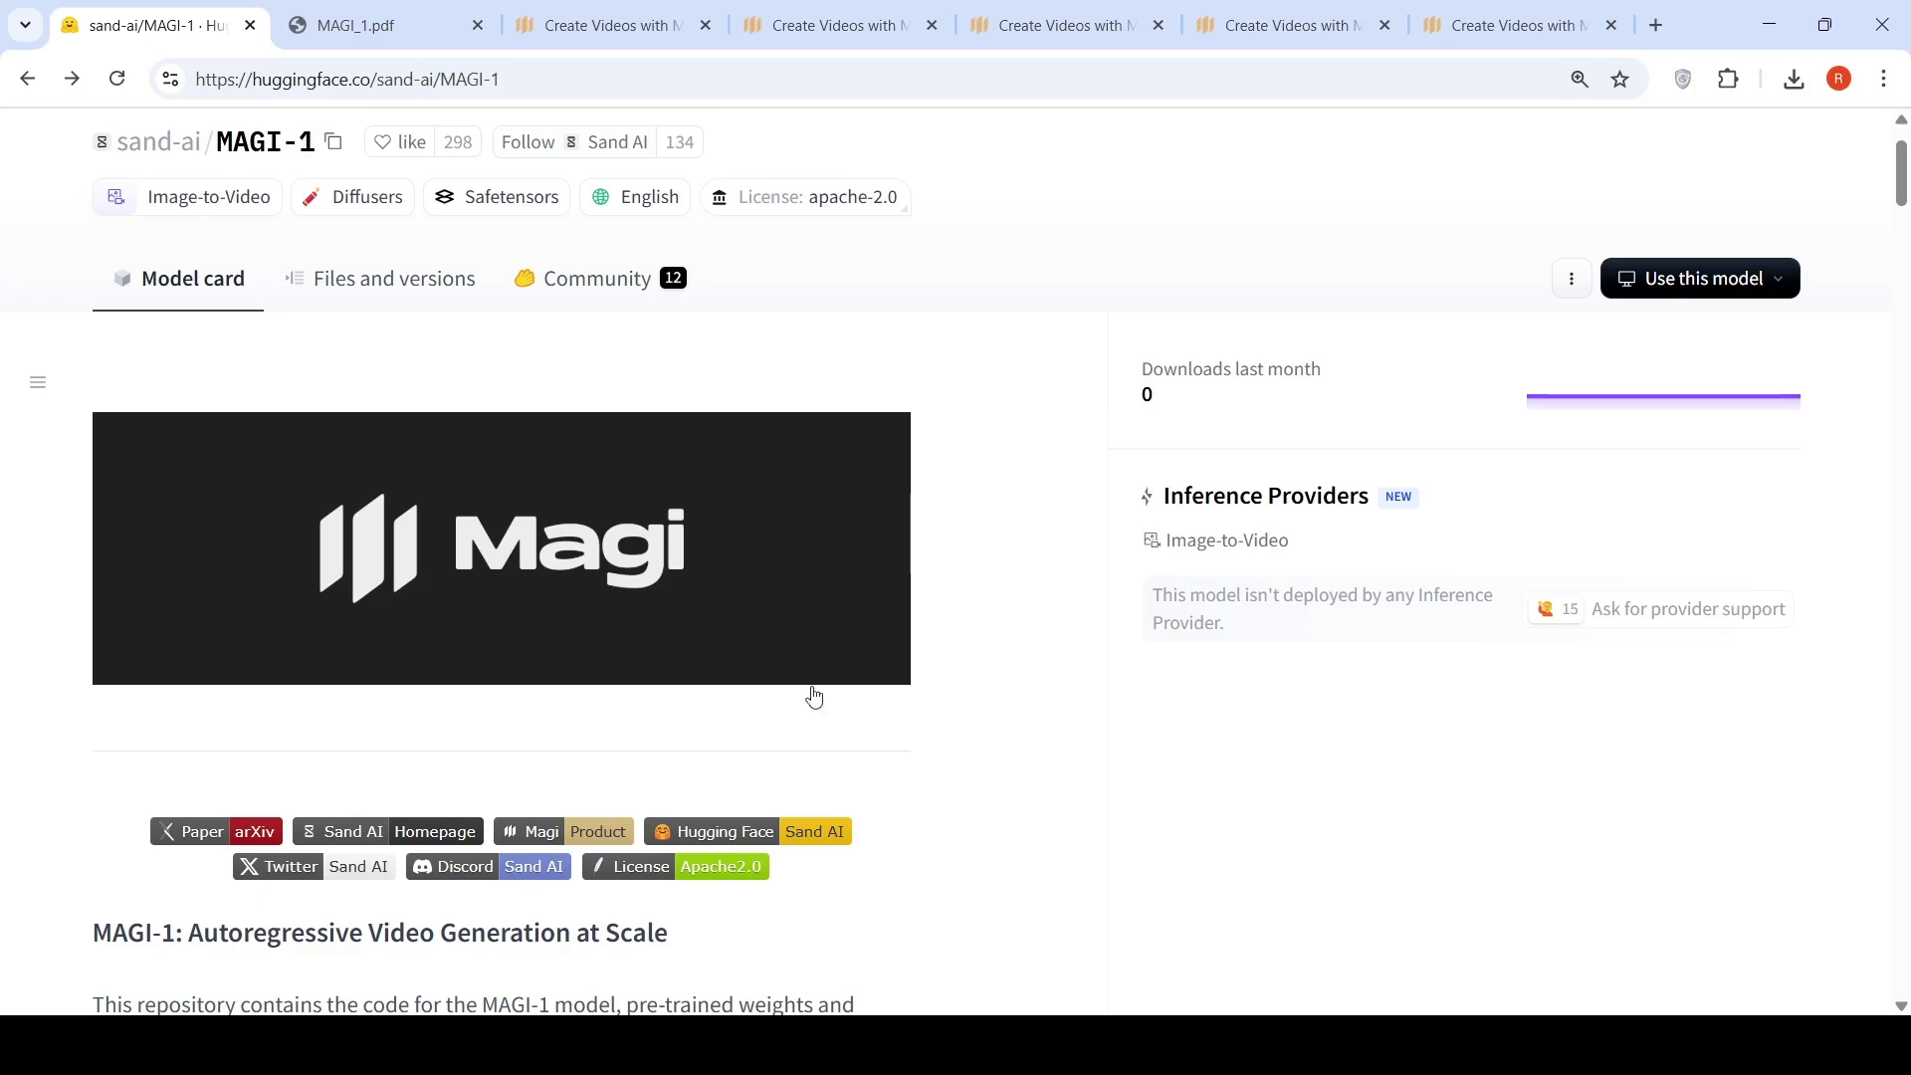
Step: Switch to the old man with a book project and show its enhanced and original prompts
scroll(891, 747, "down", 2)
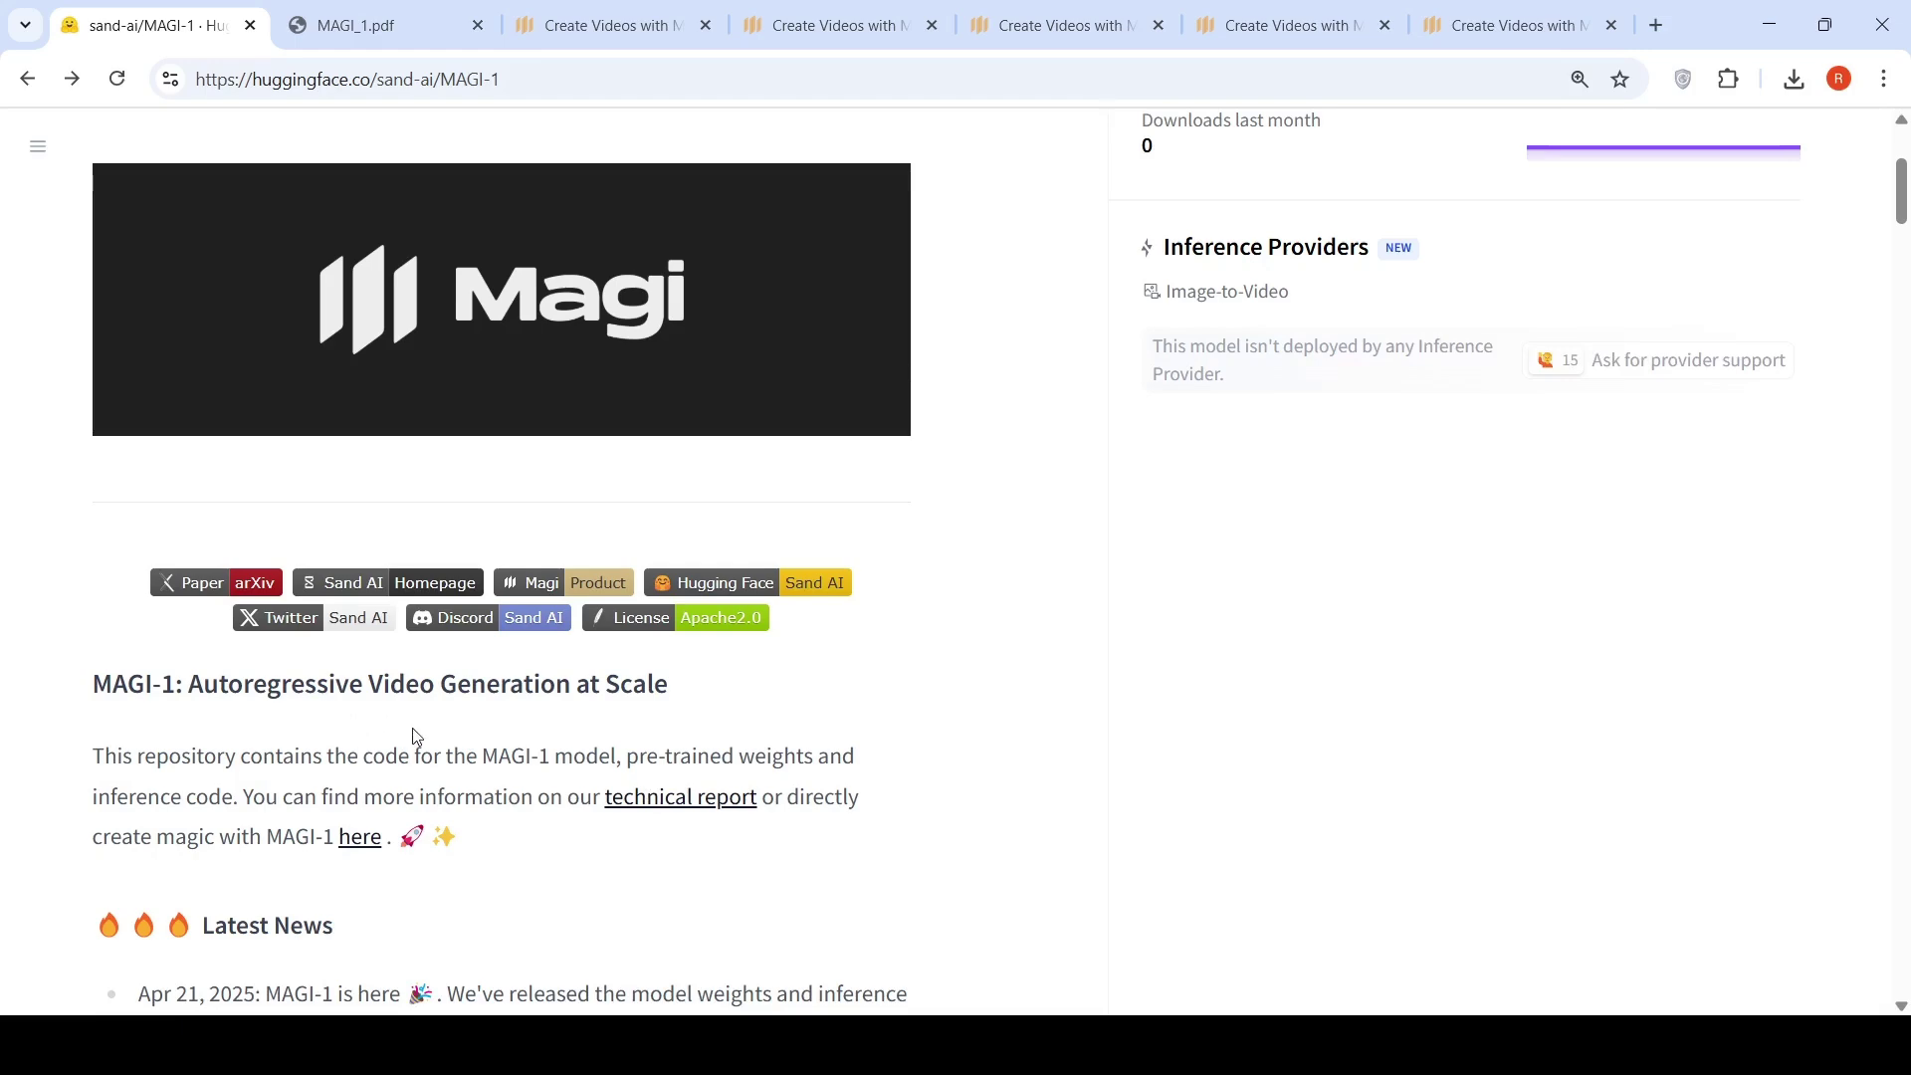
scroll(550, 738, "down", 5)
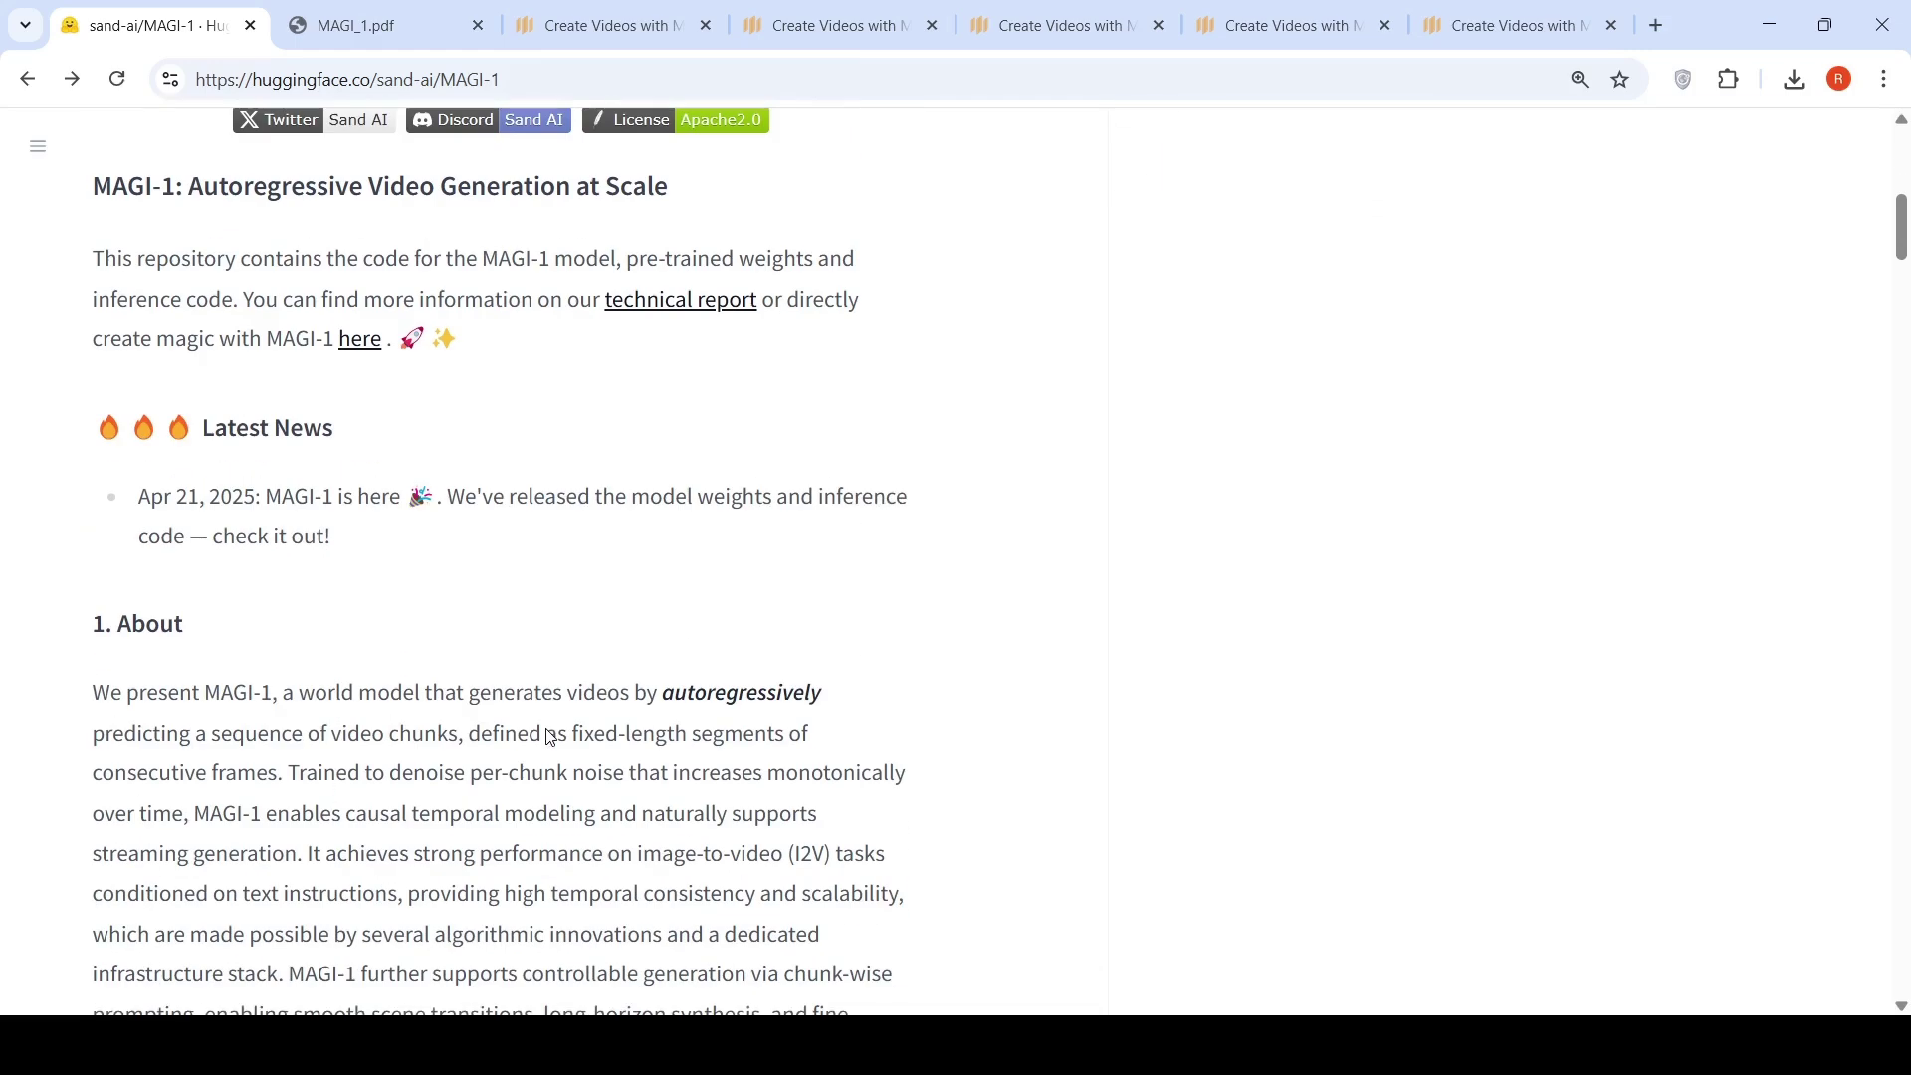
scroll(508, 727, "down", 1)
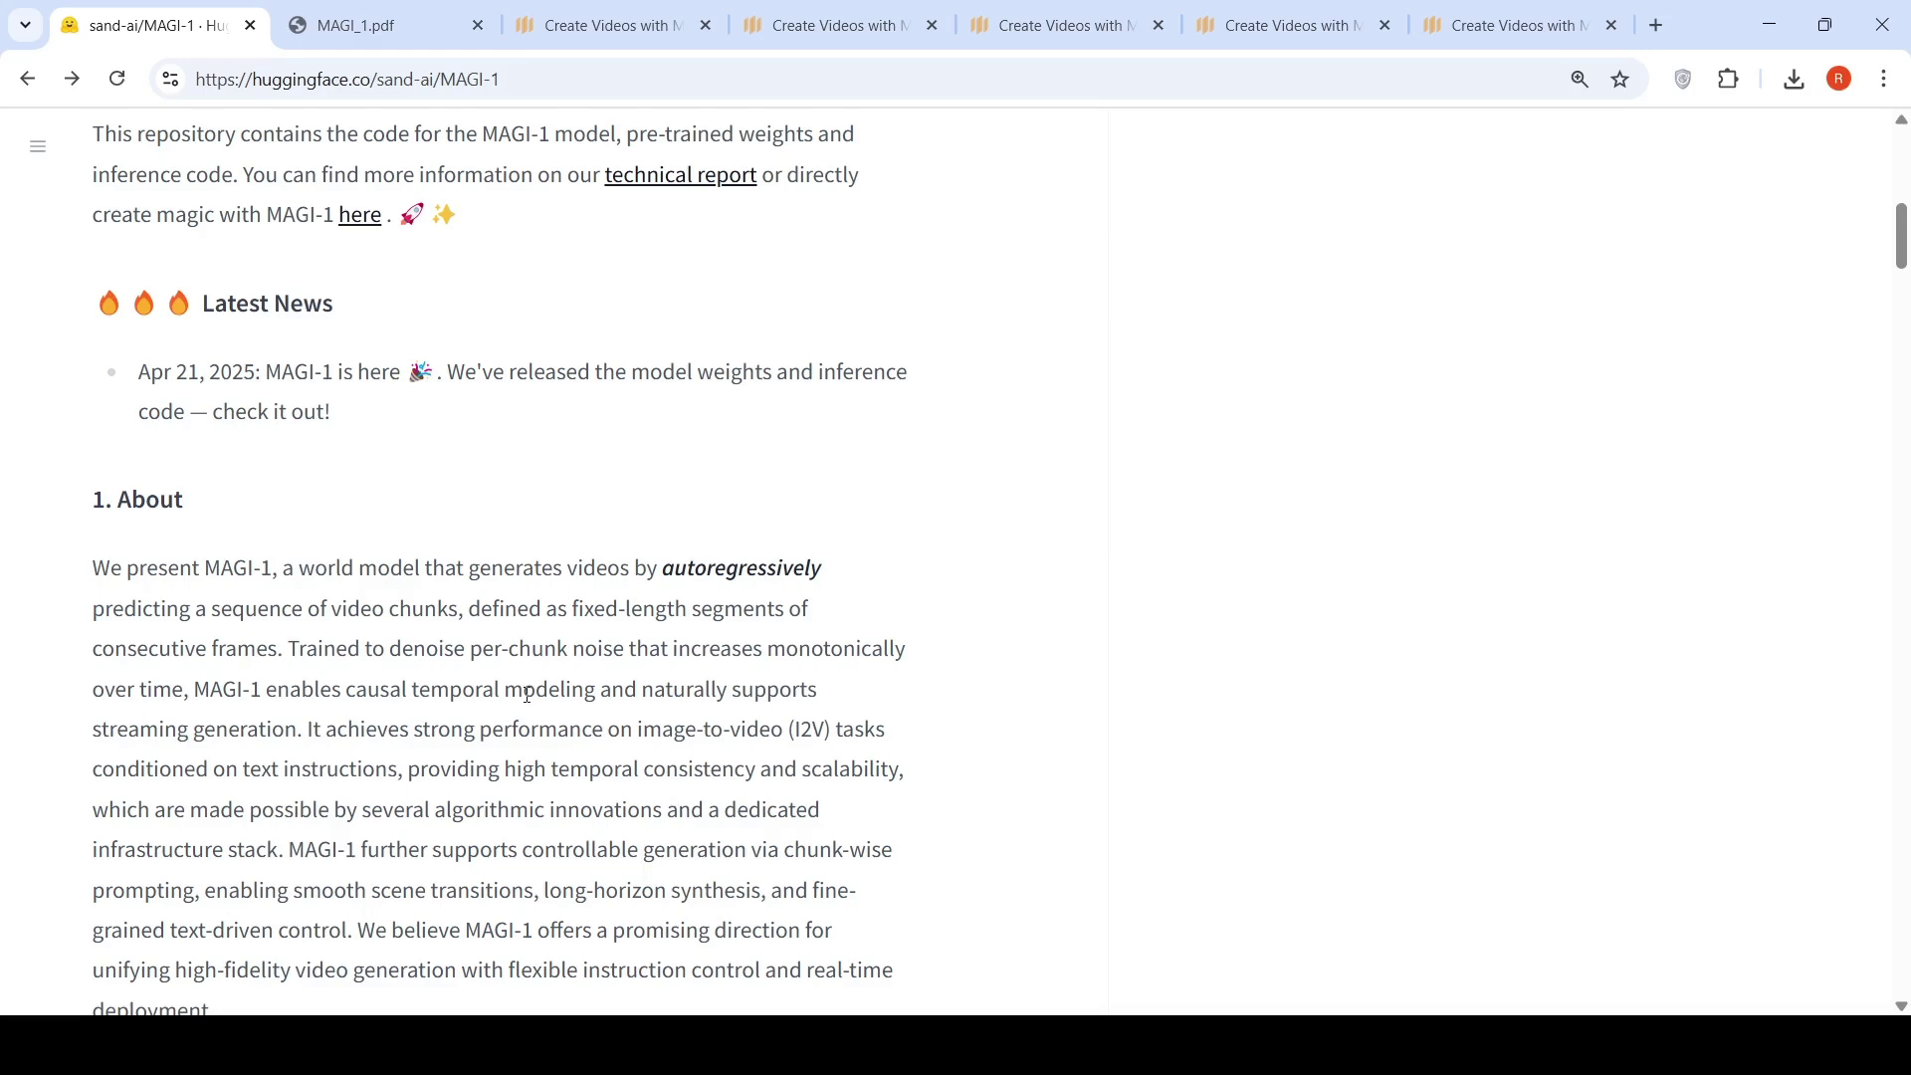
scroll(528, 695, "down", 5)
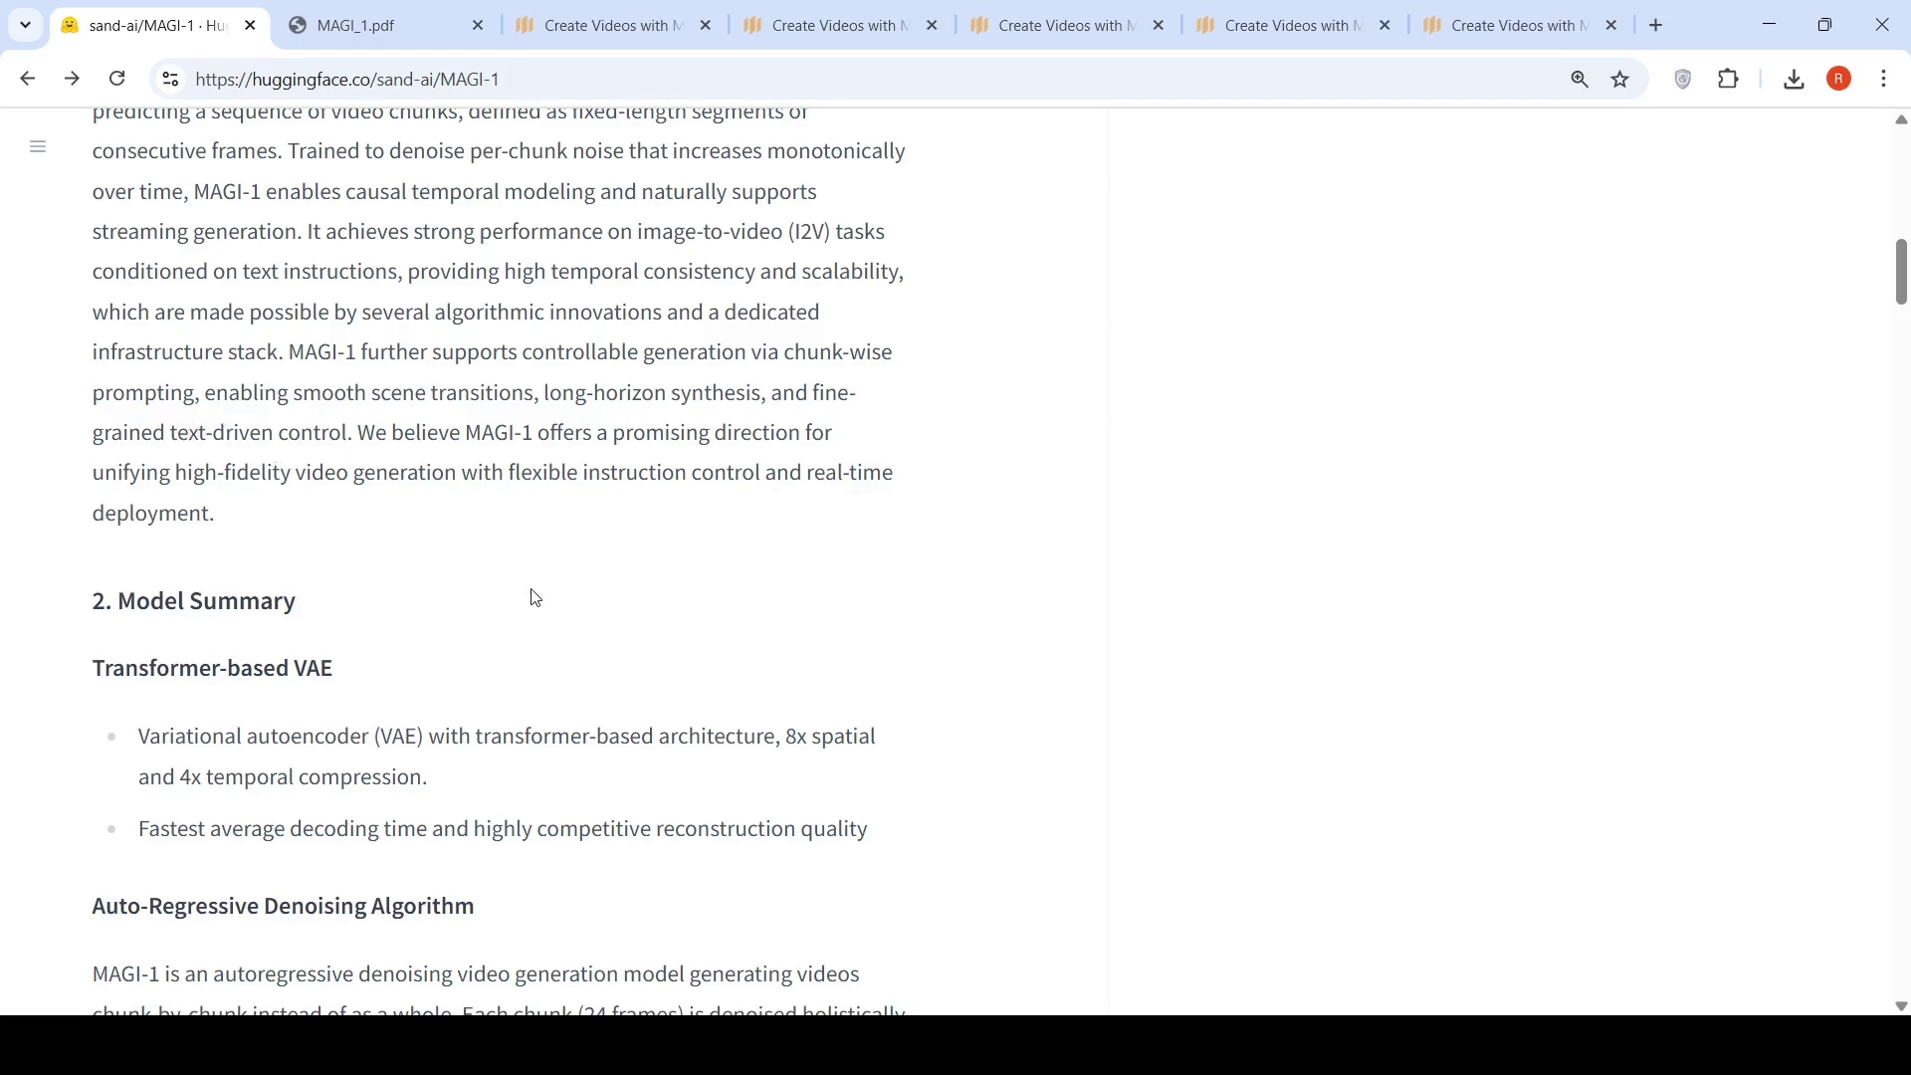
scroll(532, 597, "up", 5)
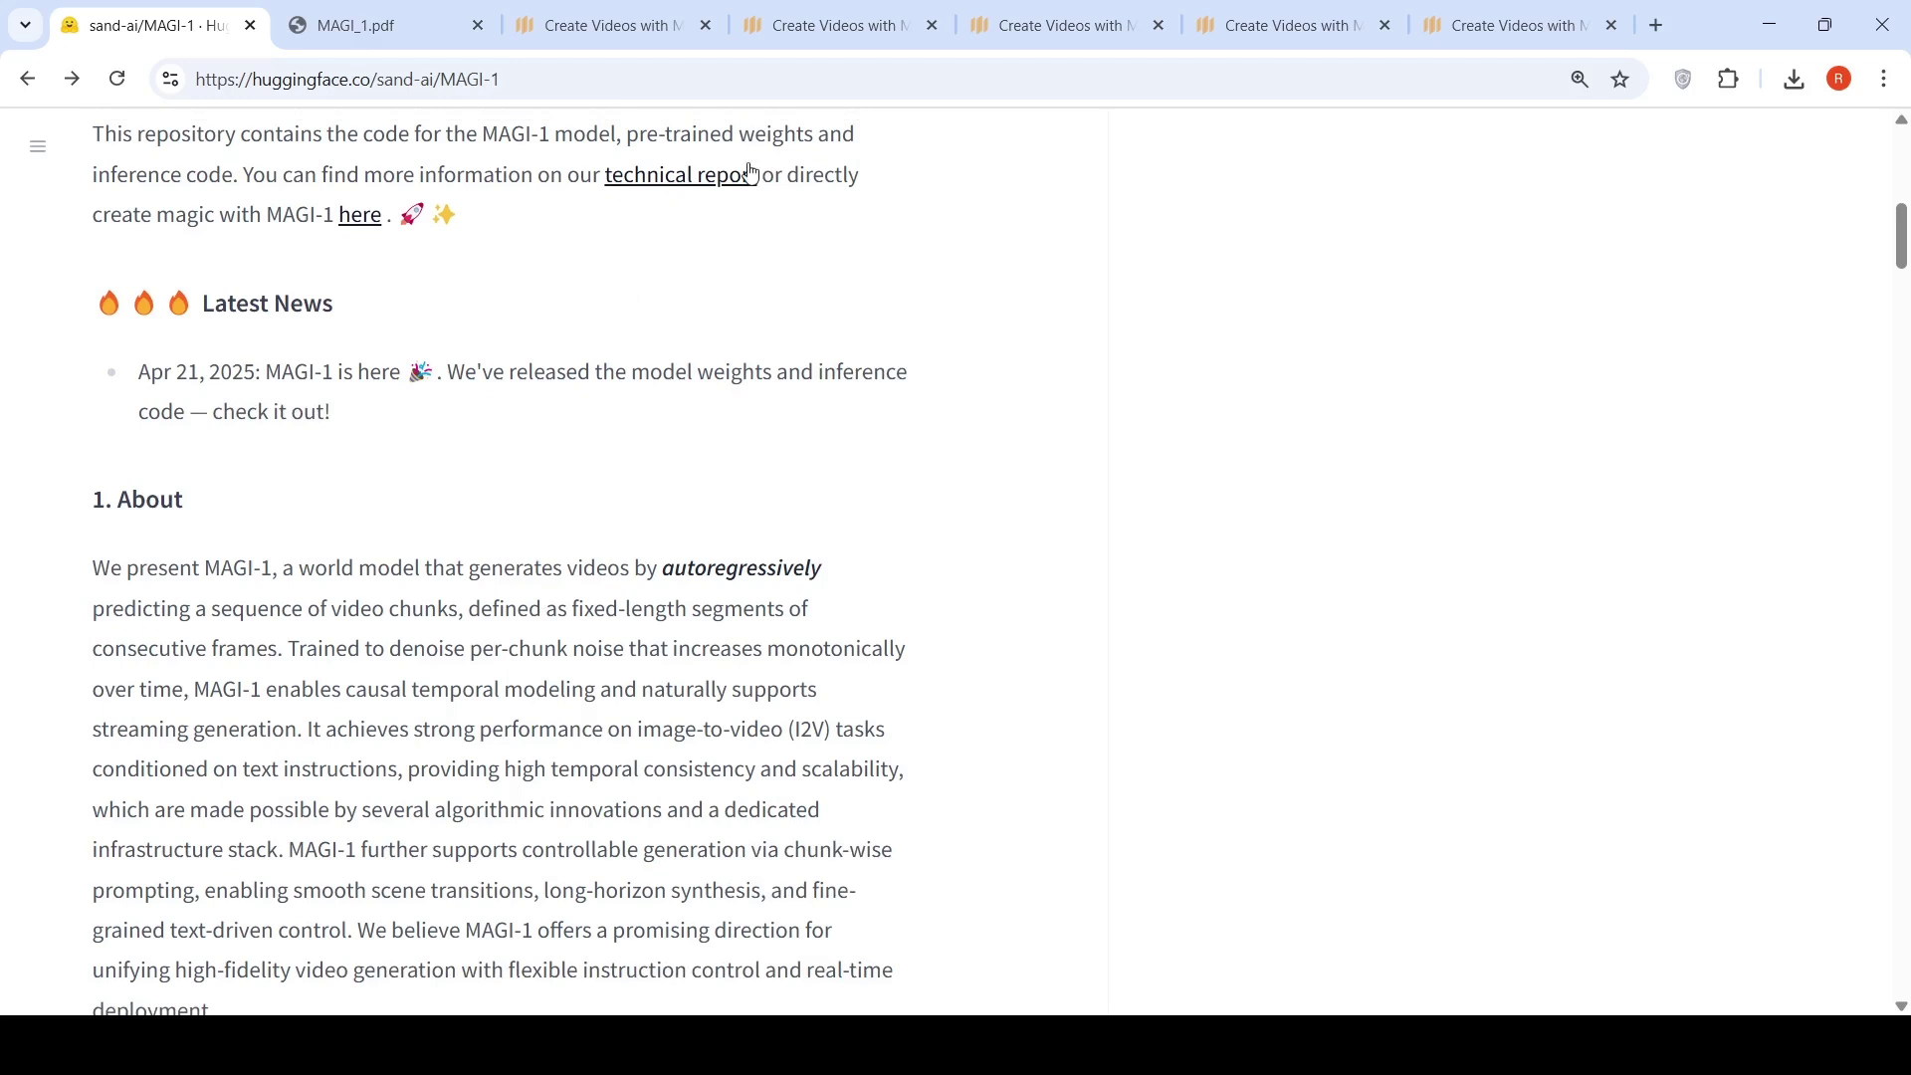
left_click(1477, 36)
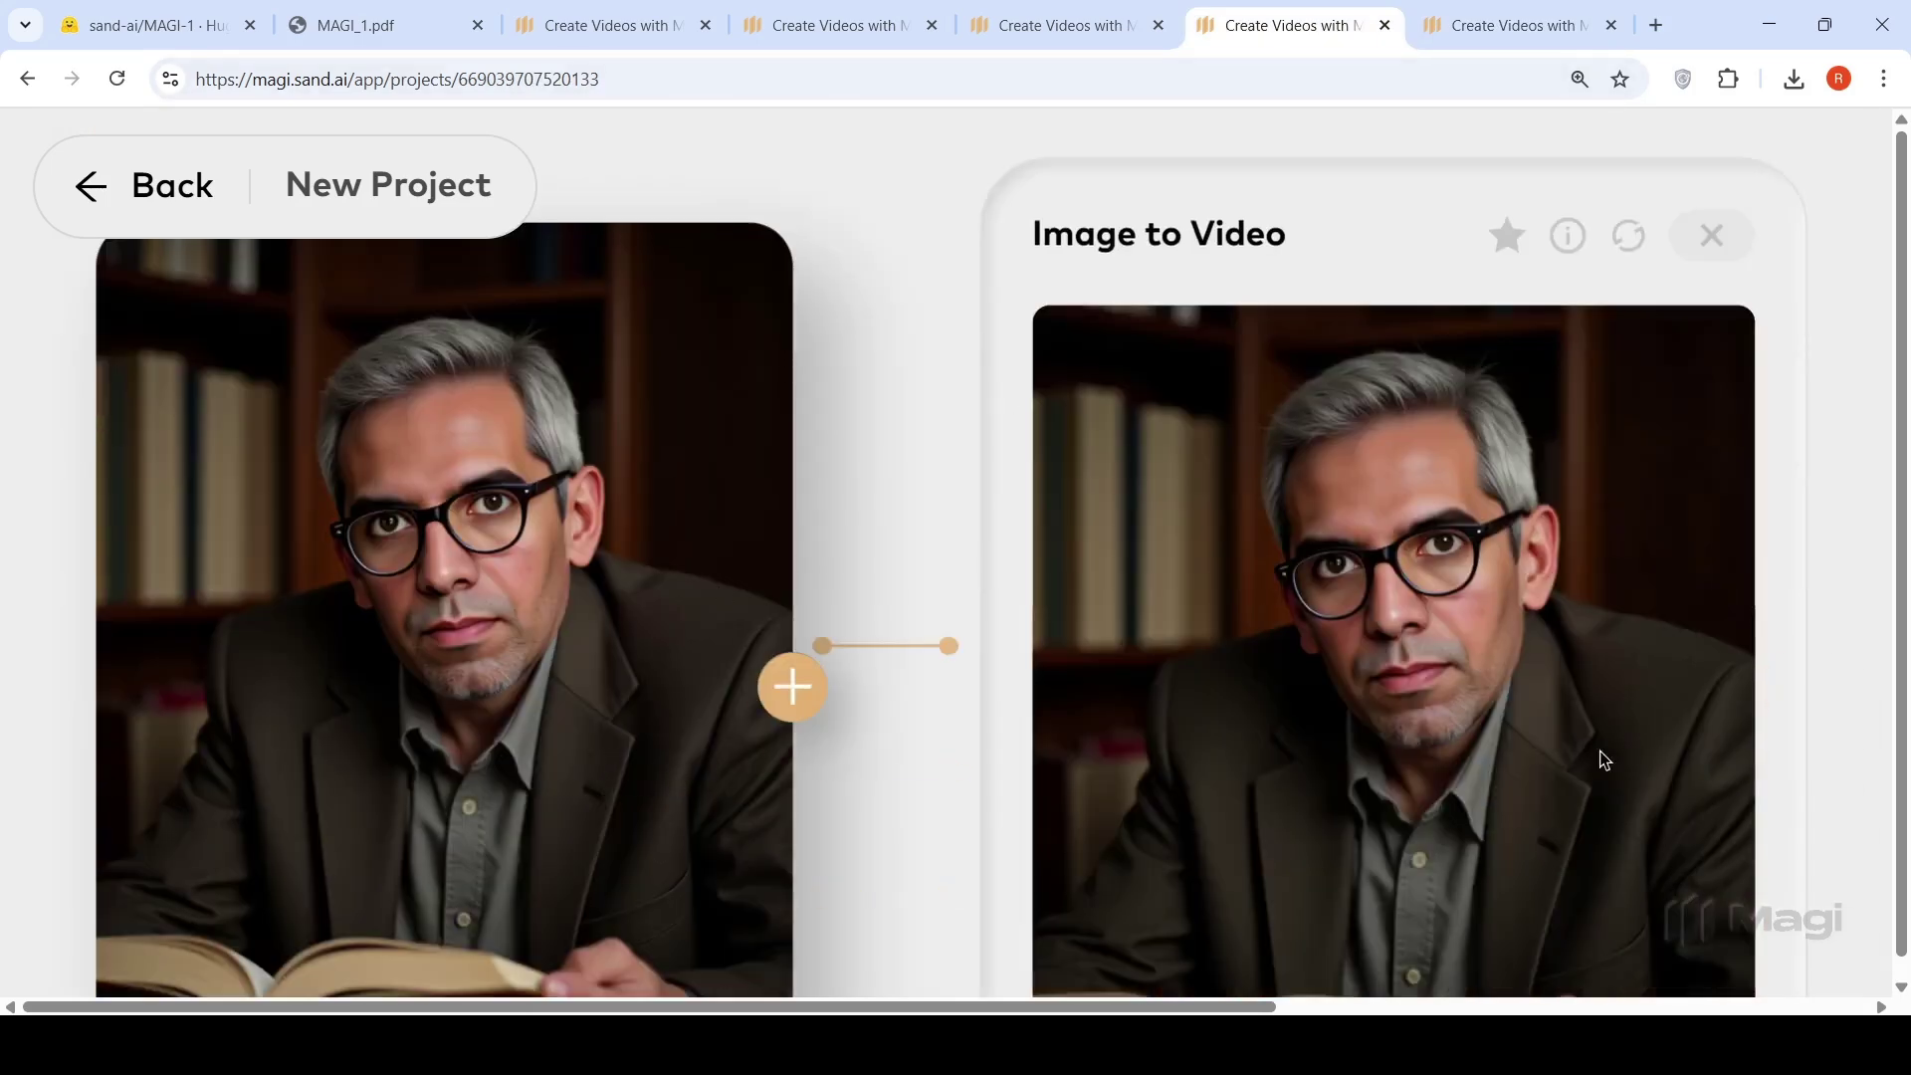
mouse_move(1406, 739)
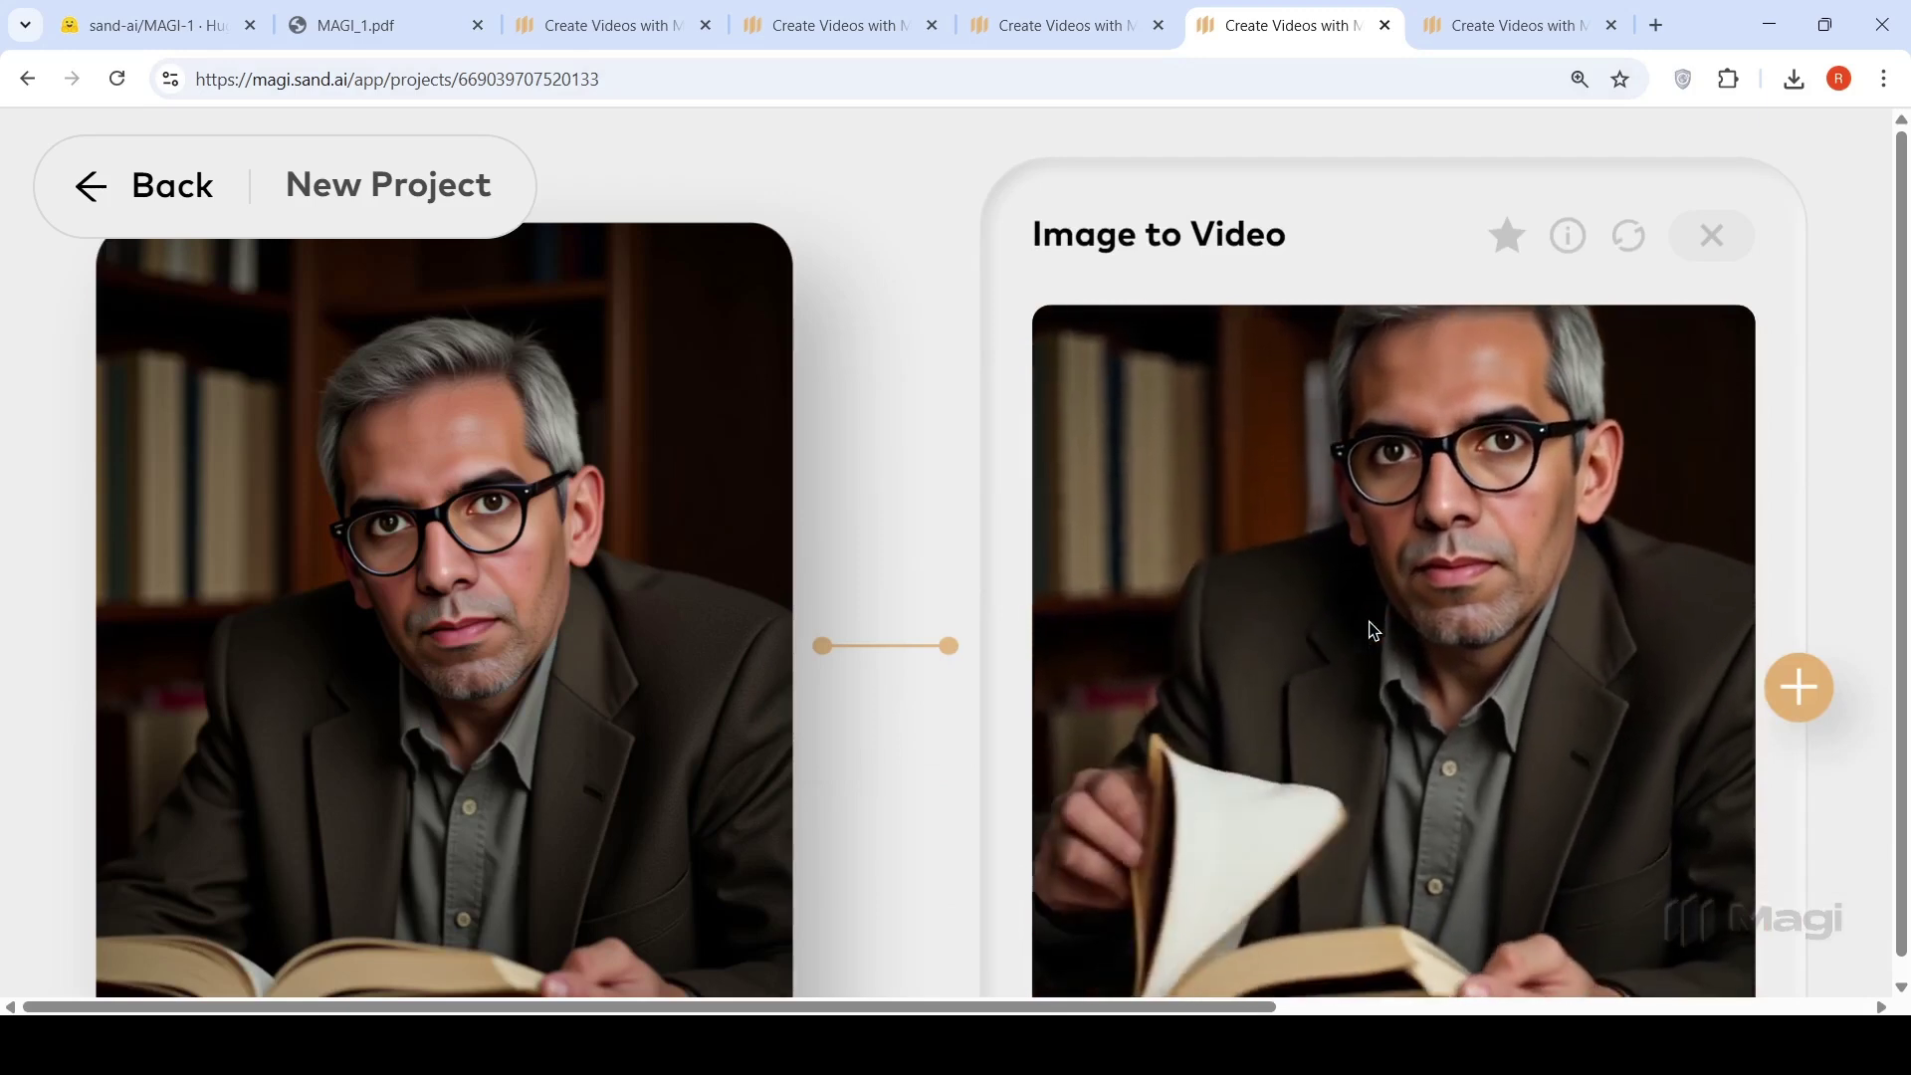
scroll(1370, 622, "down", 2)
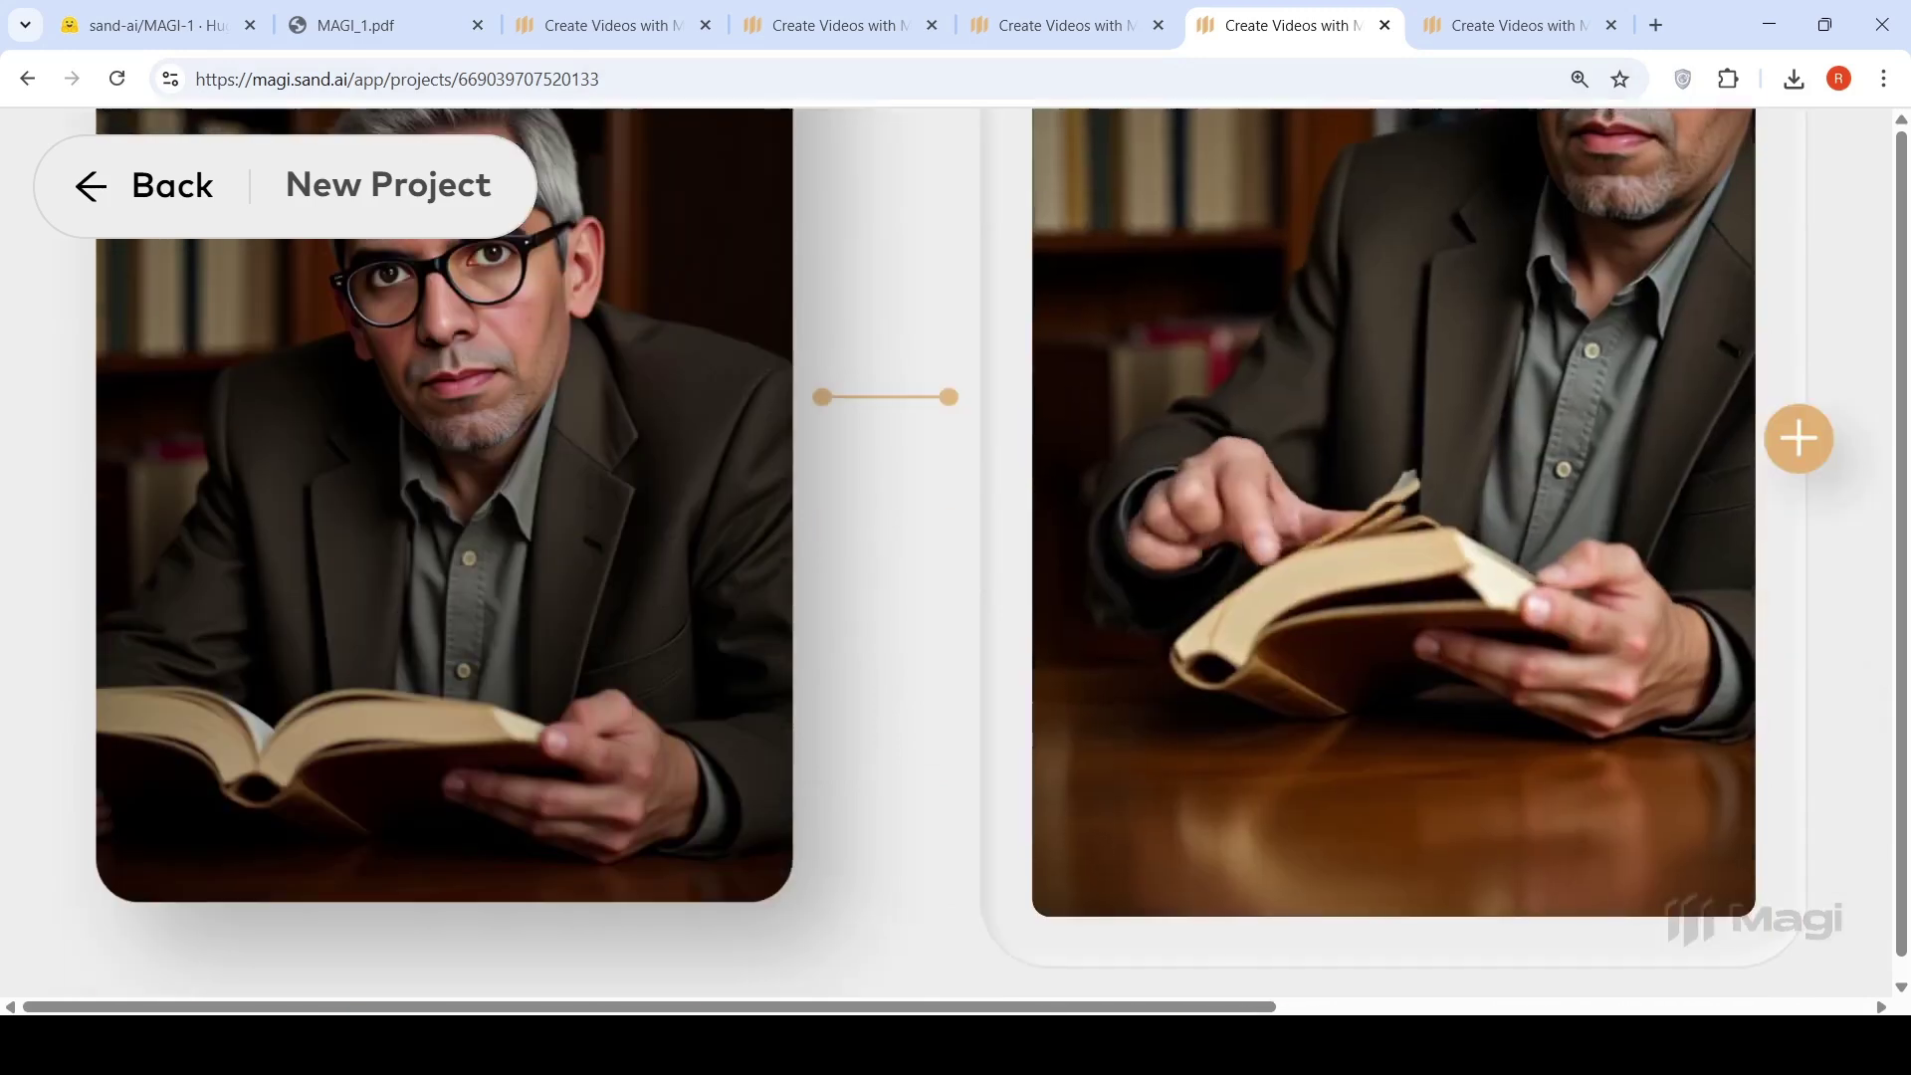
scroll(1394, 554, "up", 1)
scroll(1339, 627, "down", 1)
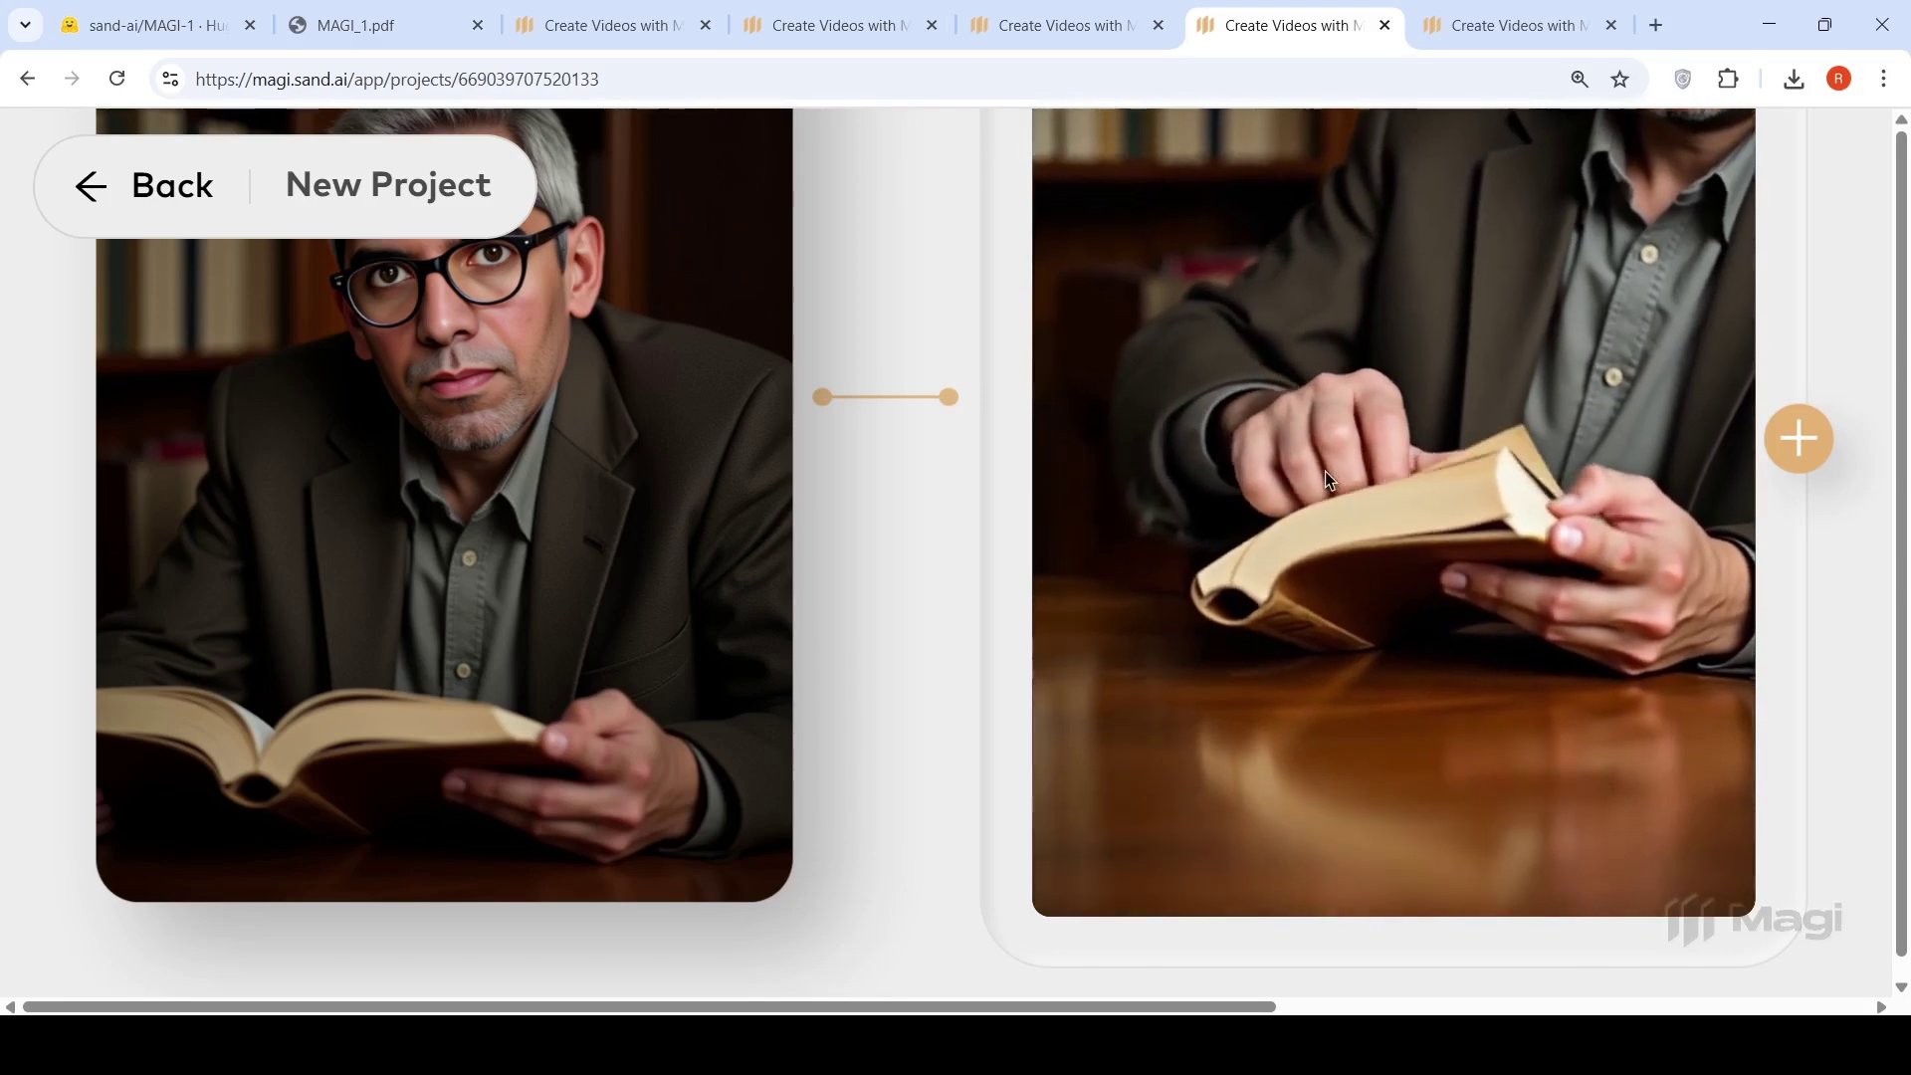
scroll(1347, 523, "up", 2)
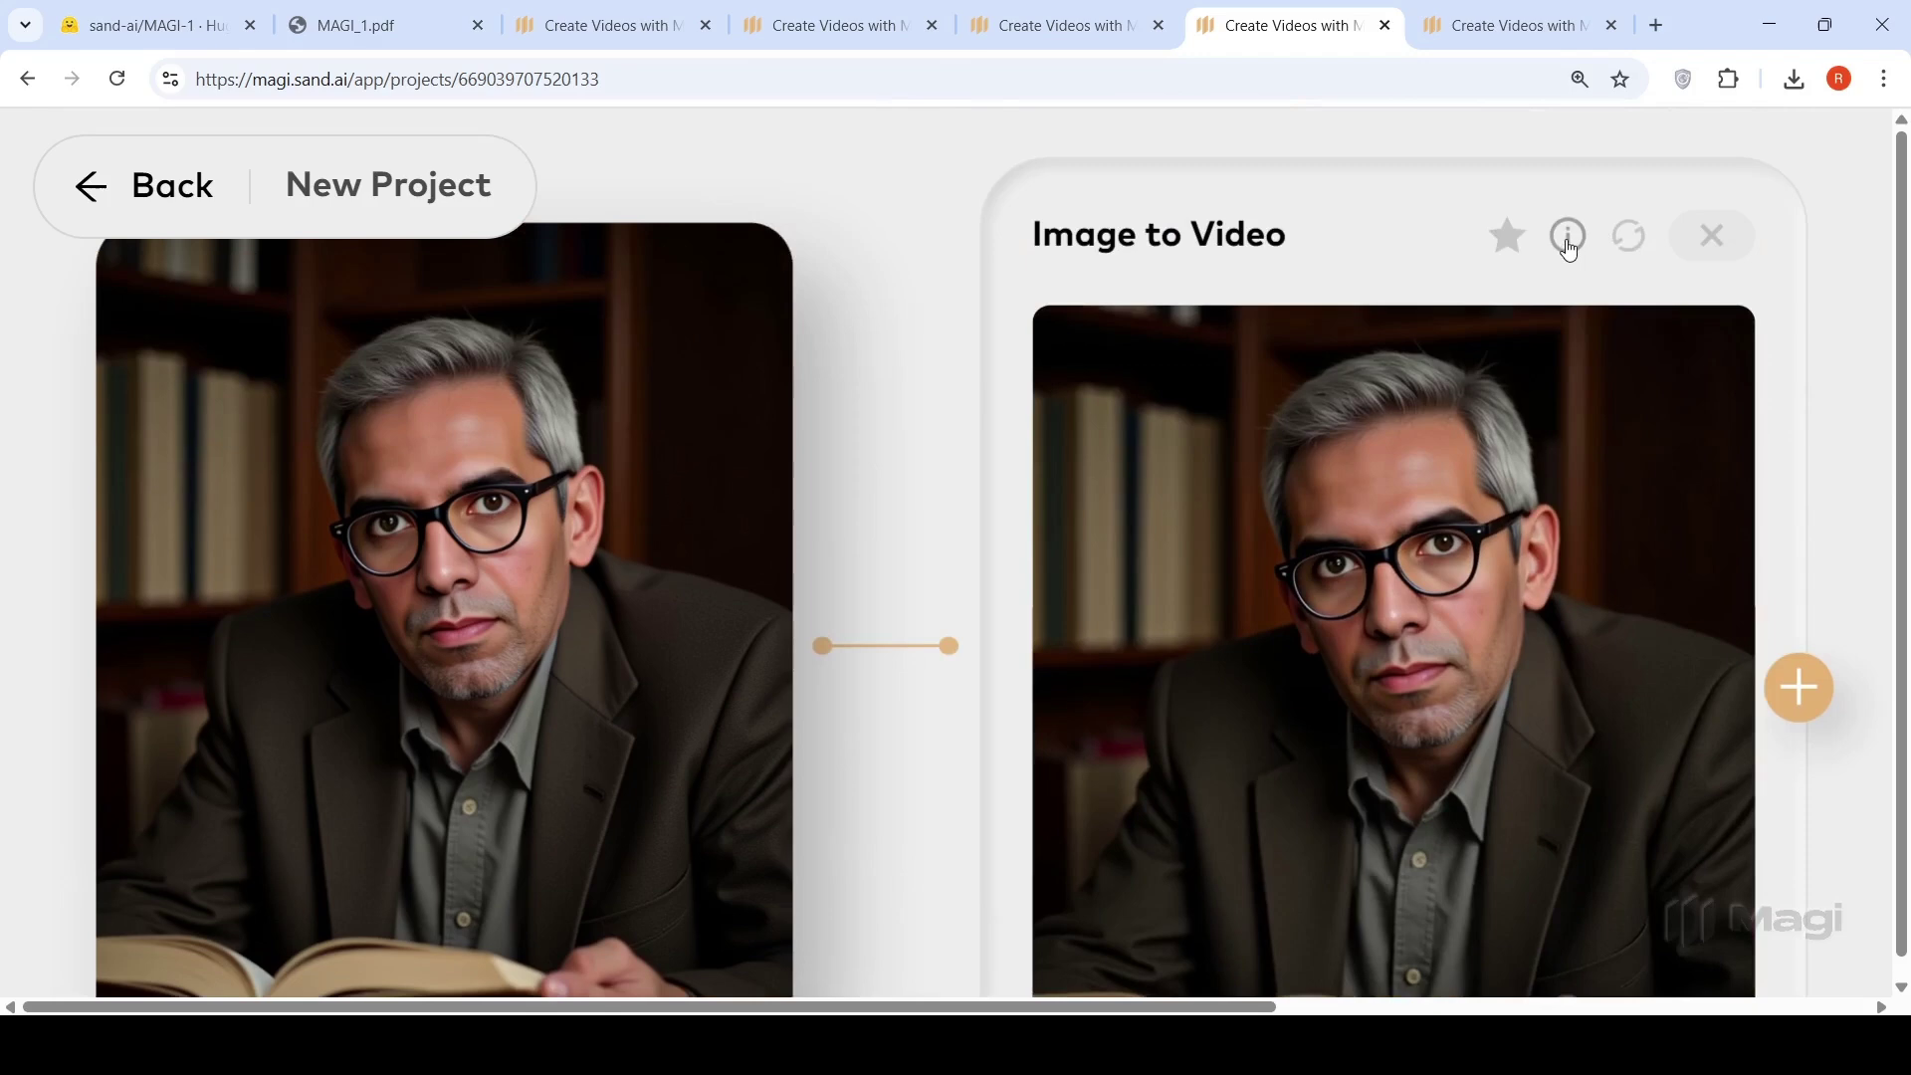
Step: Dismiss the prompt panel and watch the old man's 10-second page-turning clip
mouse_move(1569, 246)
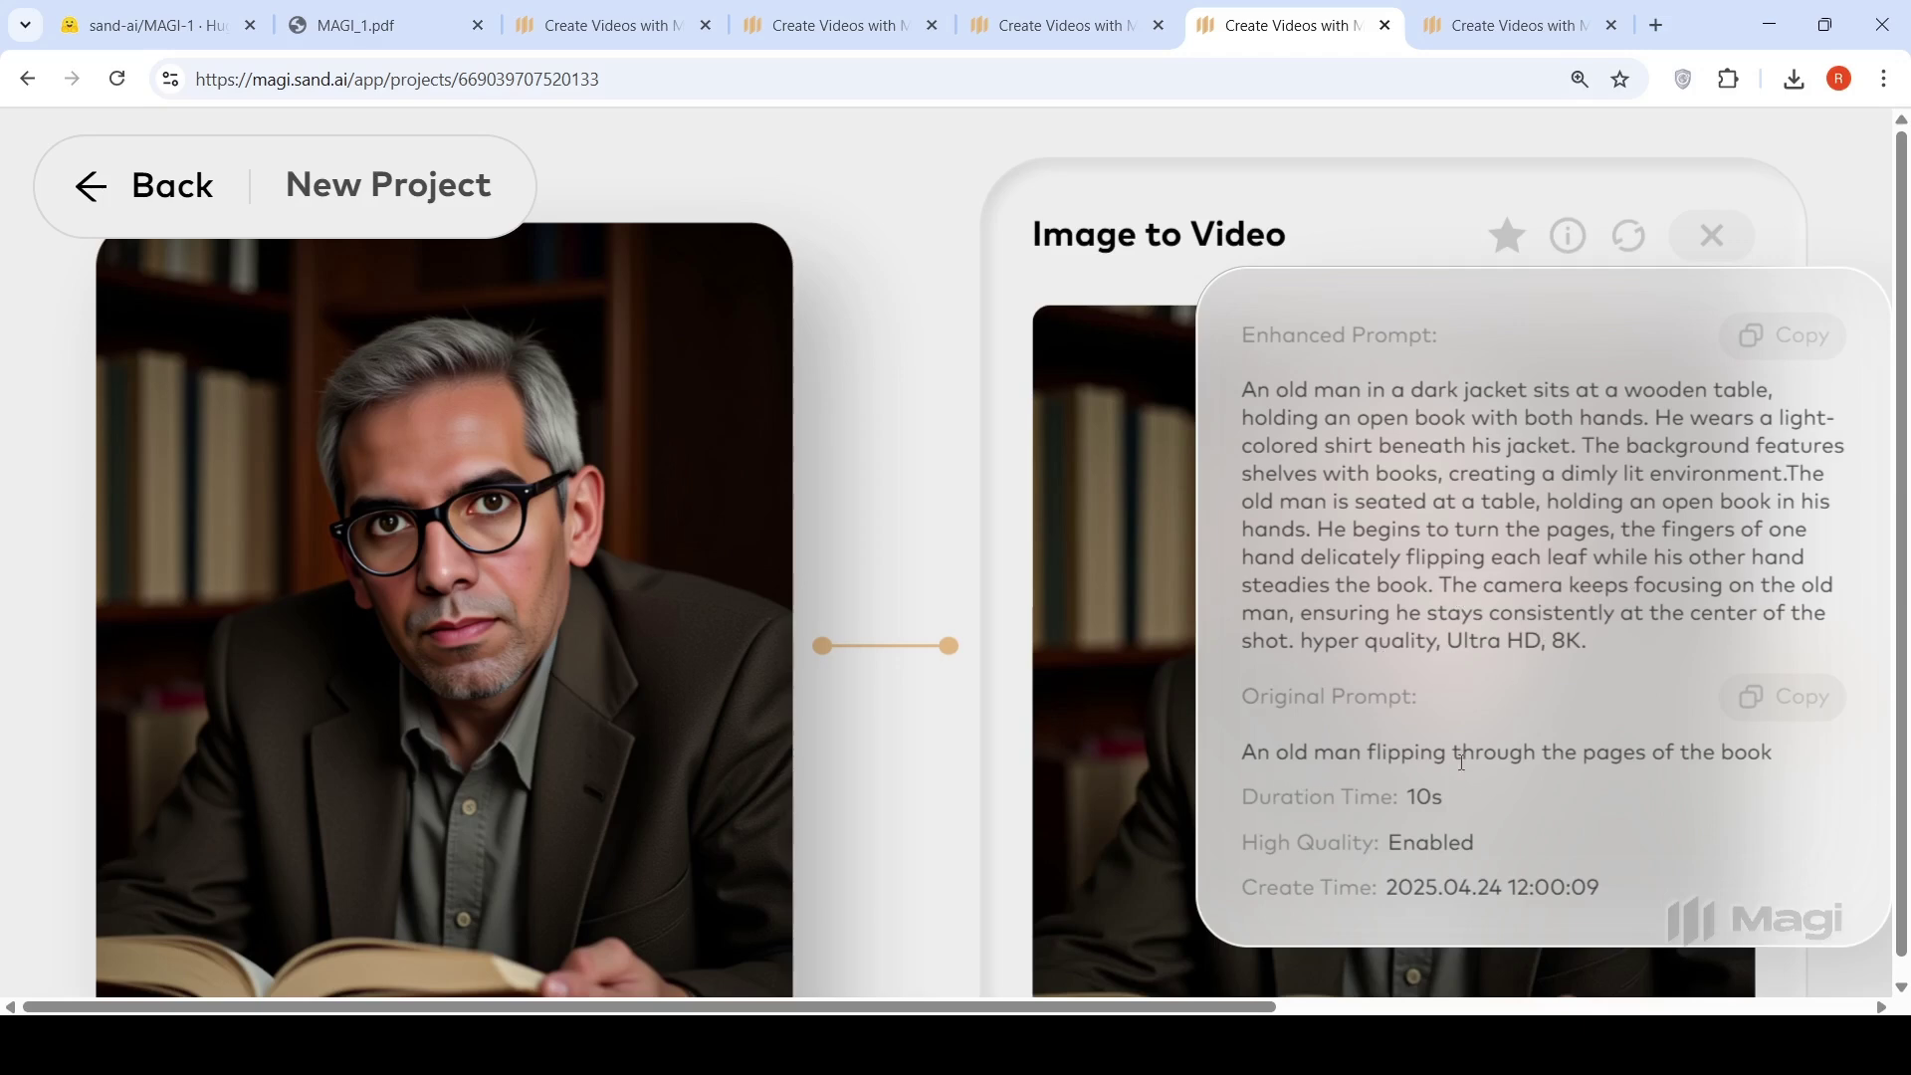
left_click(1145, 617)
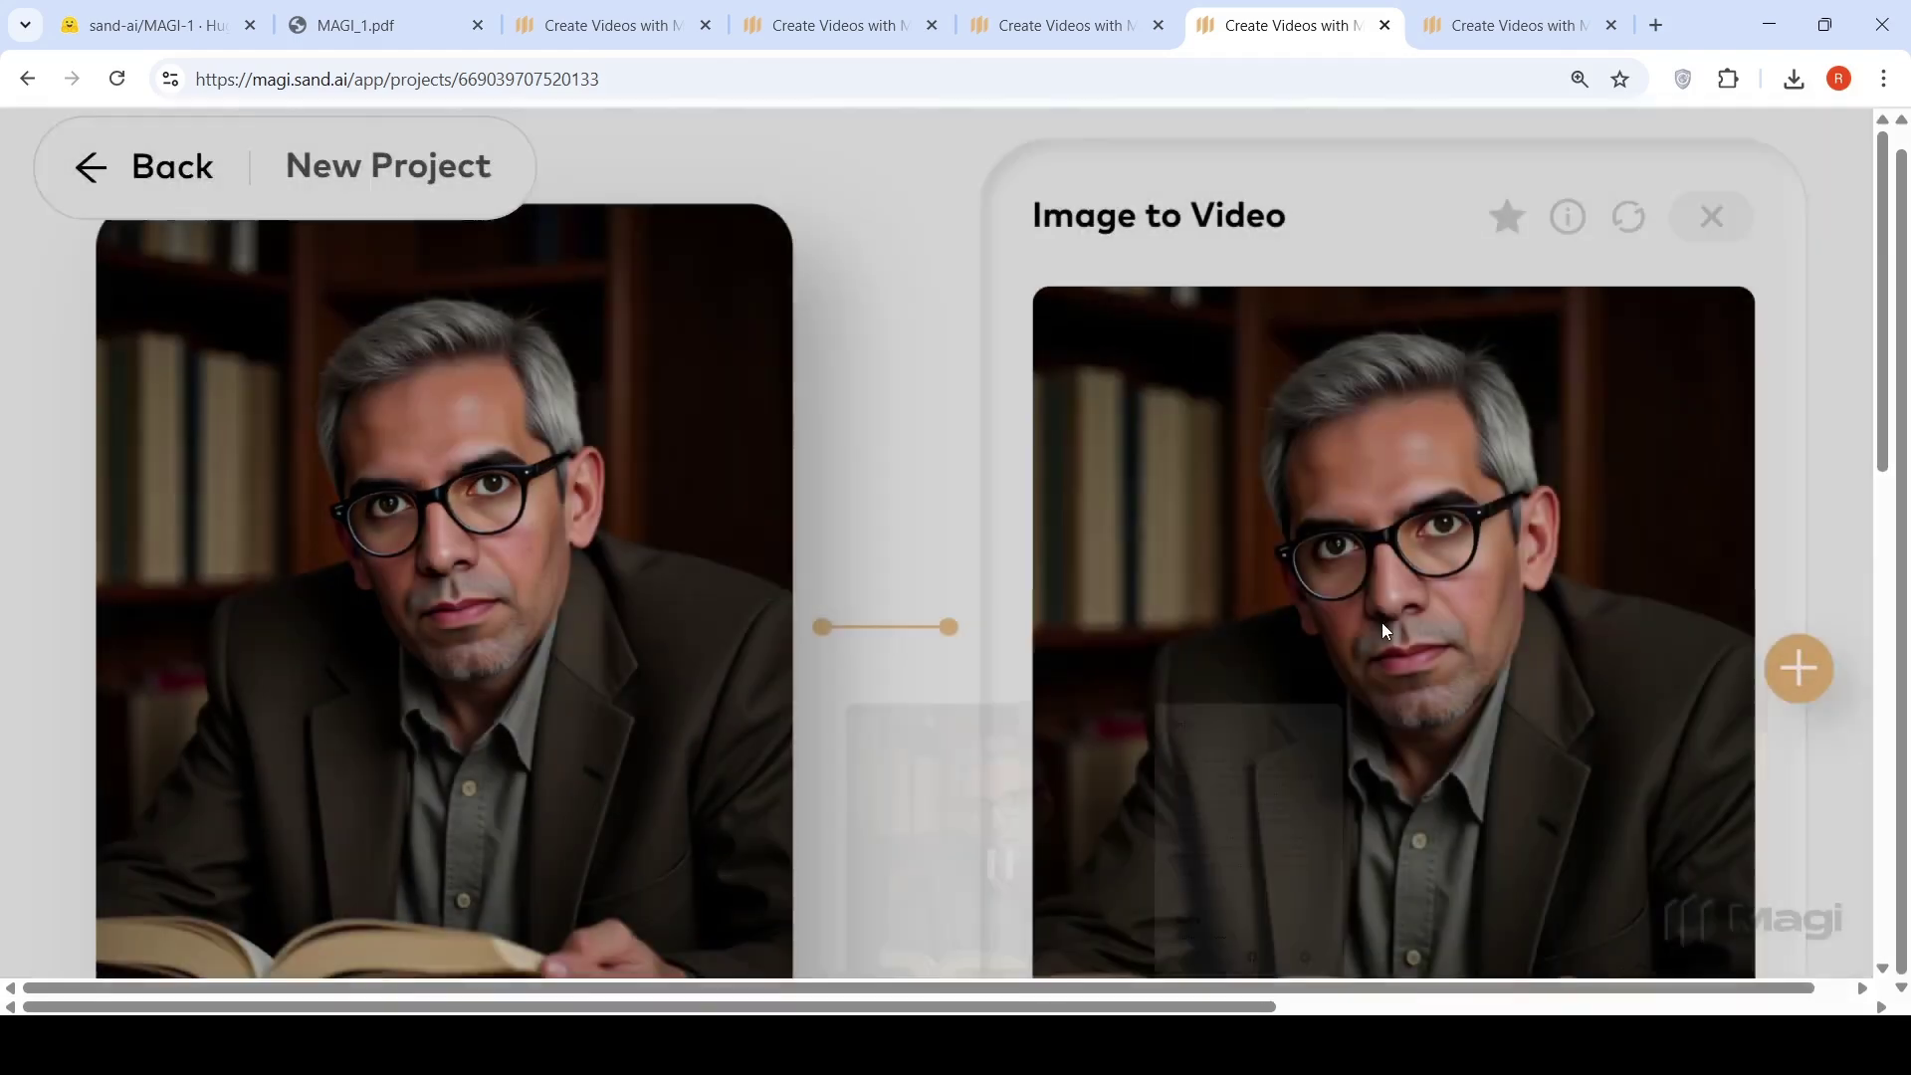
scroll(1413, 647, "down", 3)
scroll(1378, 365, "up", 2)
scroll(1377, 364, "down", 1)
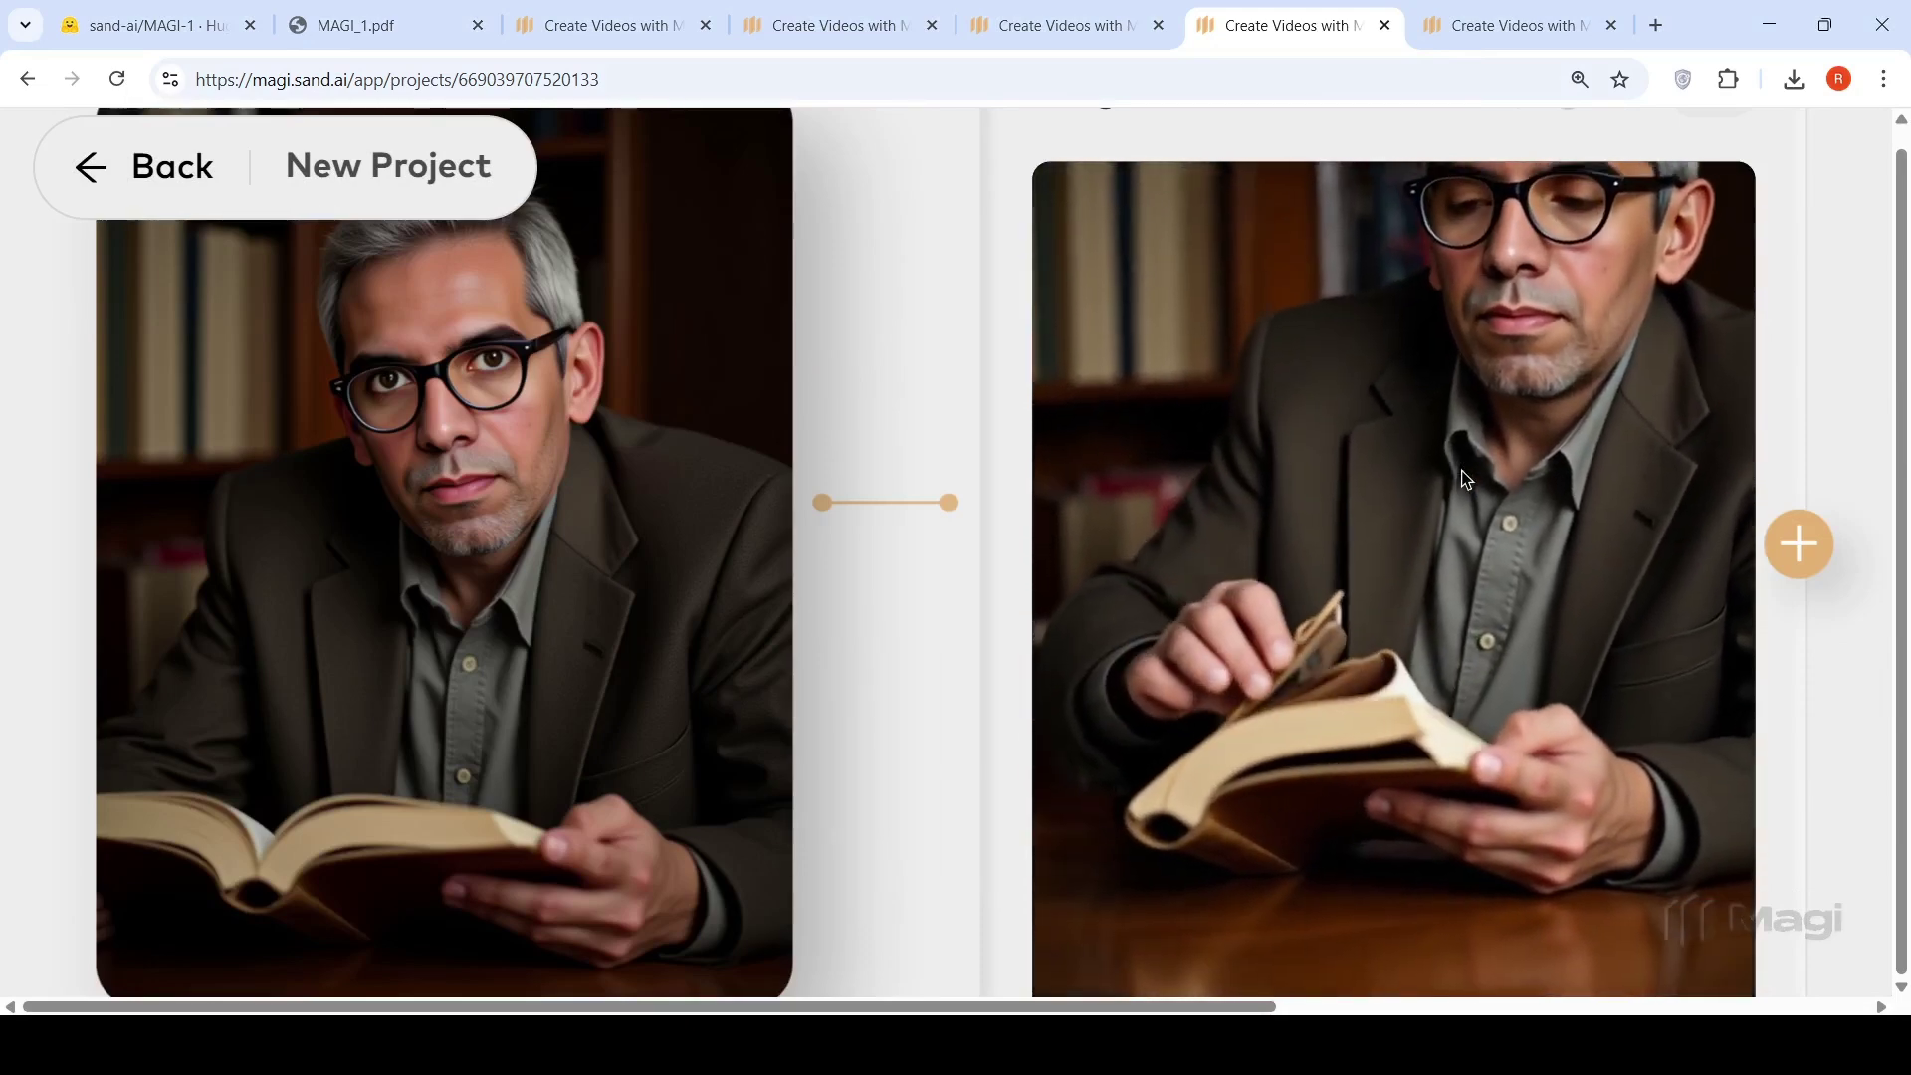
scroll(1312, 583, "up", 1)
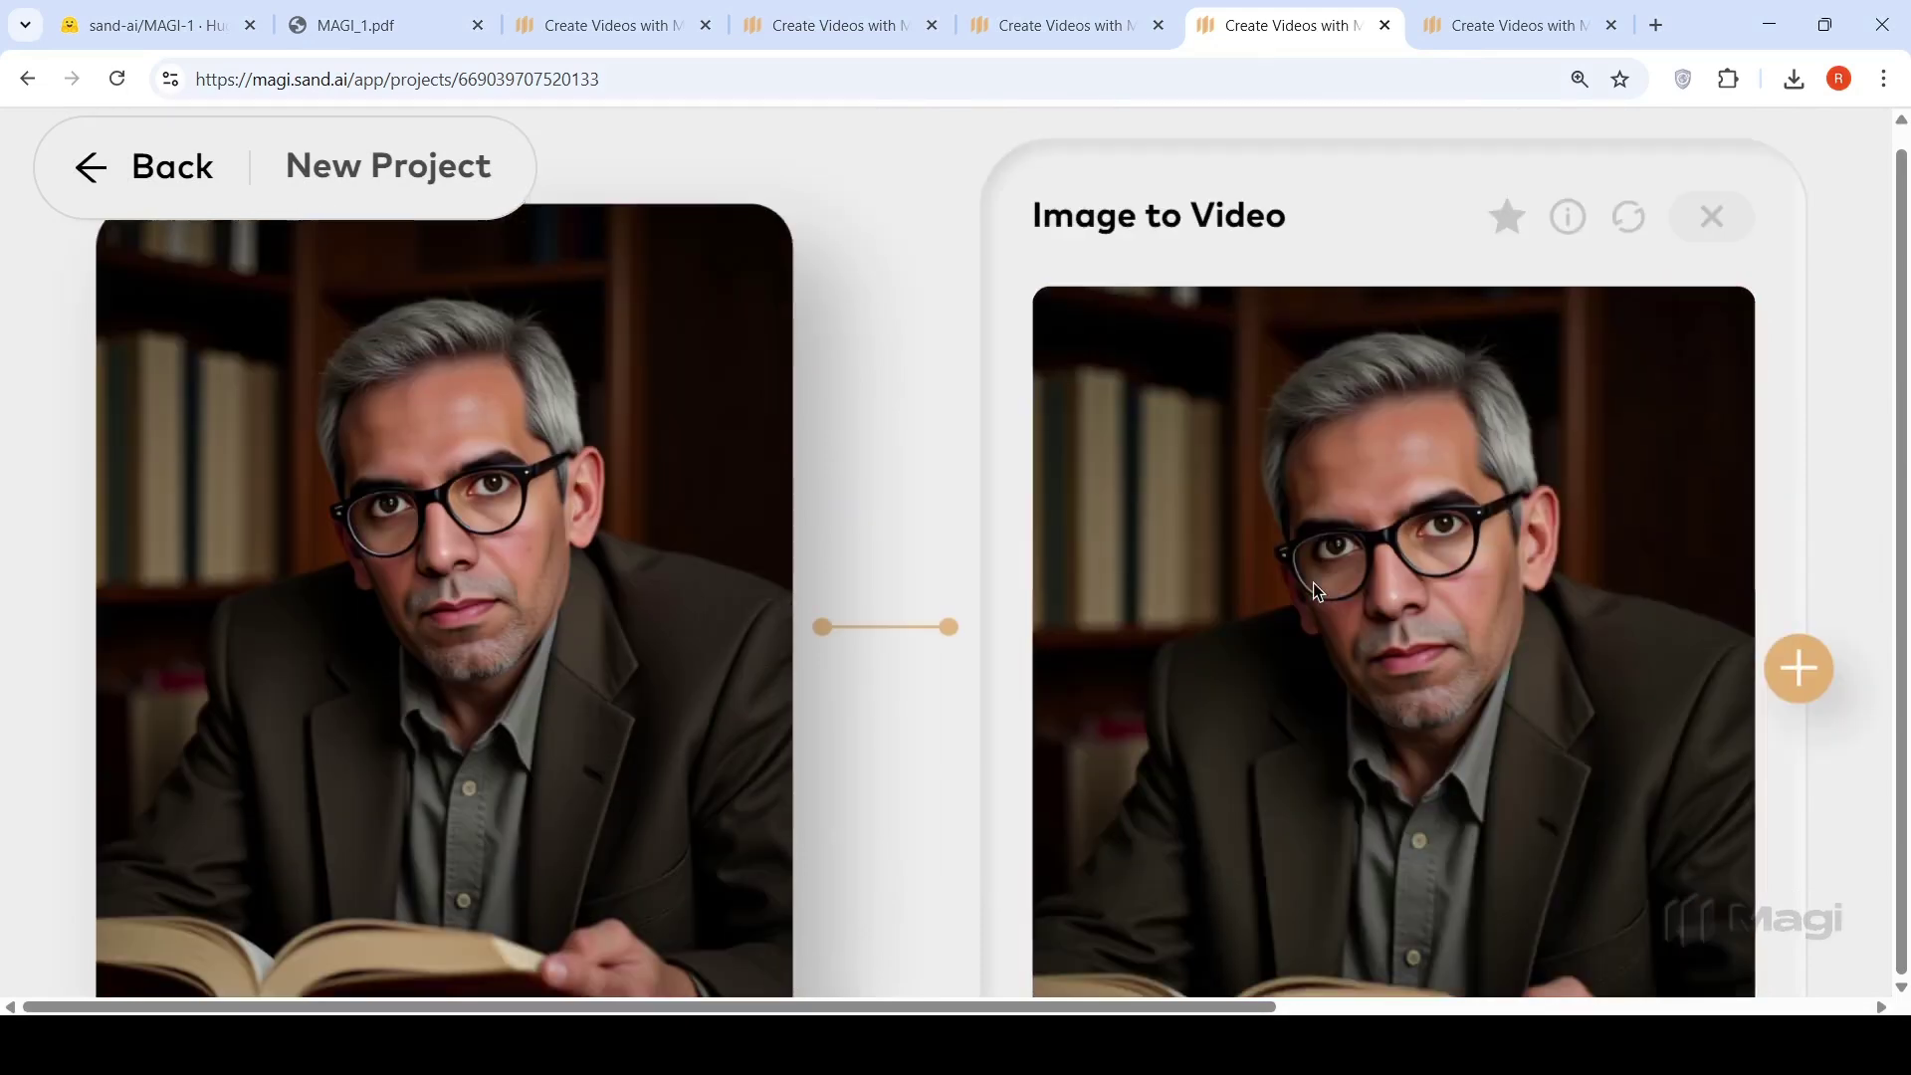
scroll(1312, 583, "down", 1)
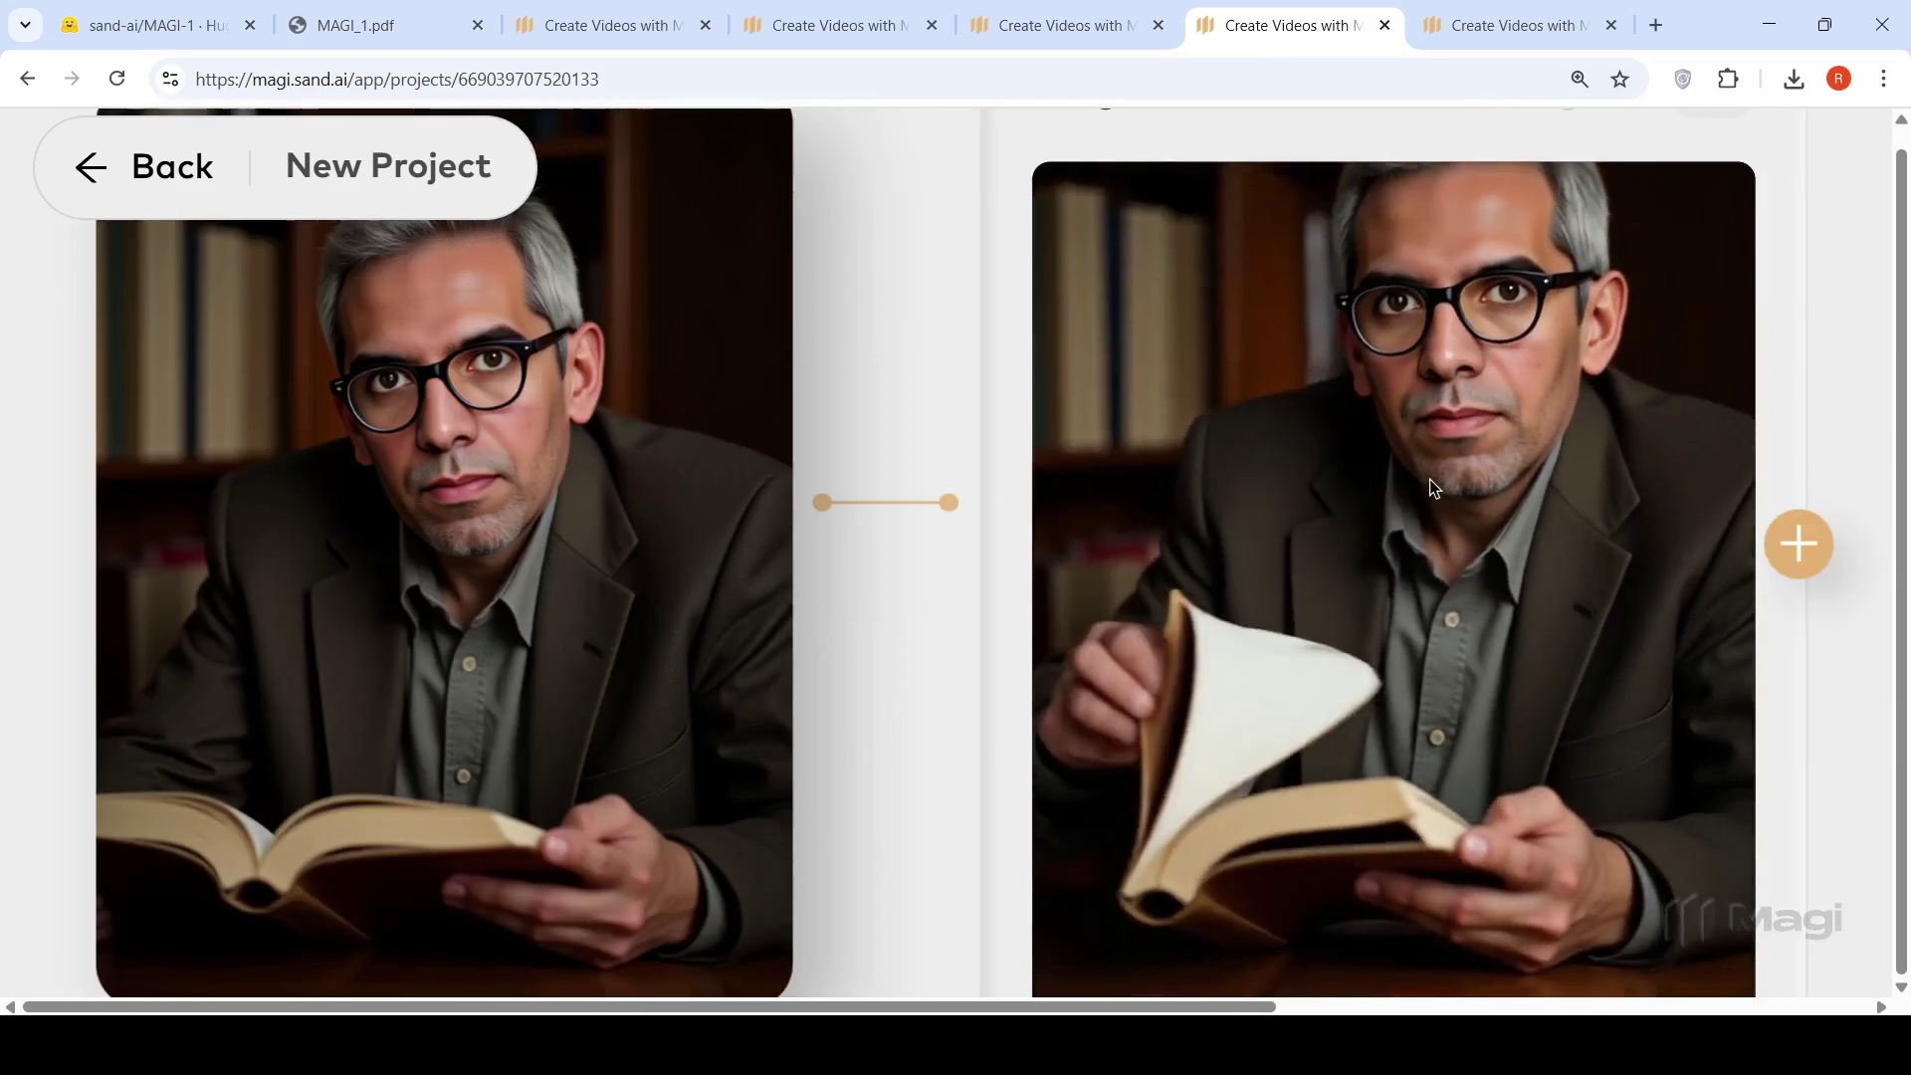
left_click(1430, 476)
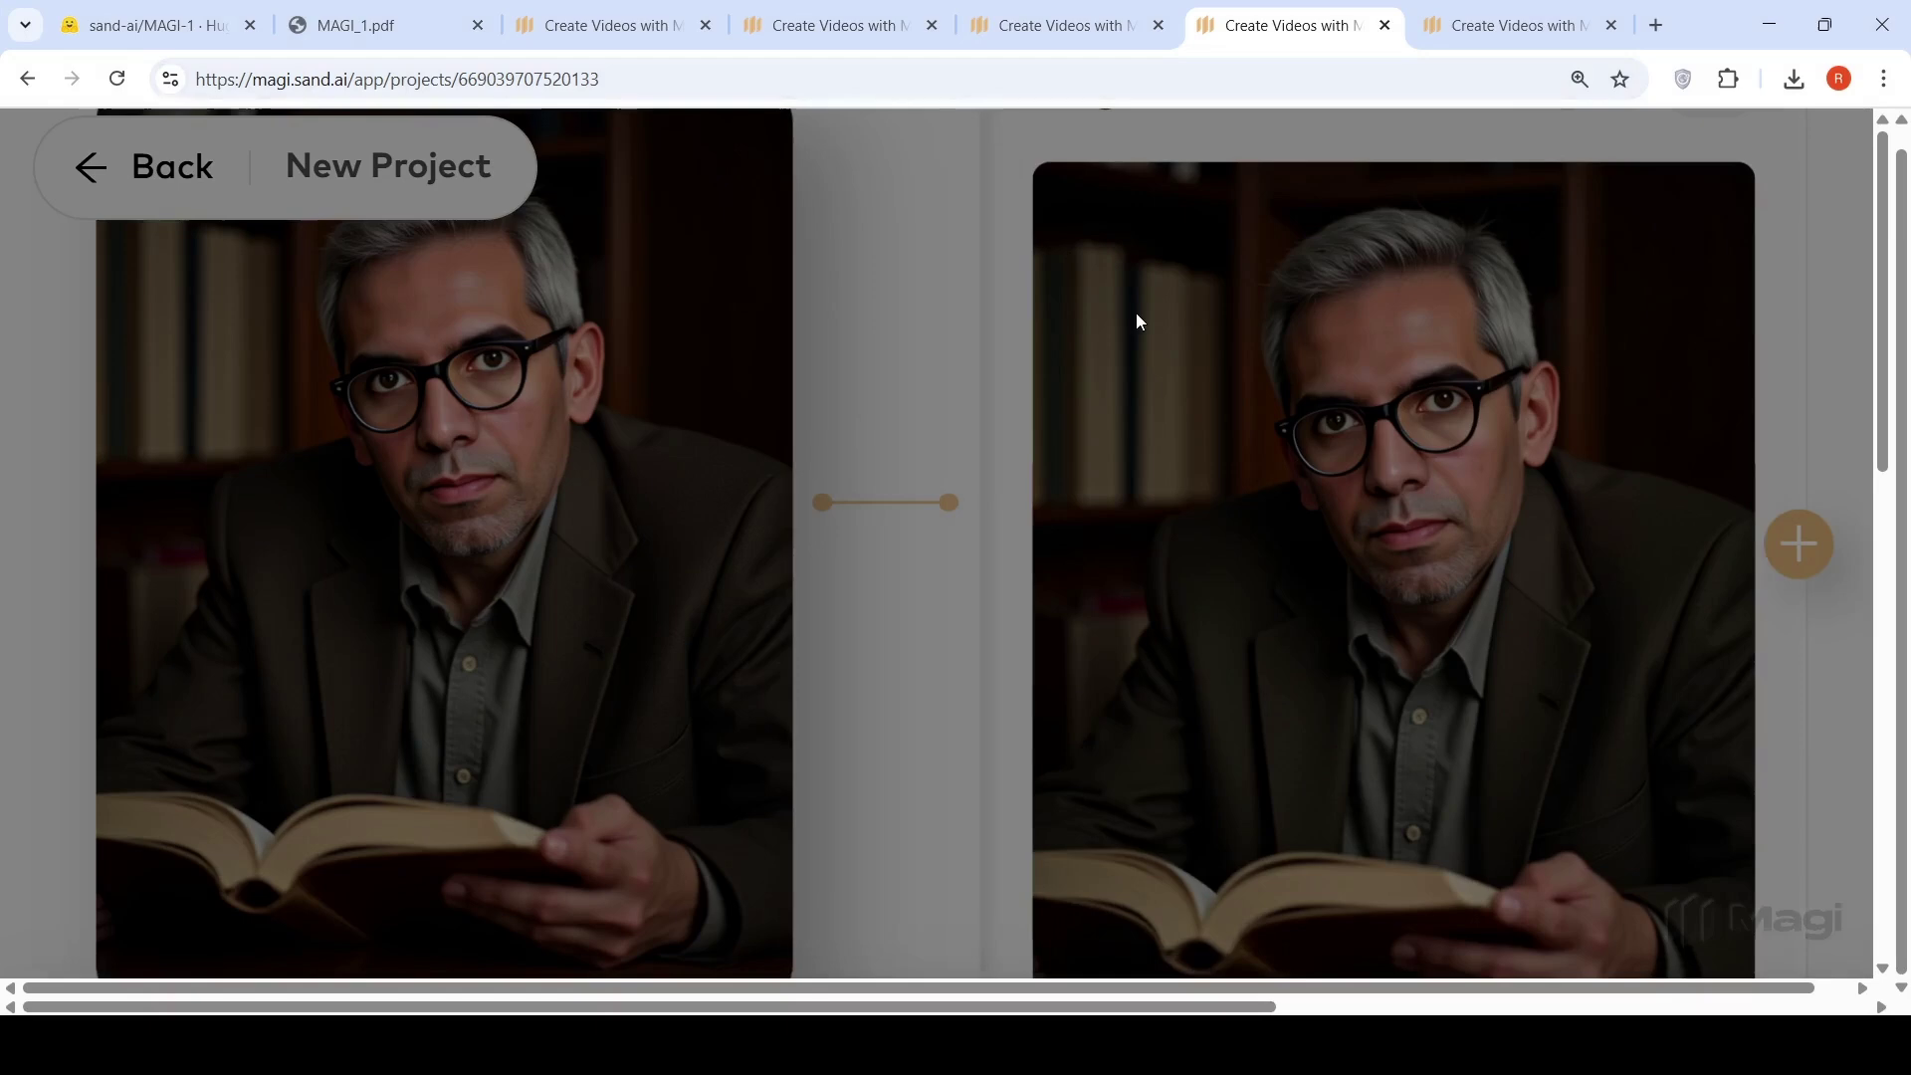
Step: Show the tai chi project's details: prompt 'A man performing tai chi moves', 10s, High Quality
left_click(1055, 25)
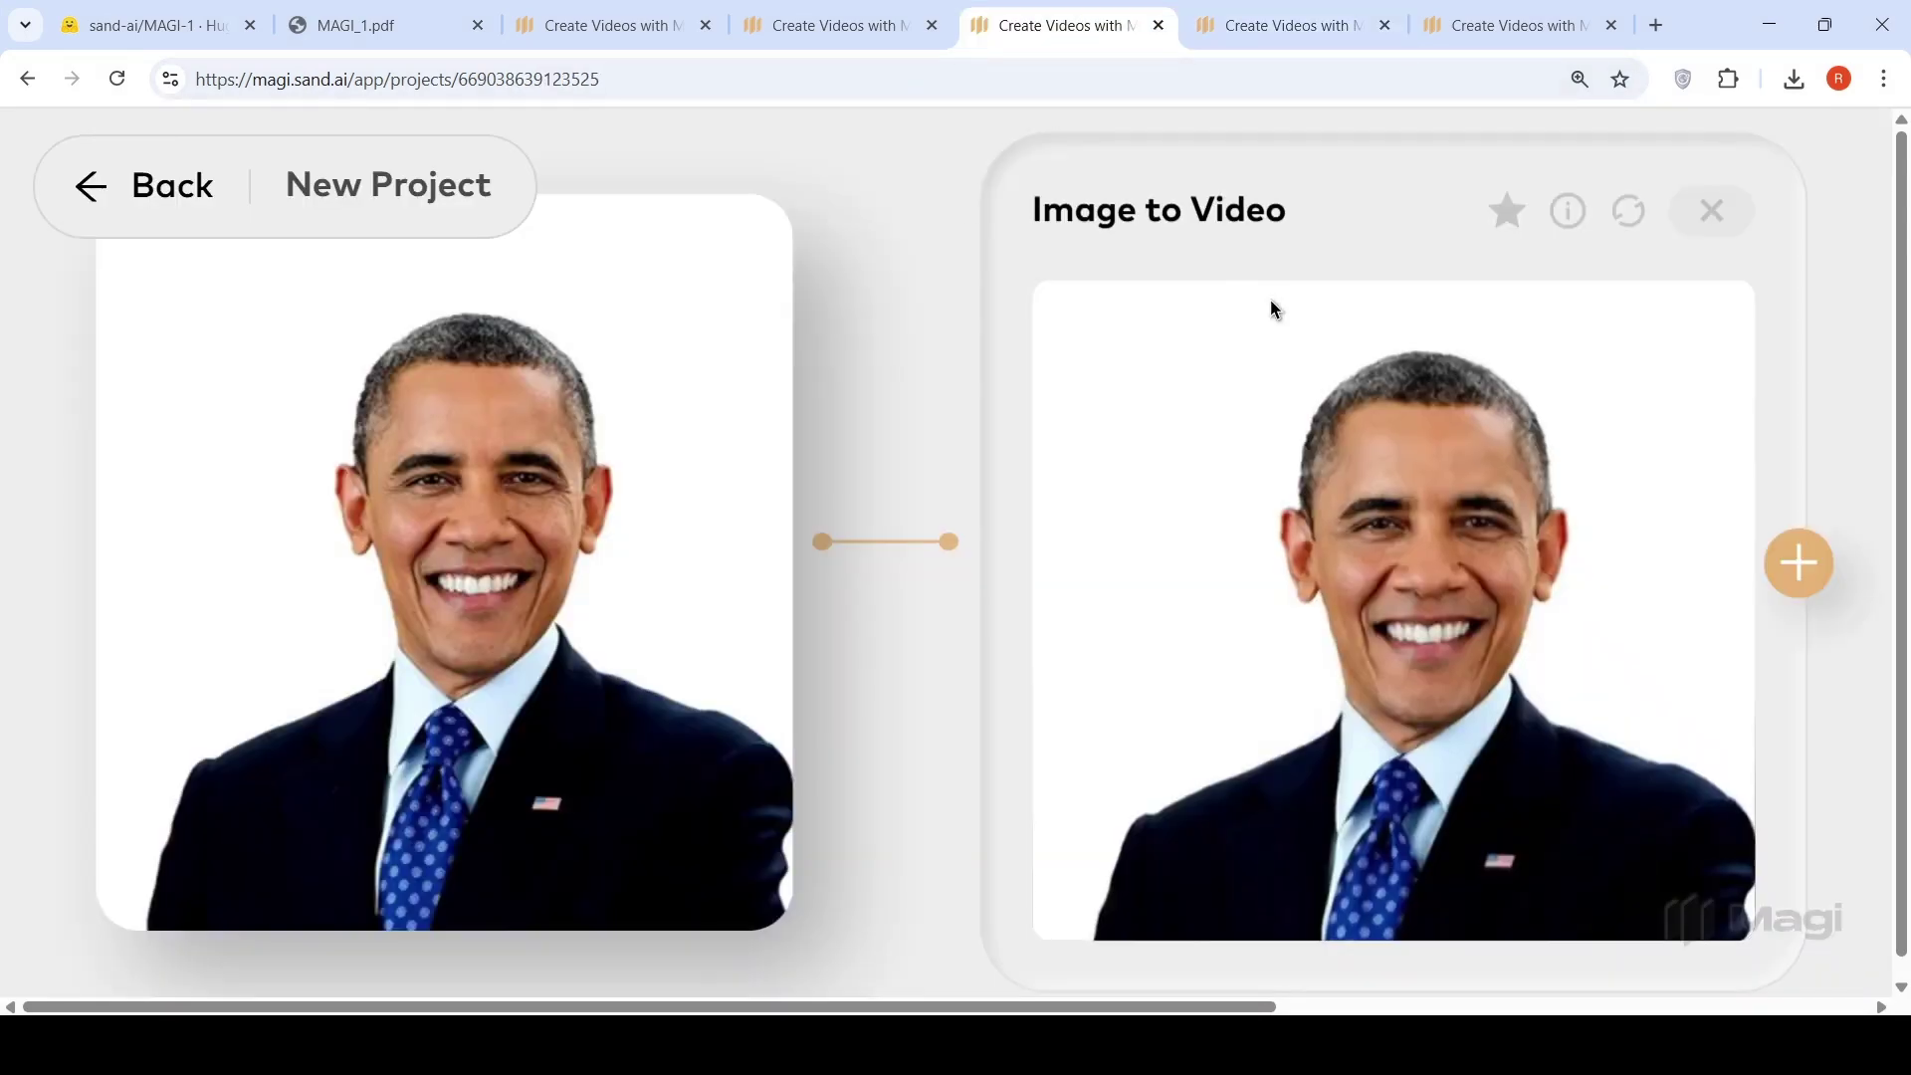
mouse_move(574, 328)
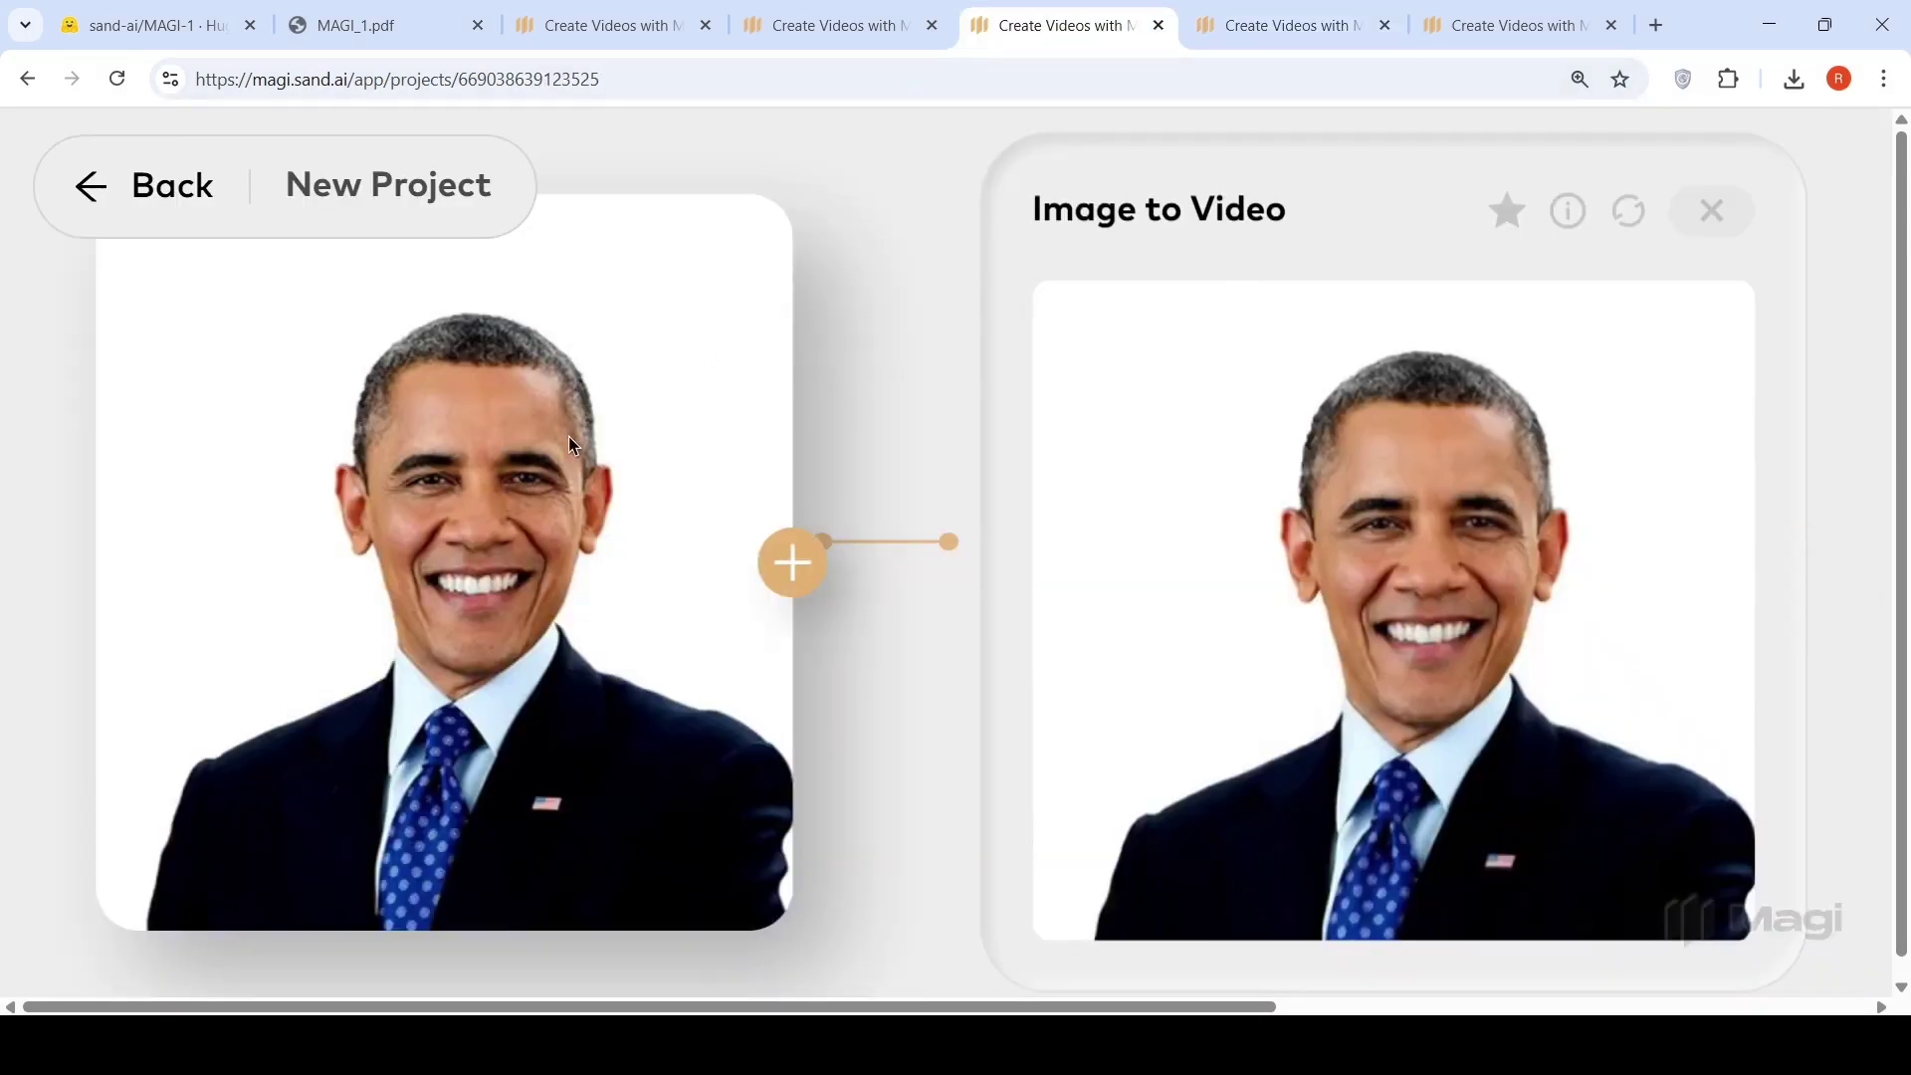
mouse_move(1621, 669)
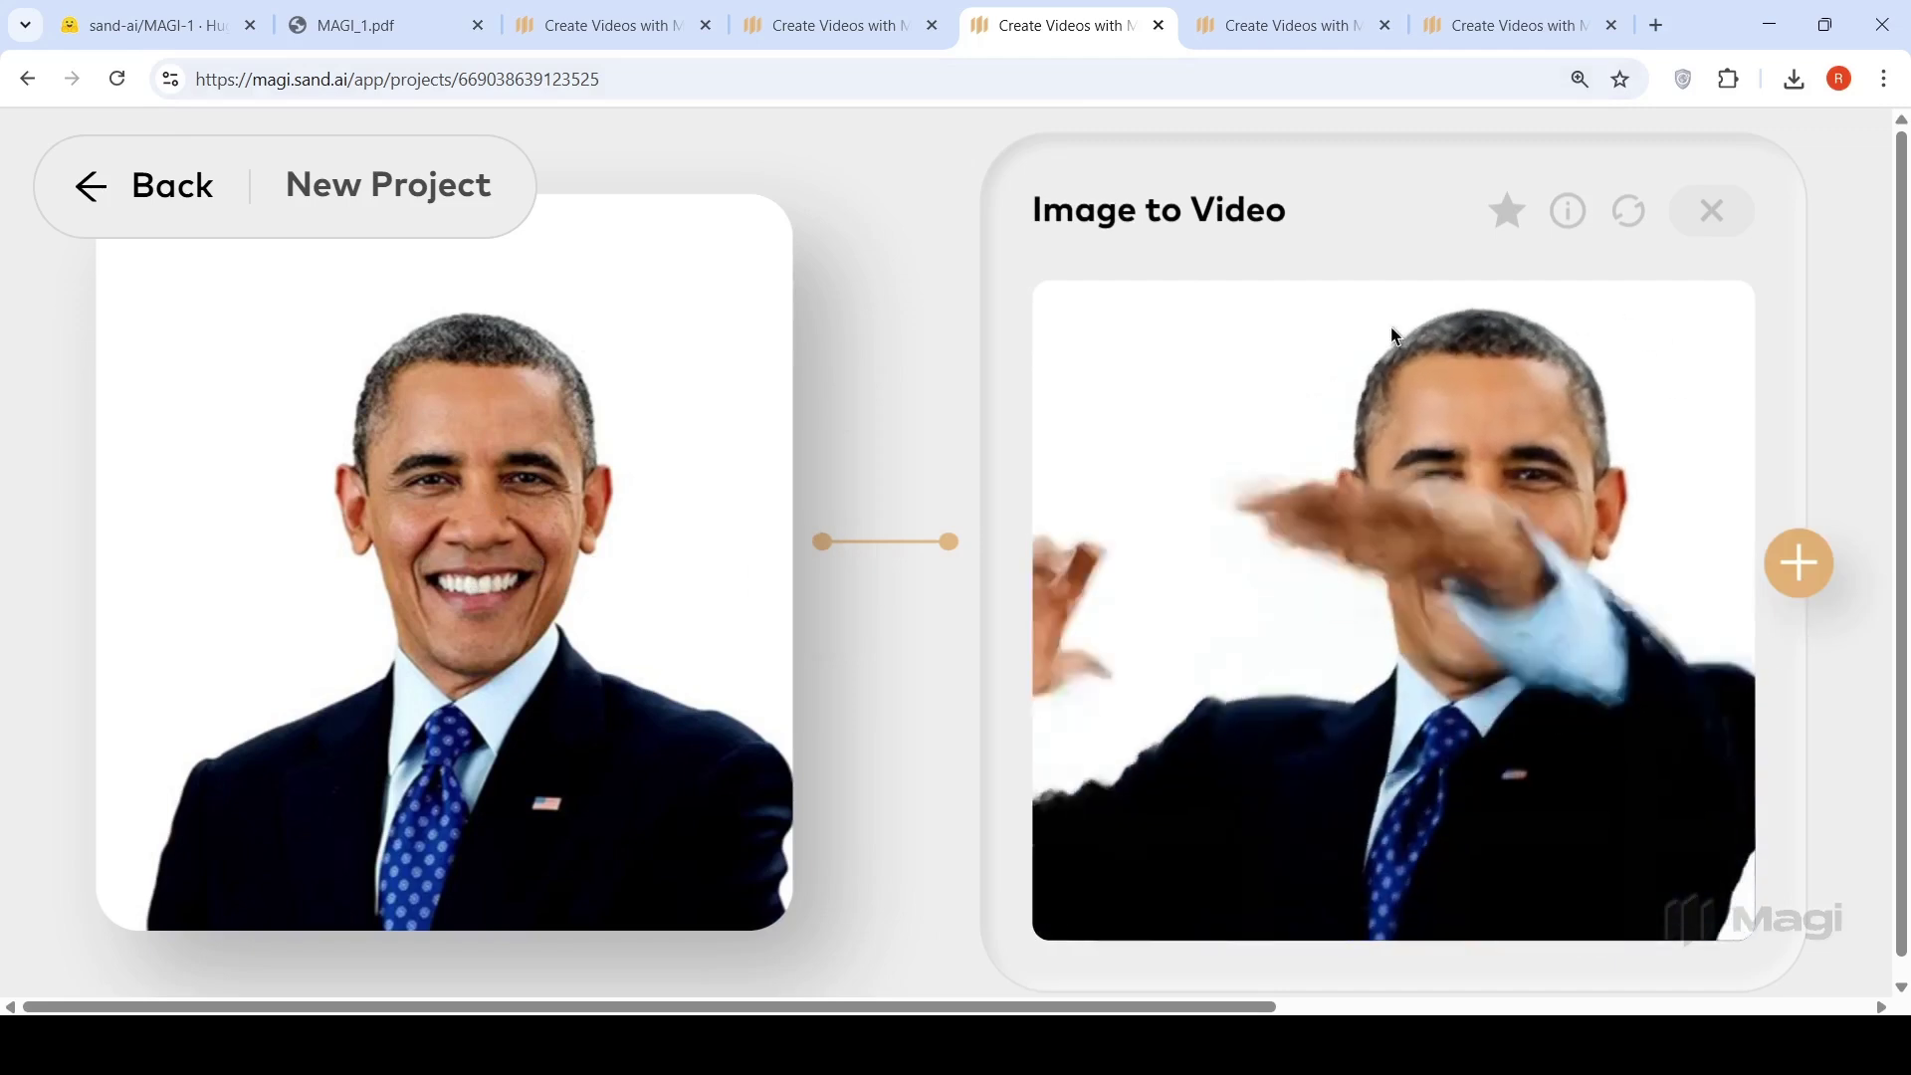
mouse_move(1567, 212)
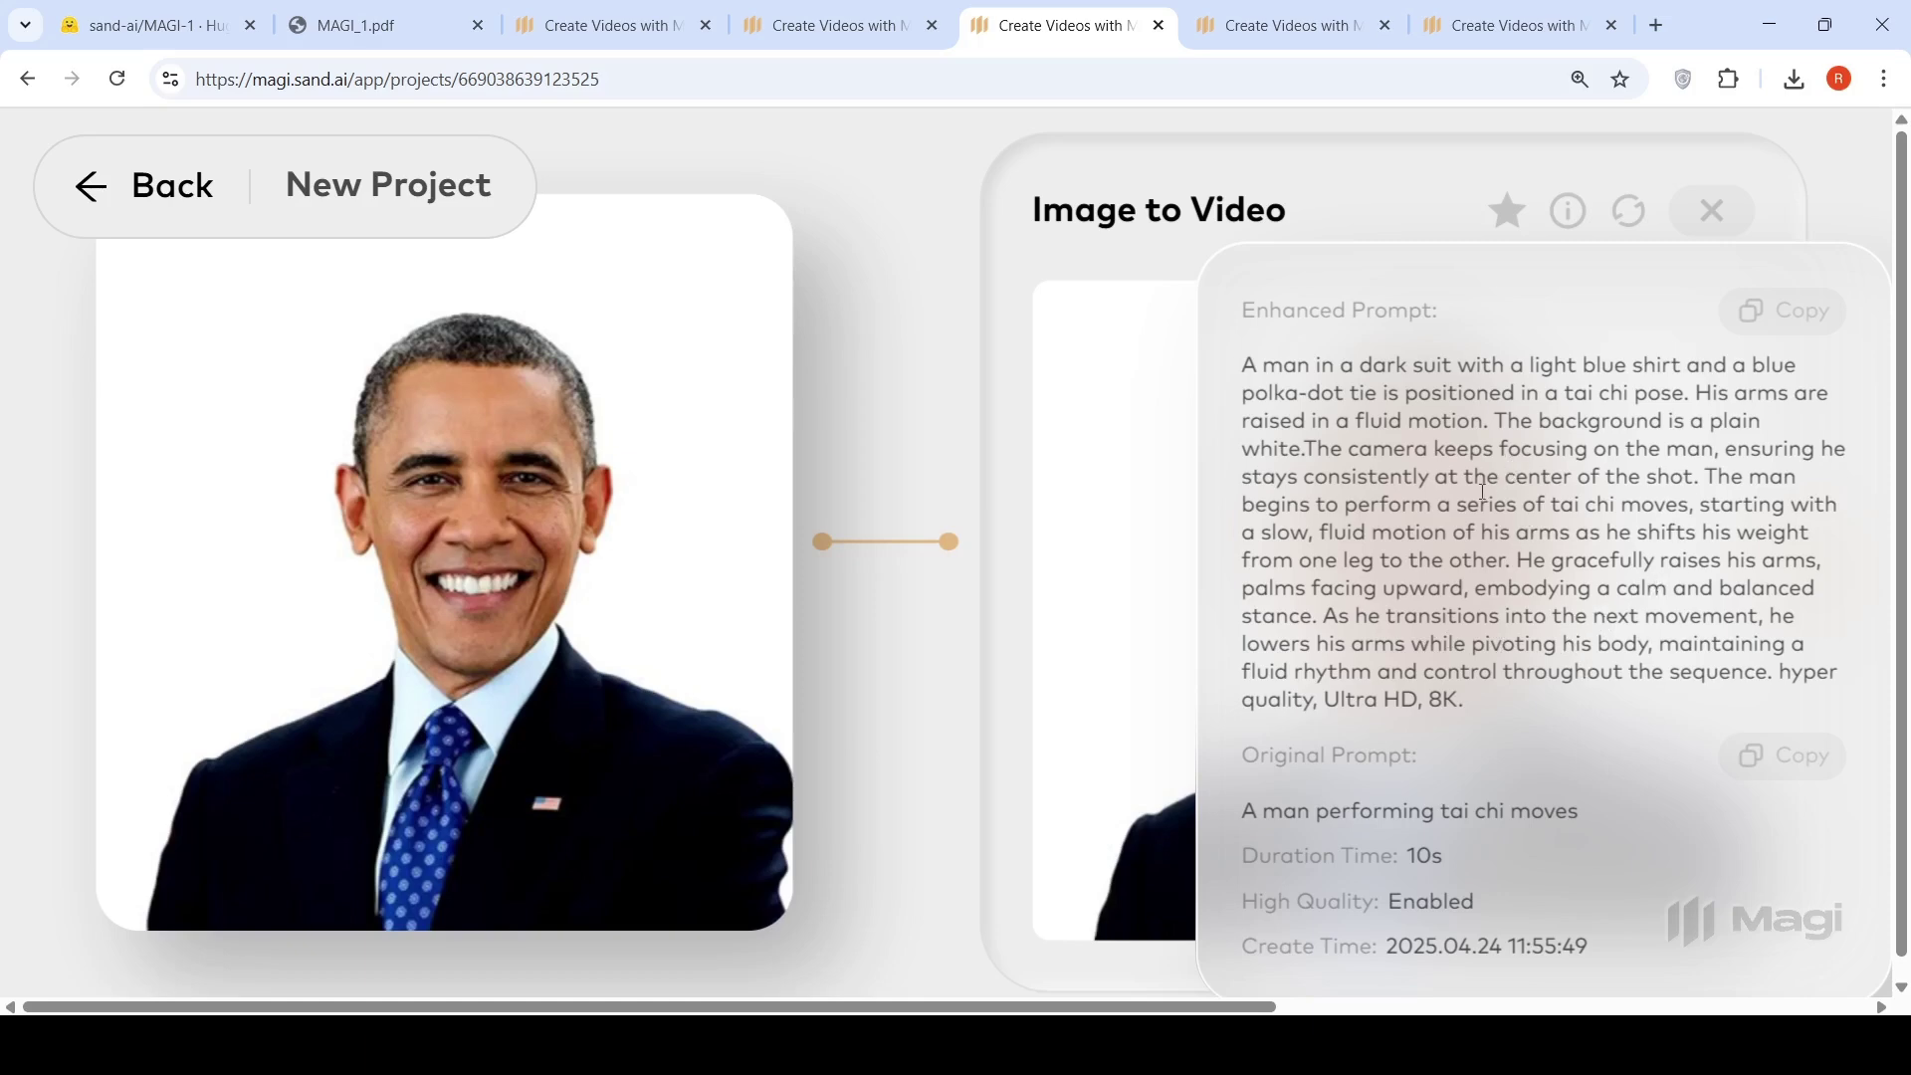
left_click(1115, 528)
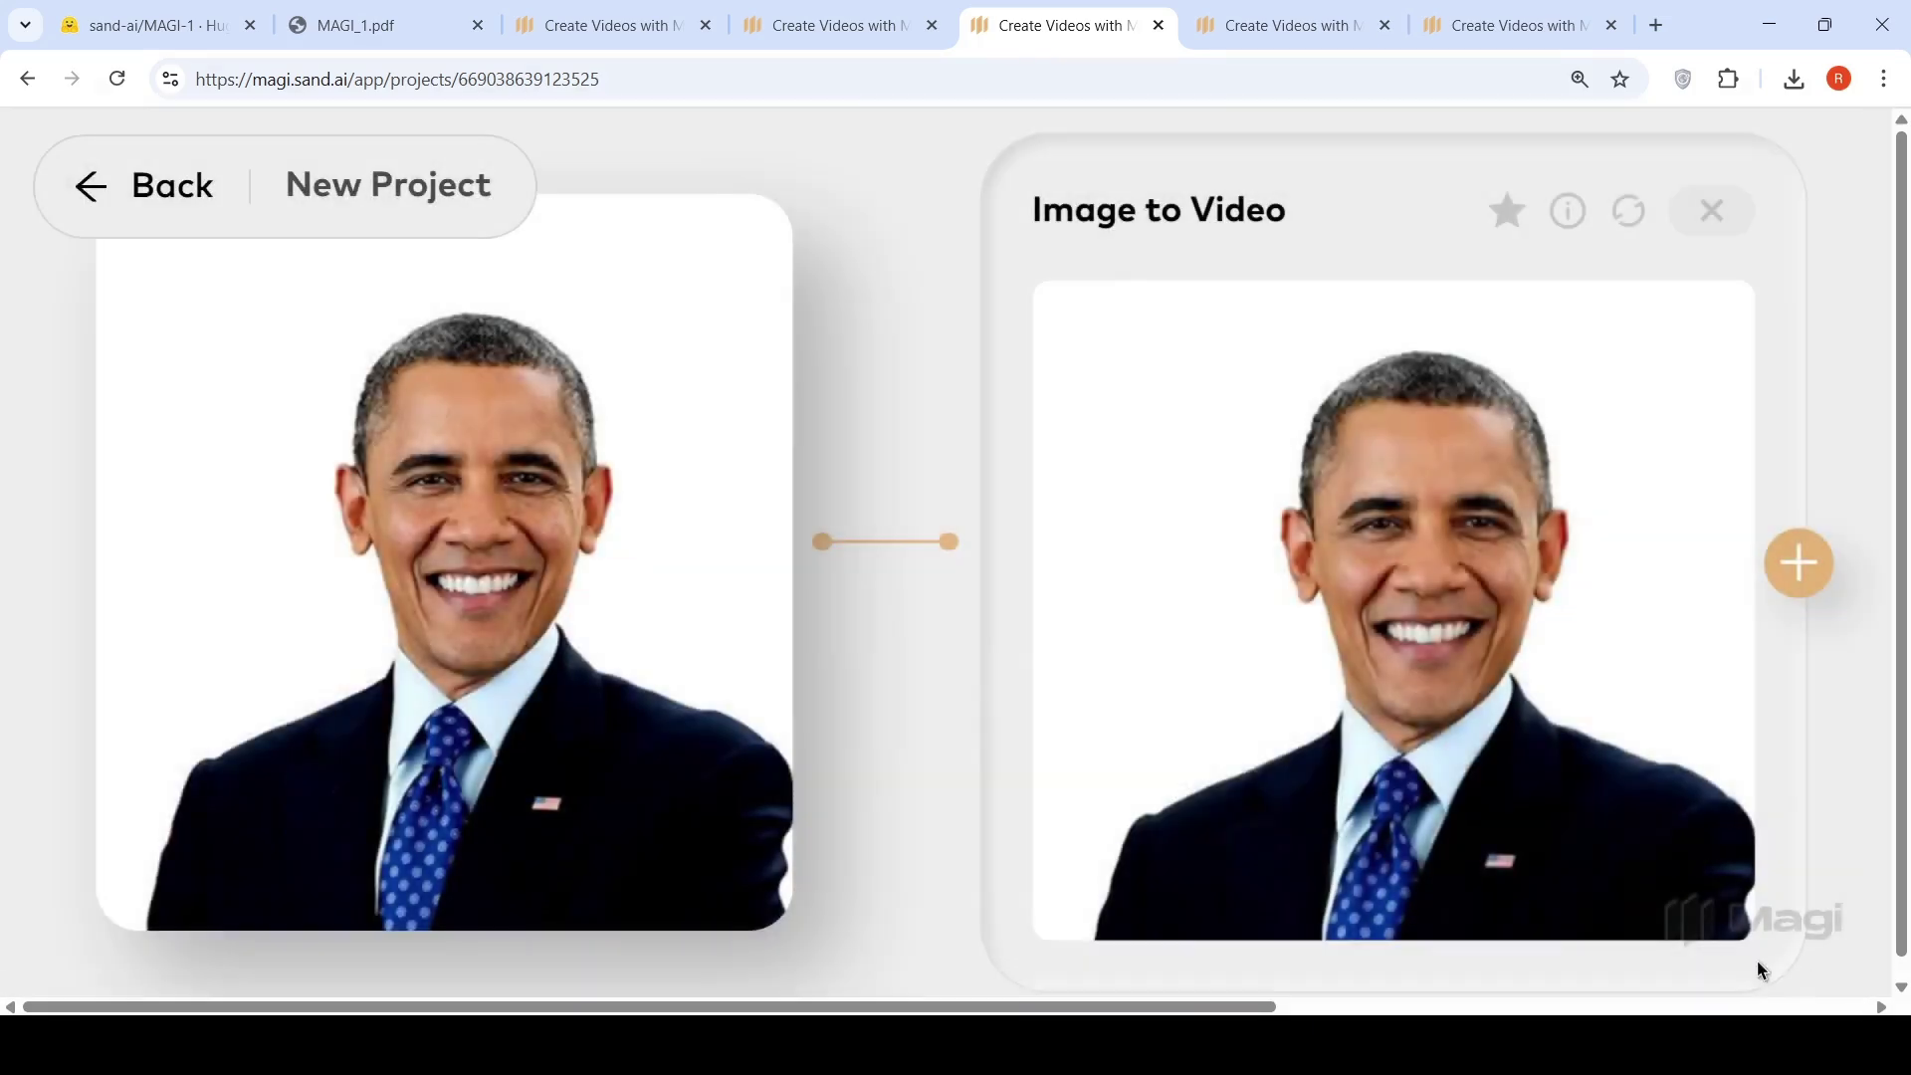
mouse_move(1477, 701)
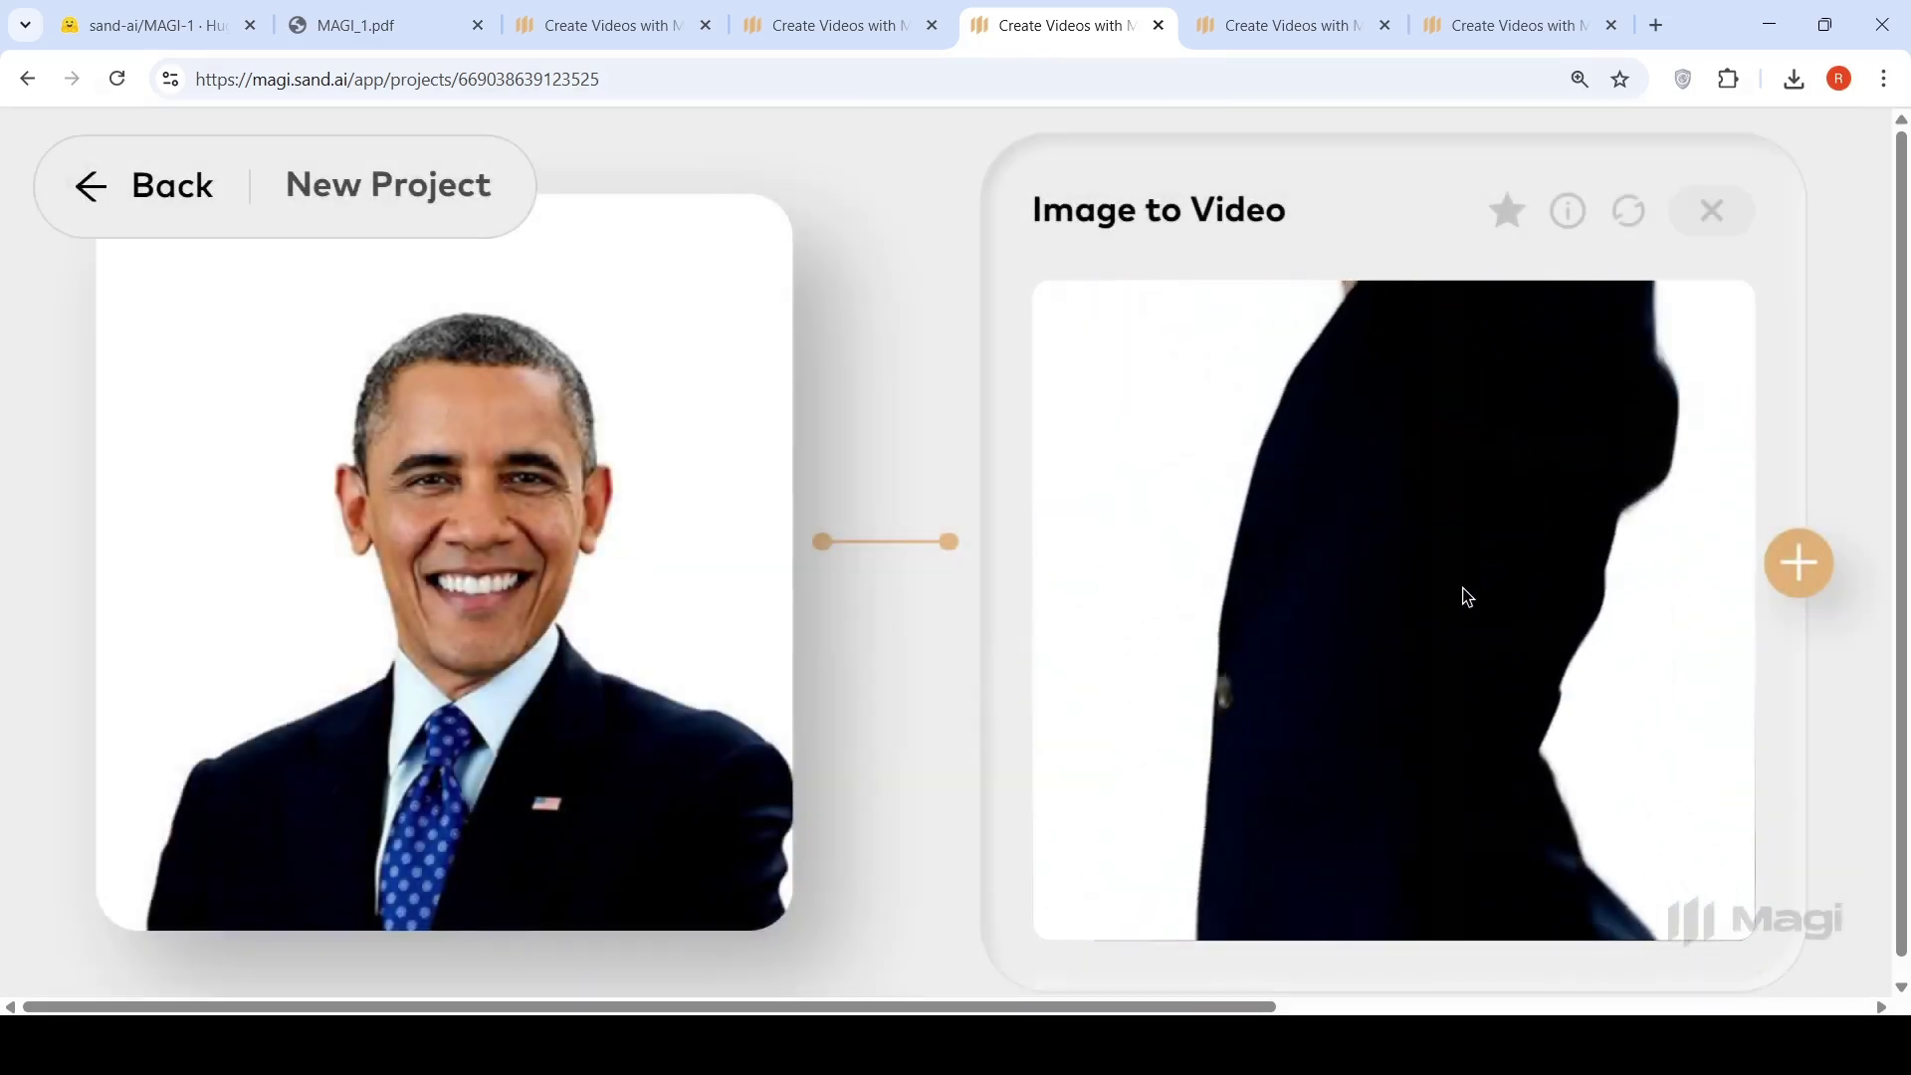
scroll(1425, 642, "up", 3)
scroll(1426, 642, "down", 3)
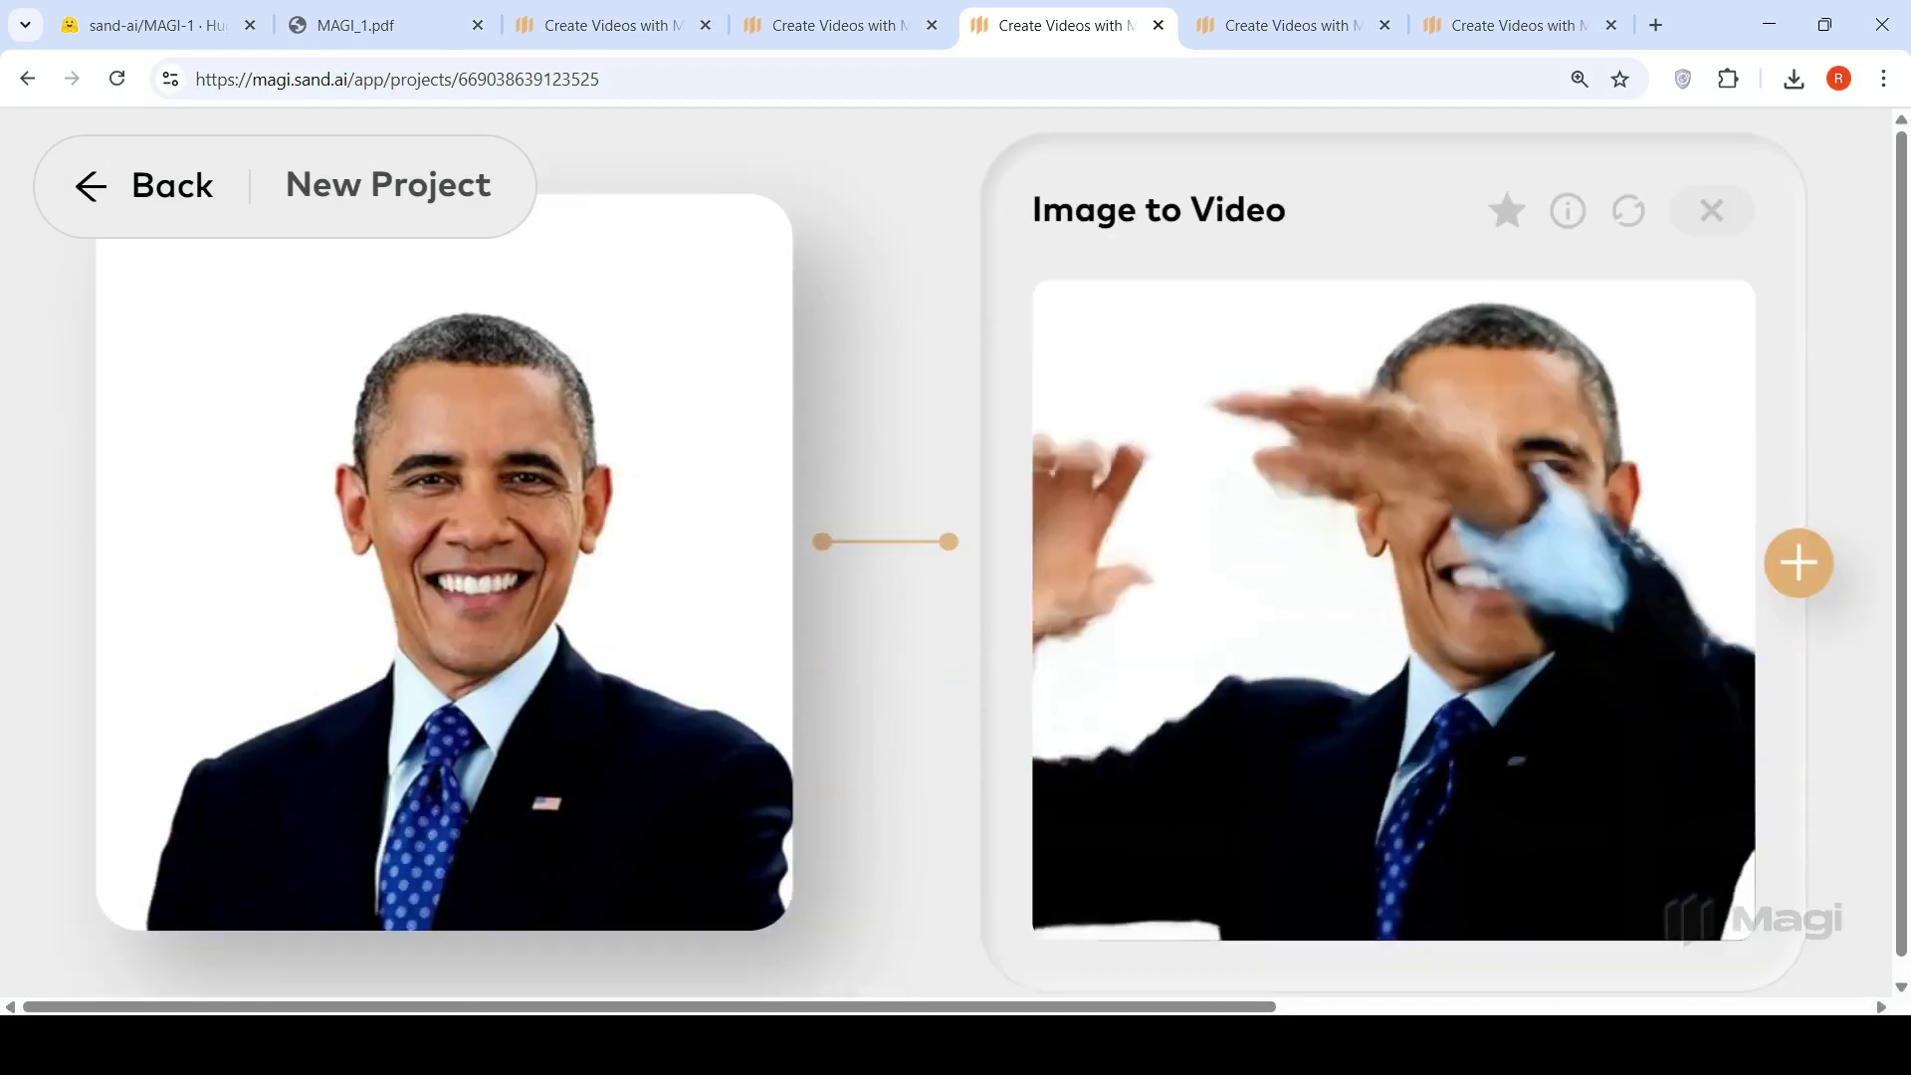
left_click(1346, 559)
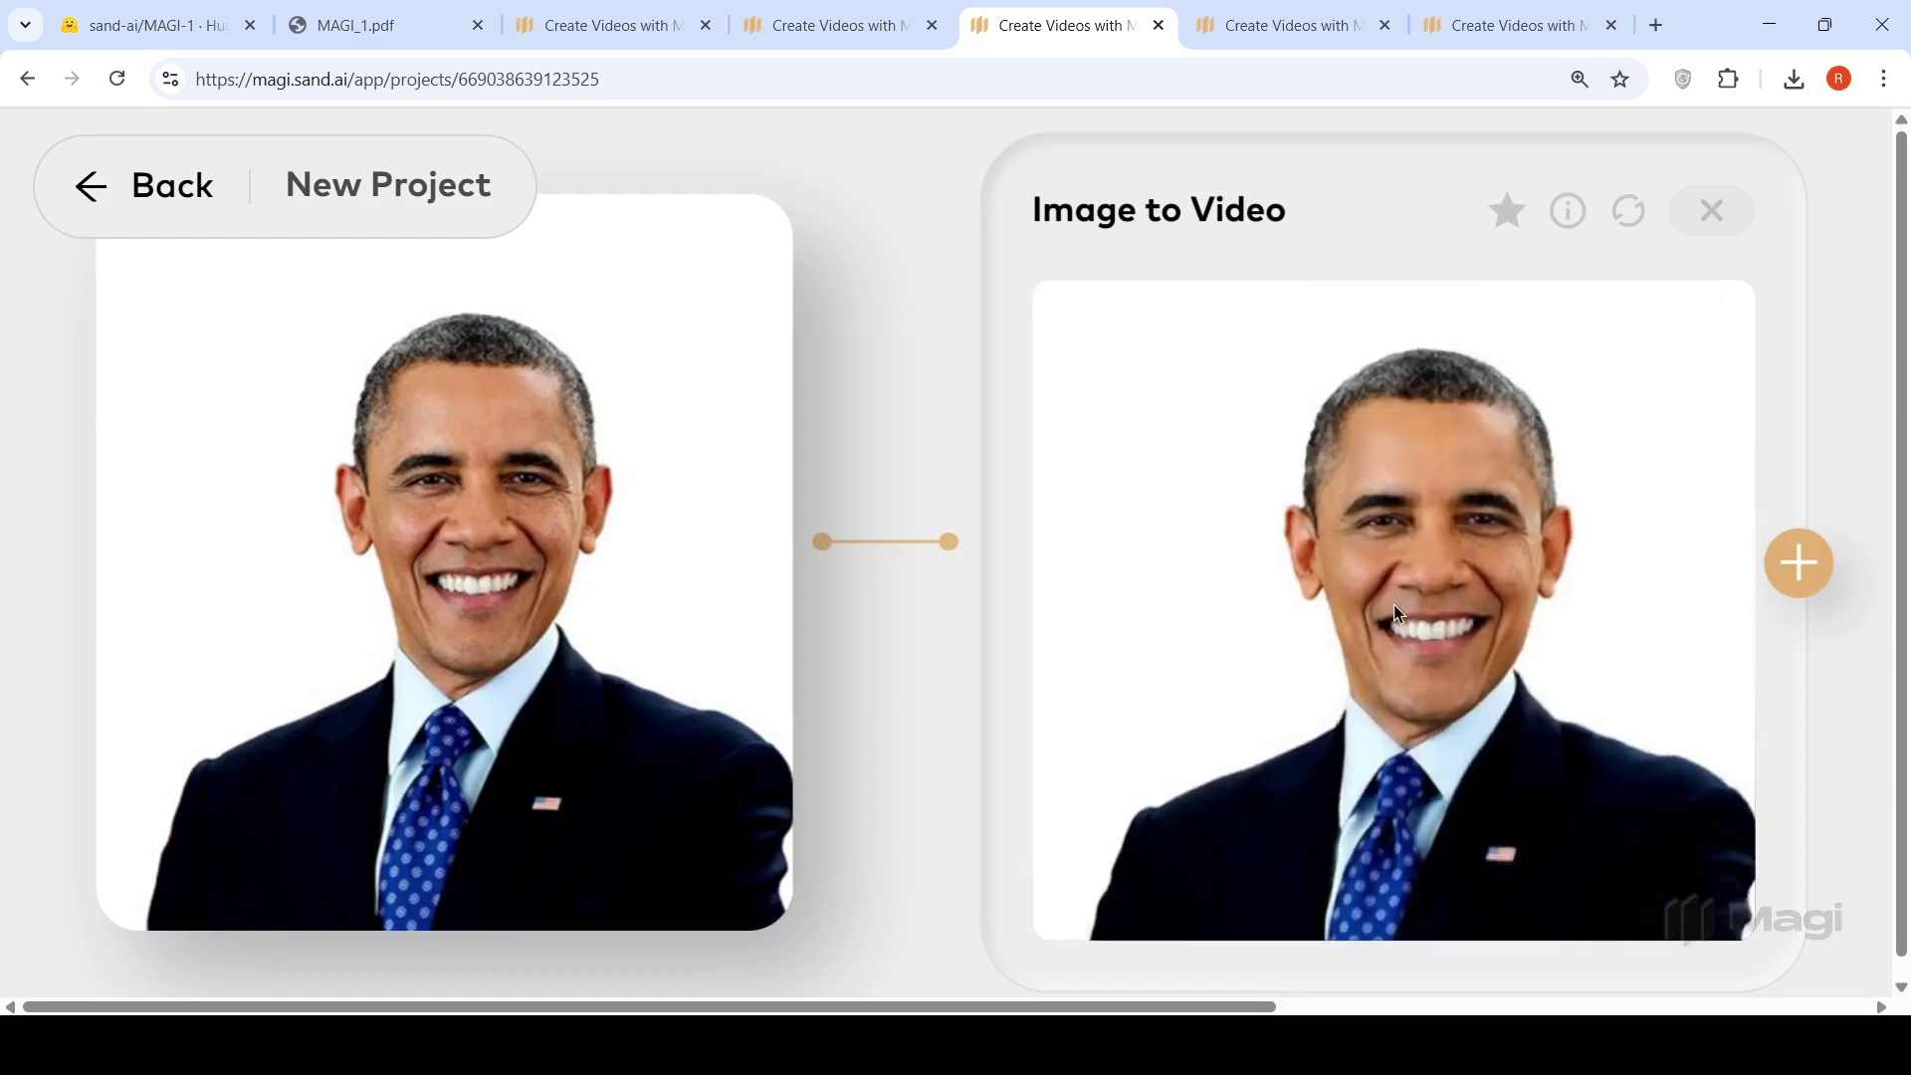
scroll(1395, 607, "down", 3)
scroll(1395, 607, "up", 3)
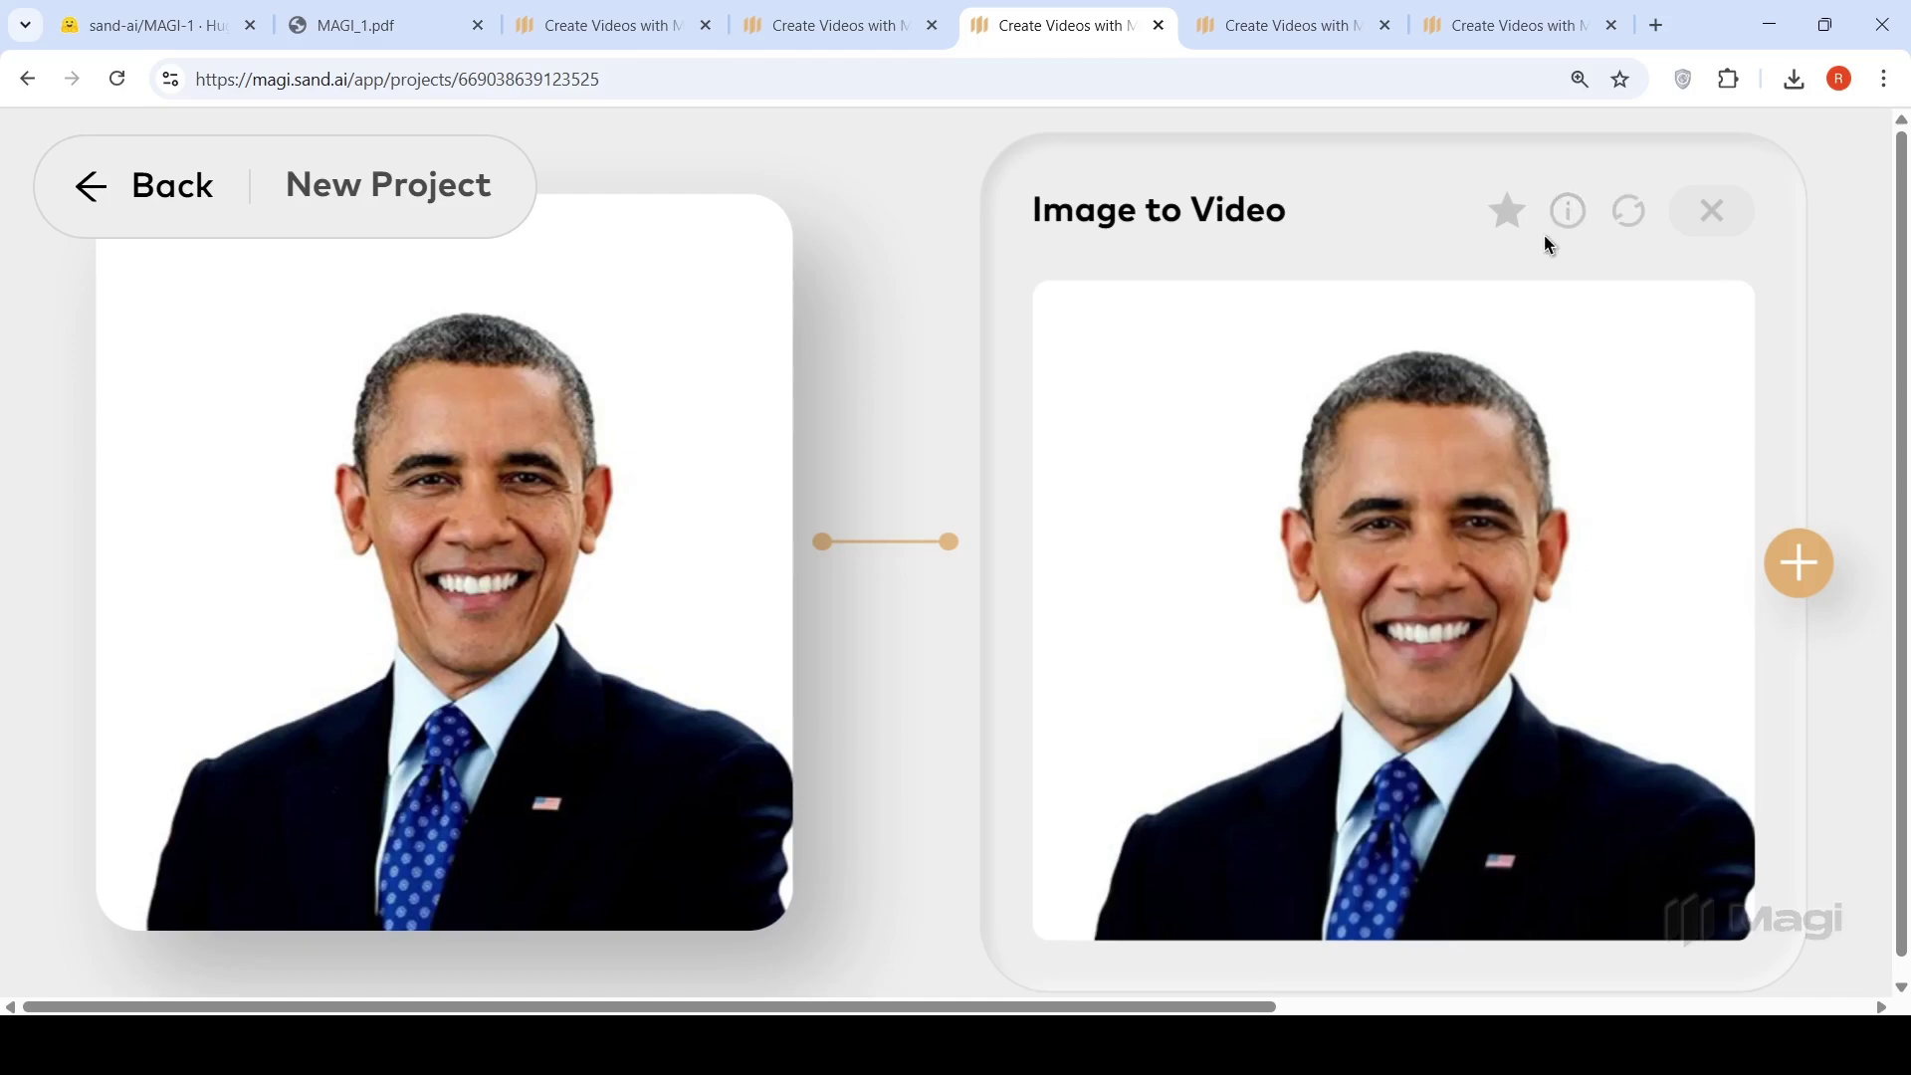
left_click(1799, 562)
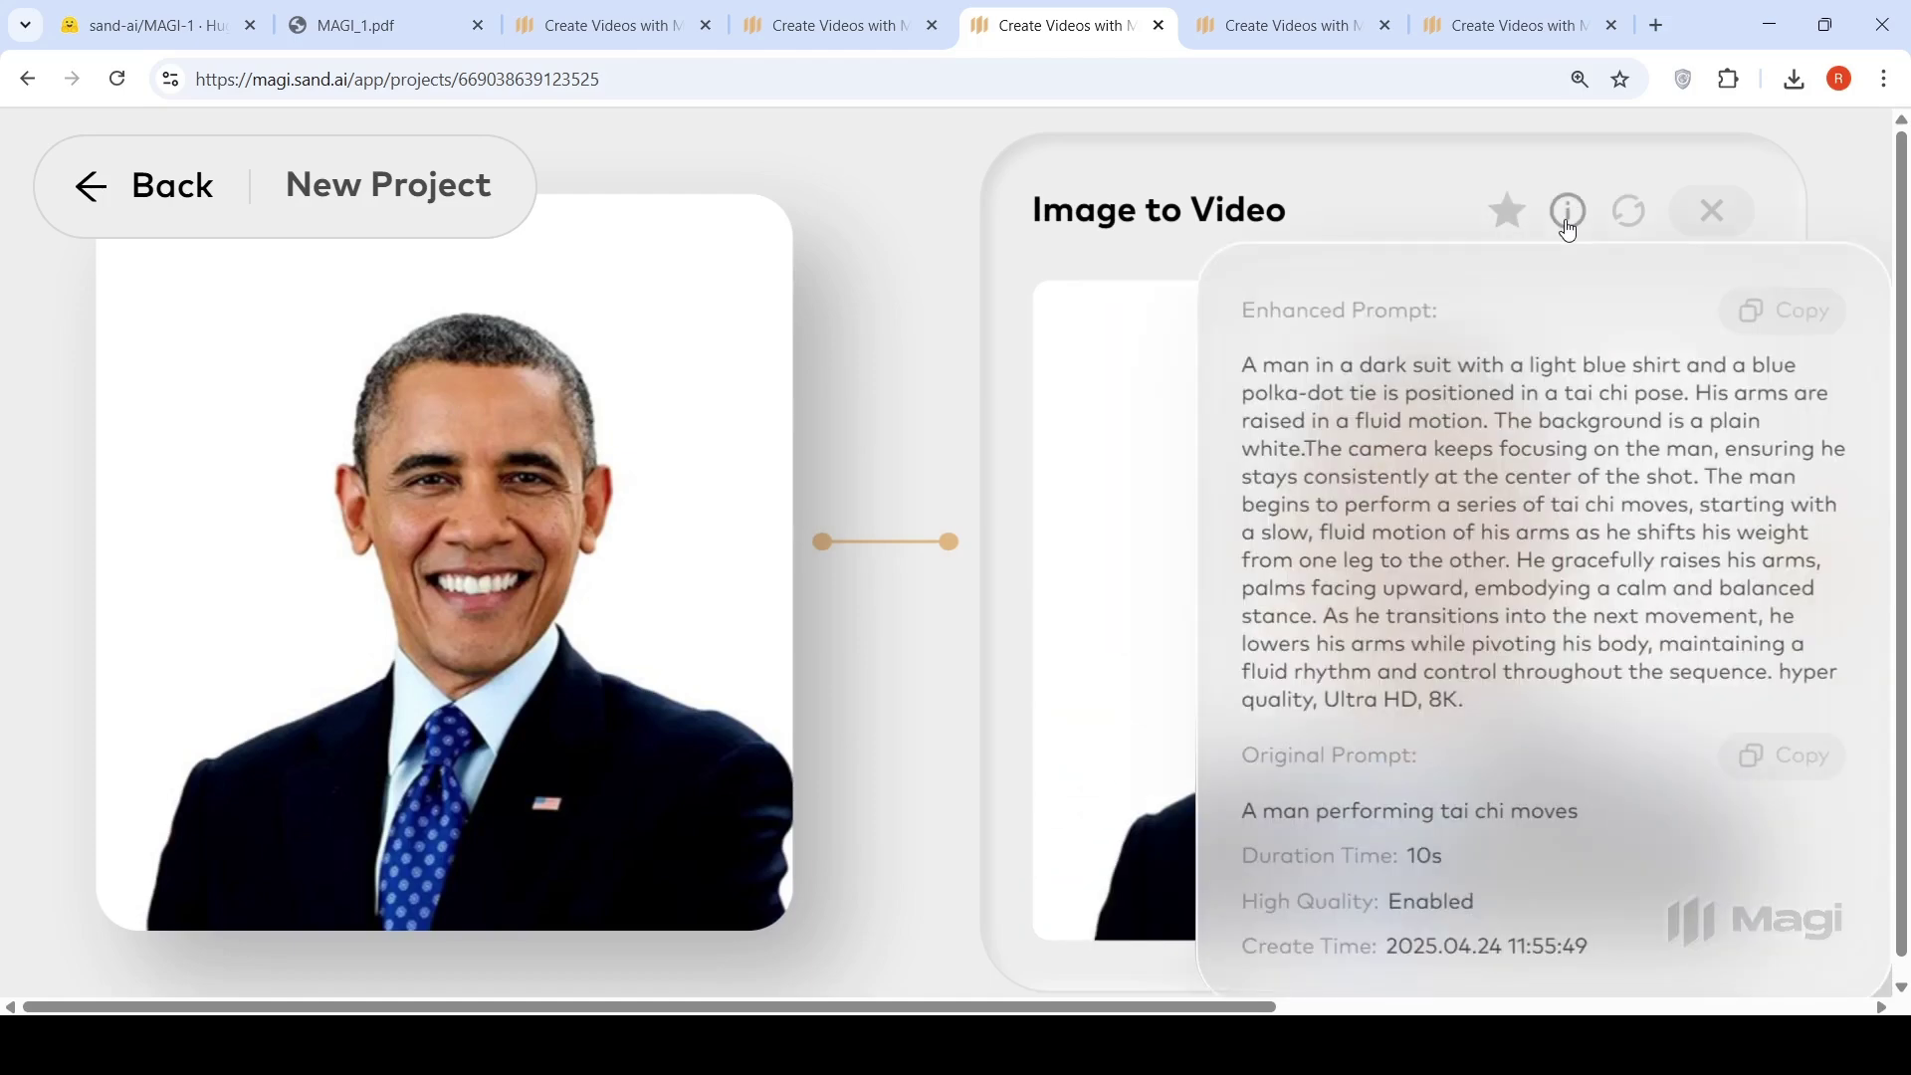
scroll(1476, 541, "down", 5)
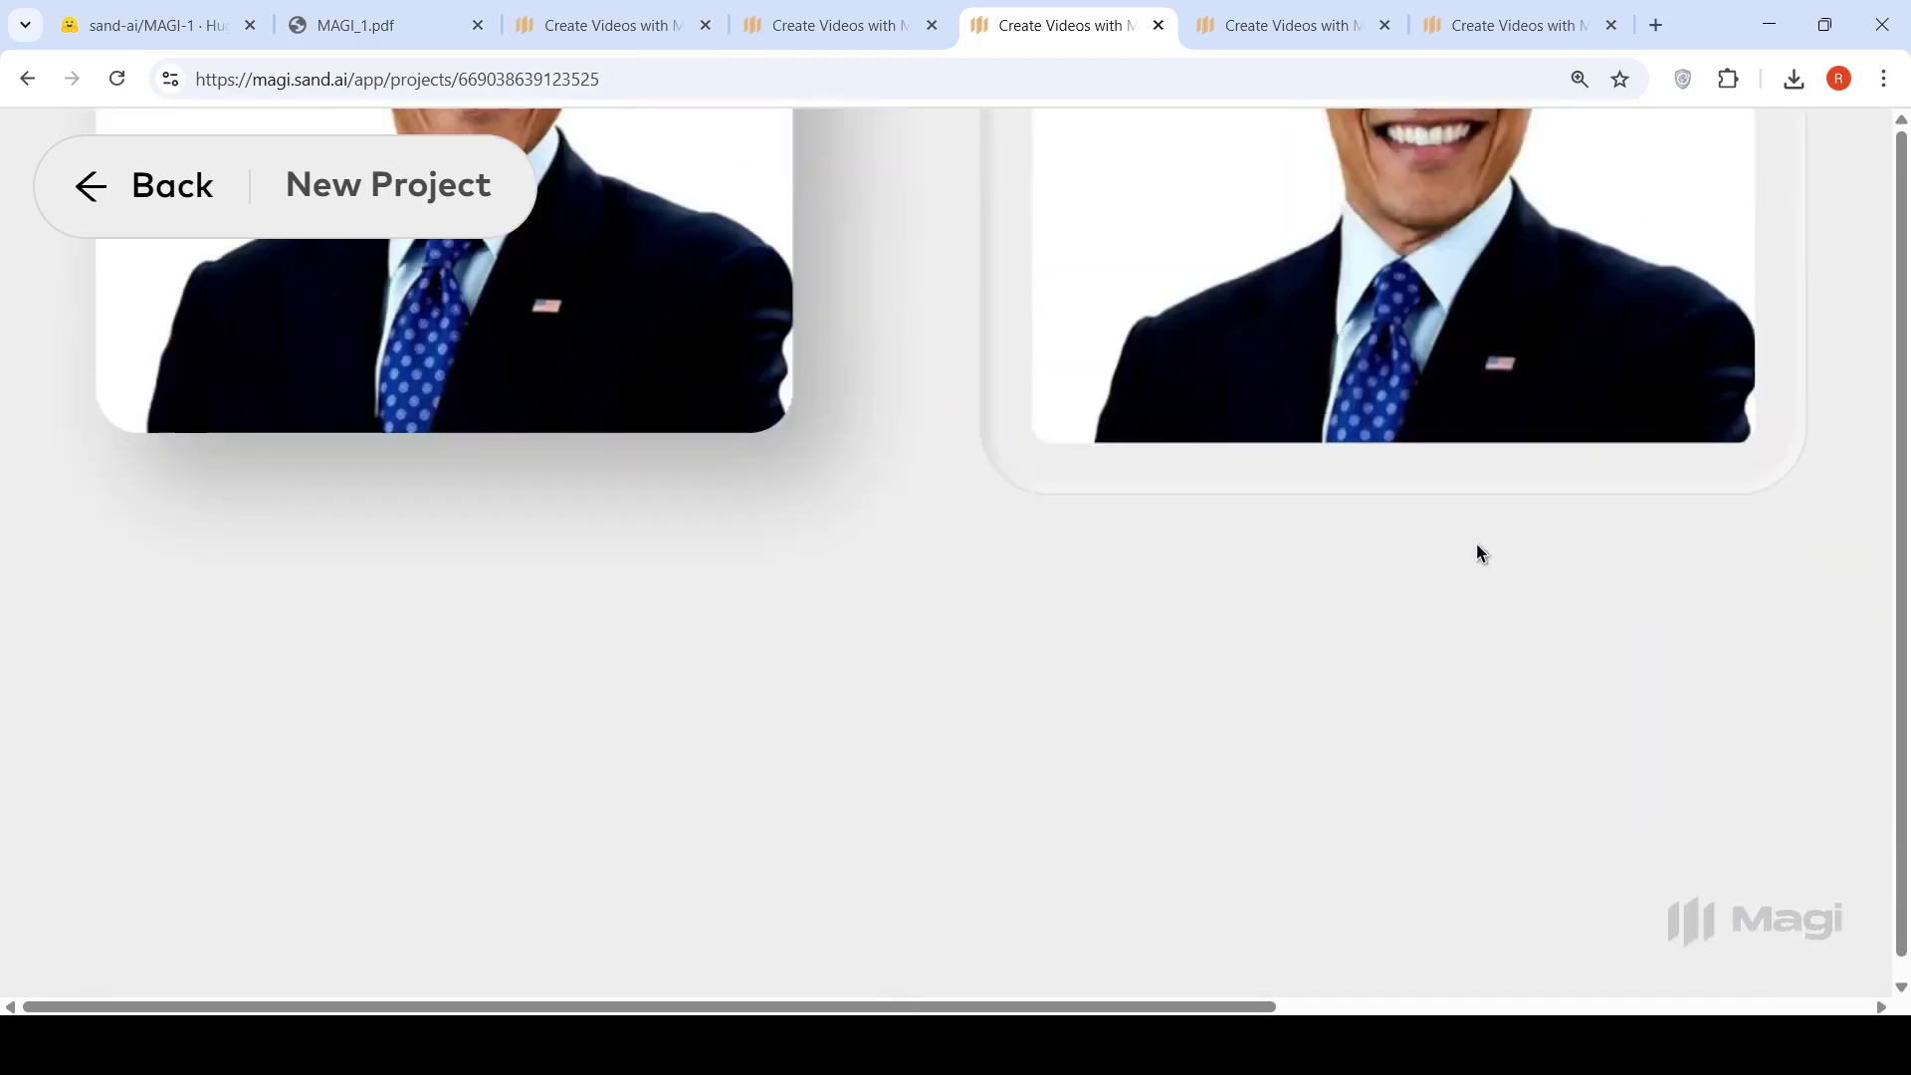
scroll(1477, 553, "up", 5)
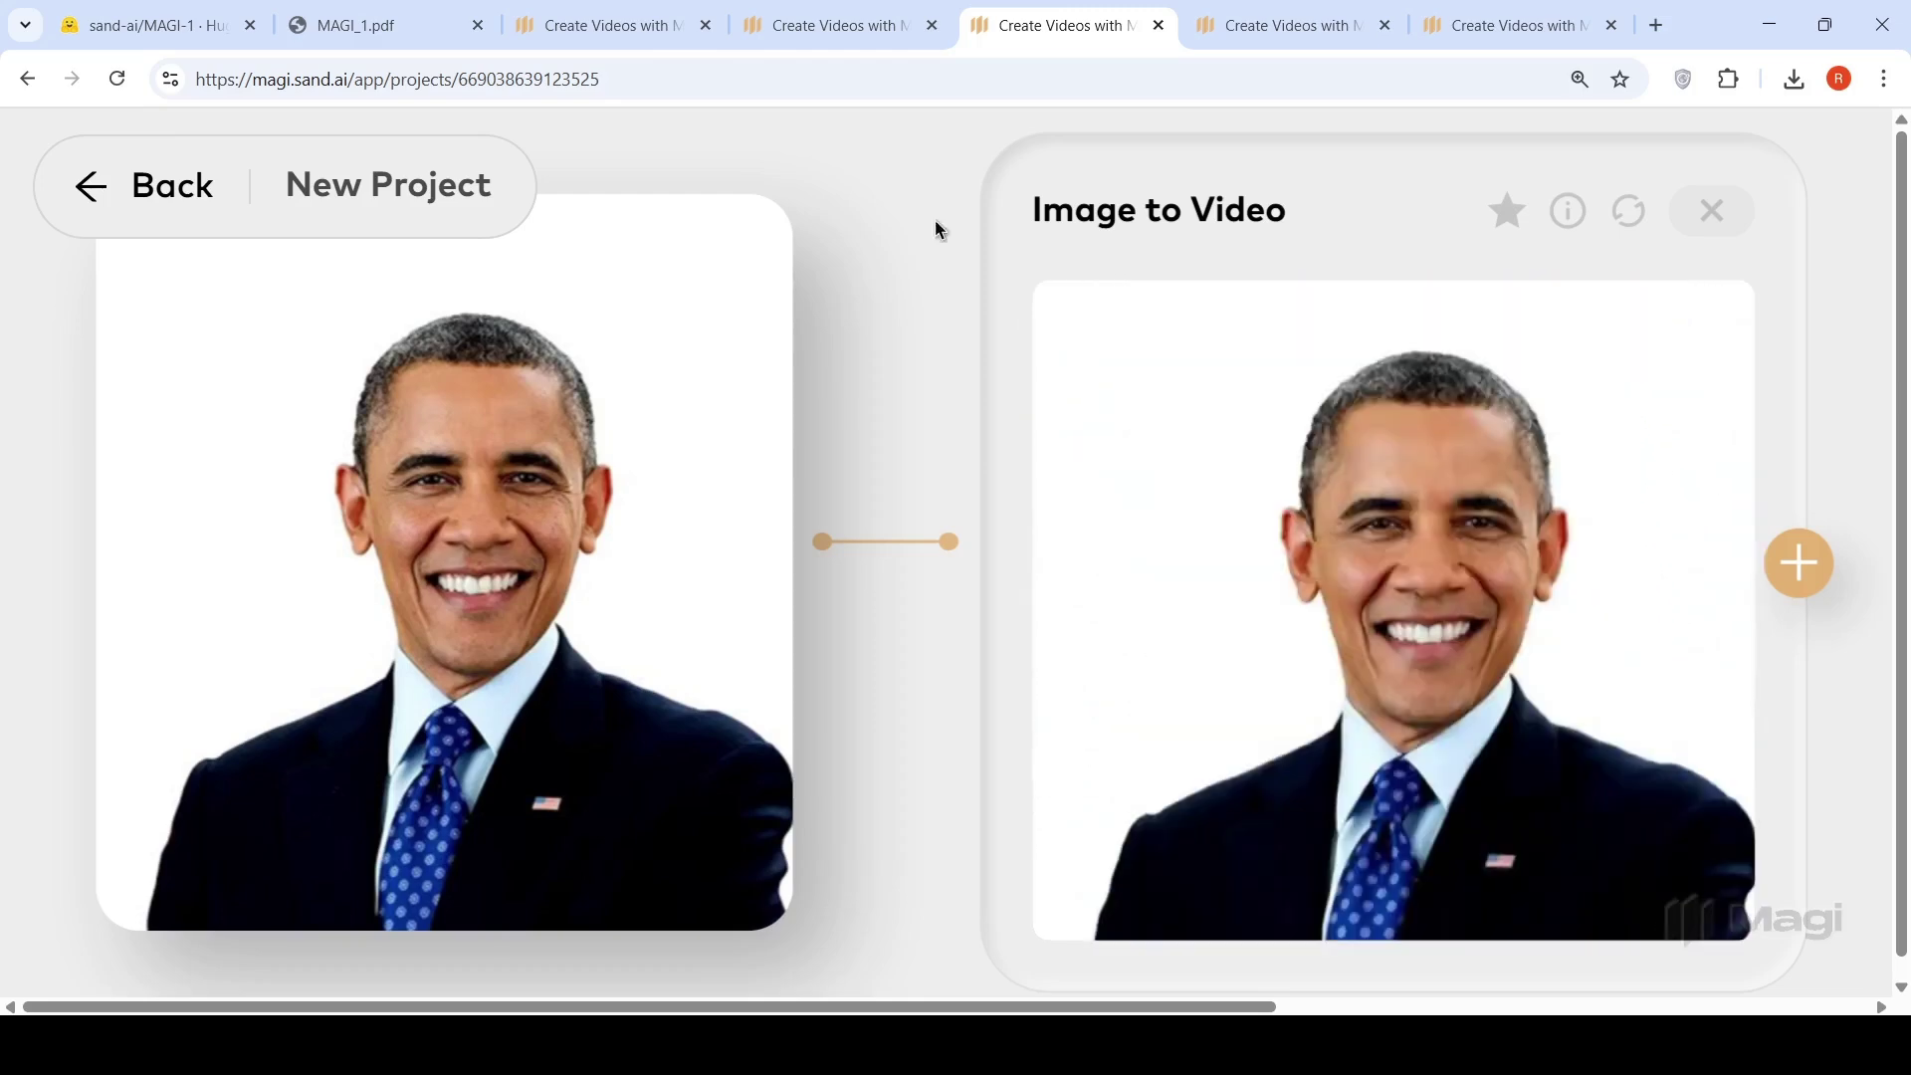
Step: Open the king cobra project and view its clip of the snake slithering through grass
left_click(848, 25)
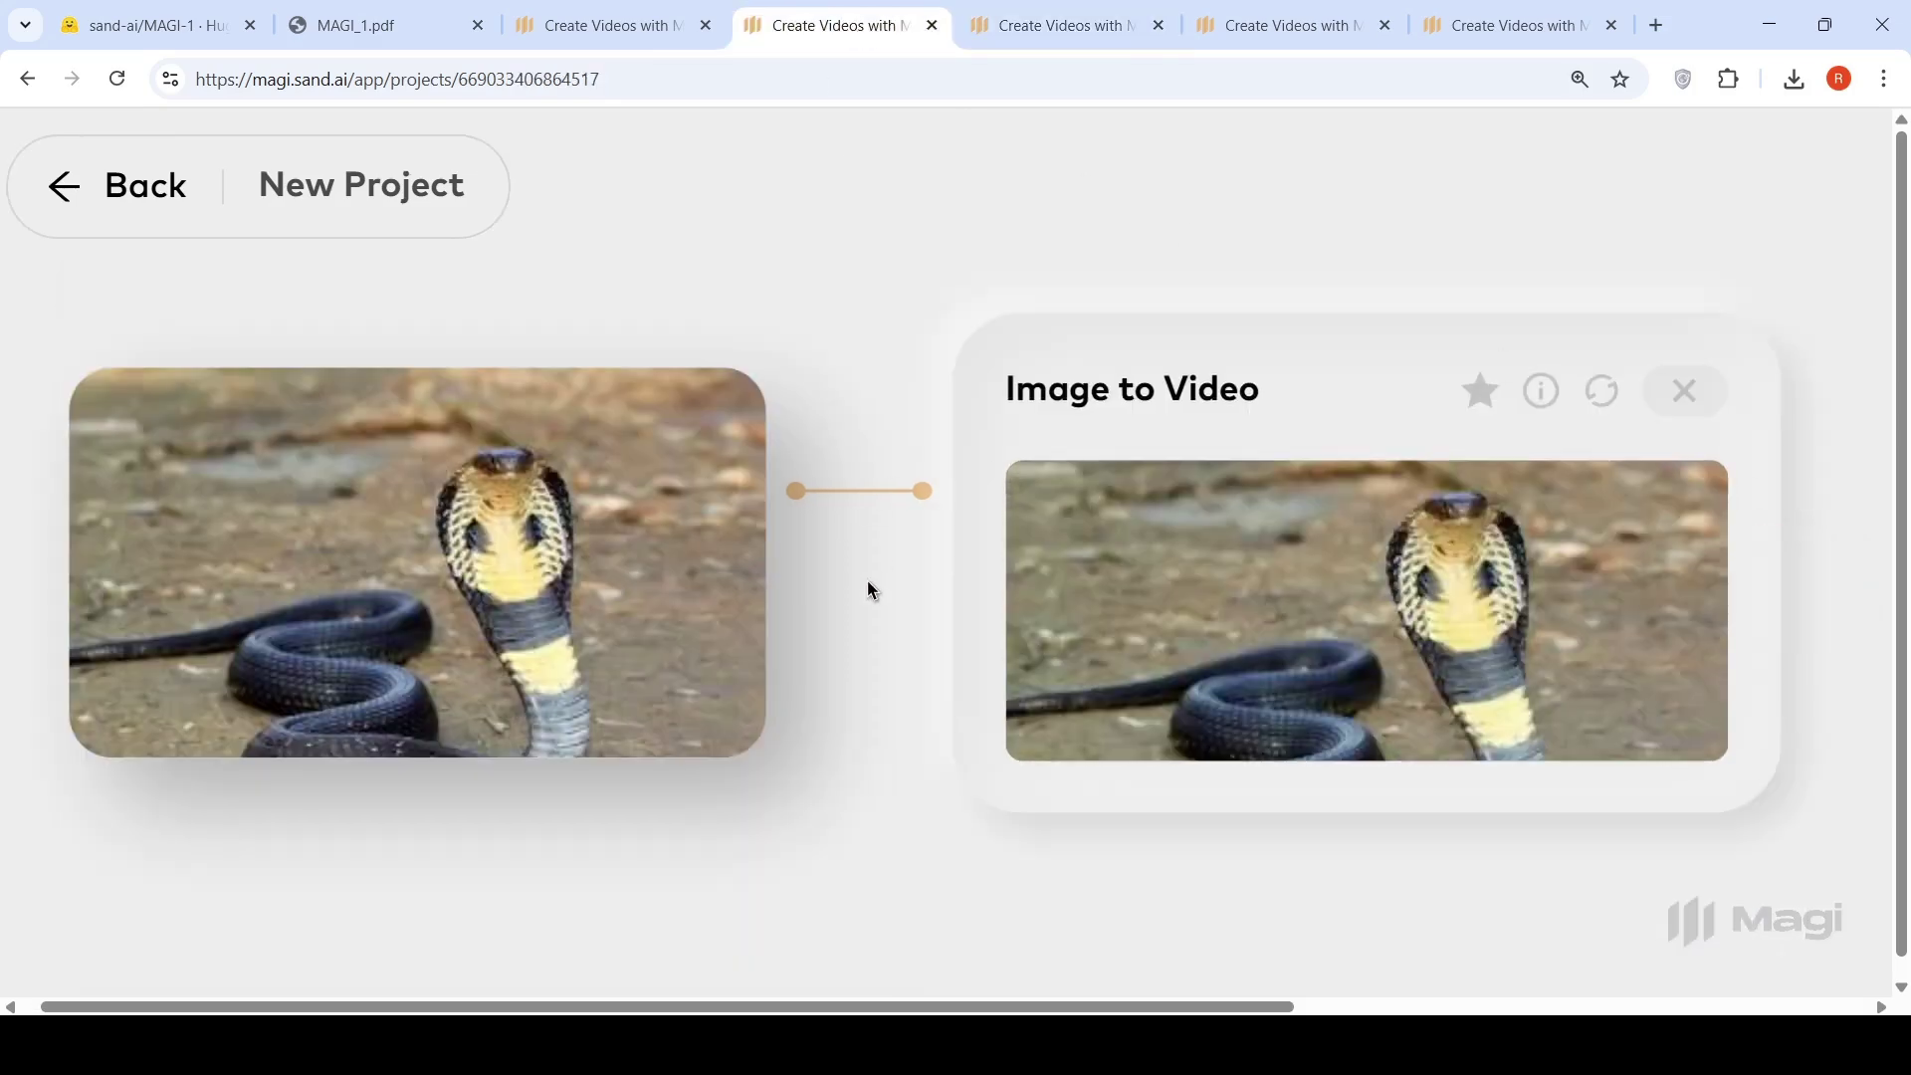
mouse_move(422, 510)
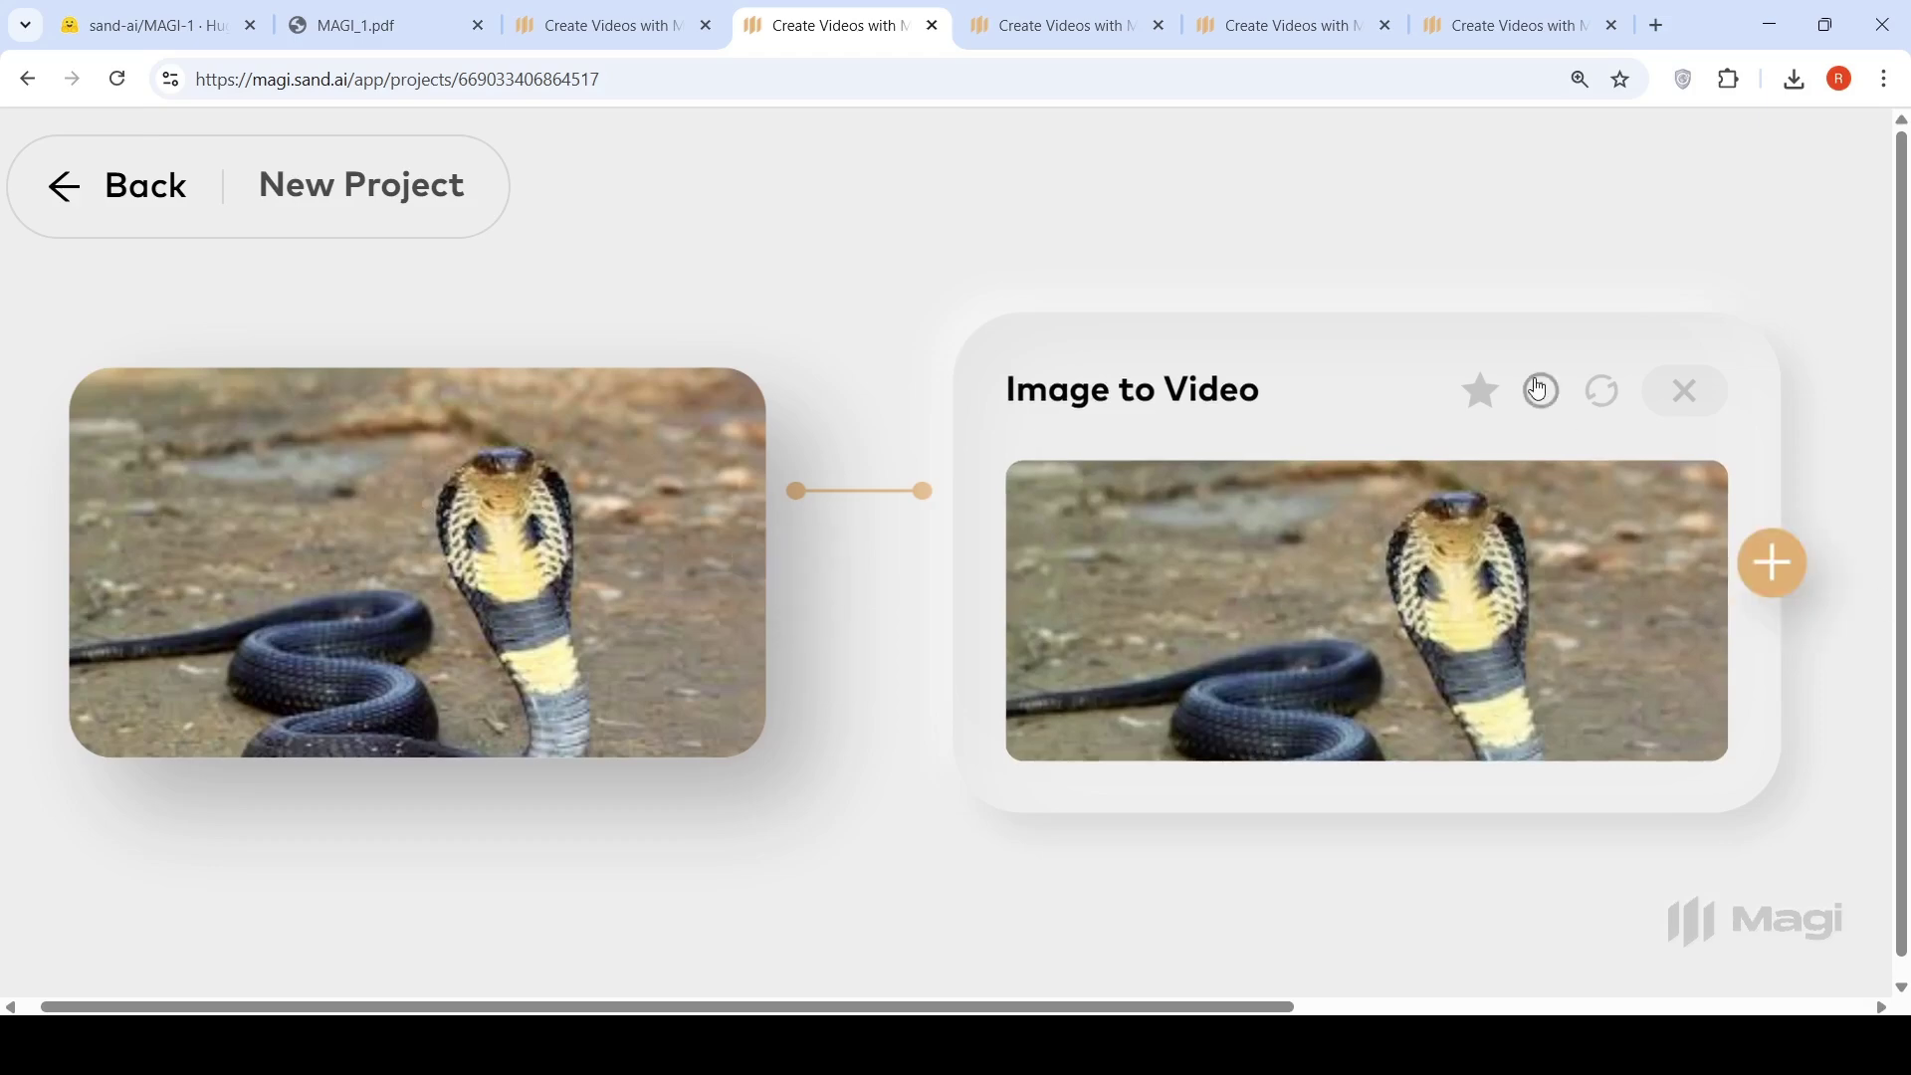
mouse_move(1539, 386)
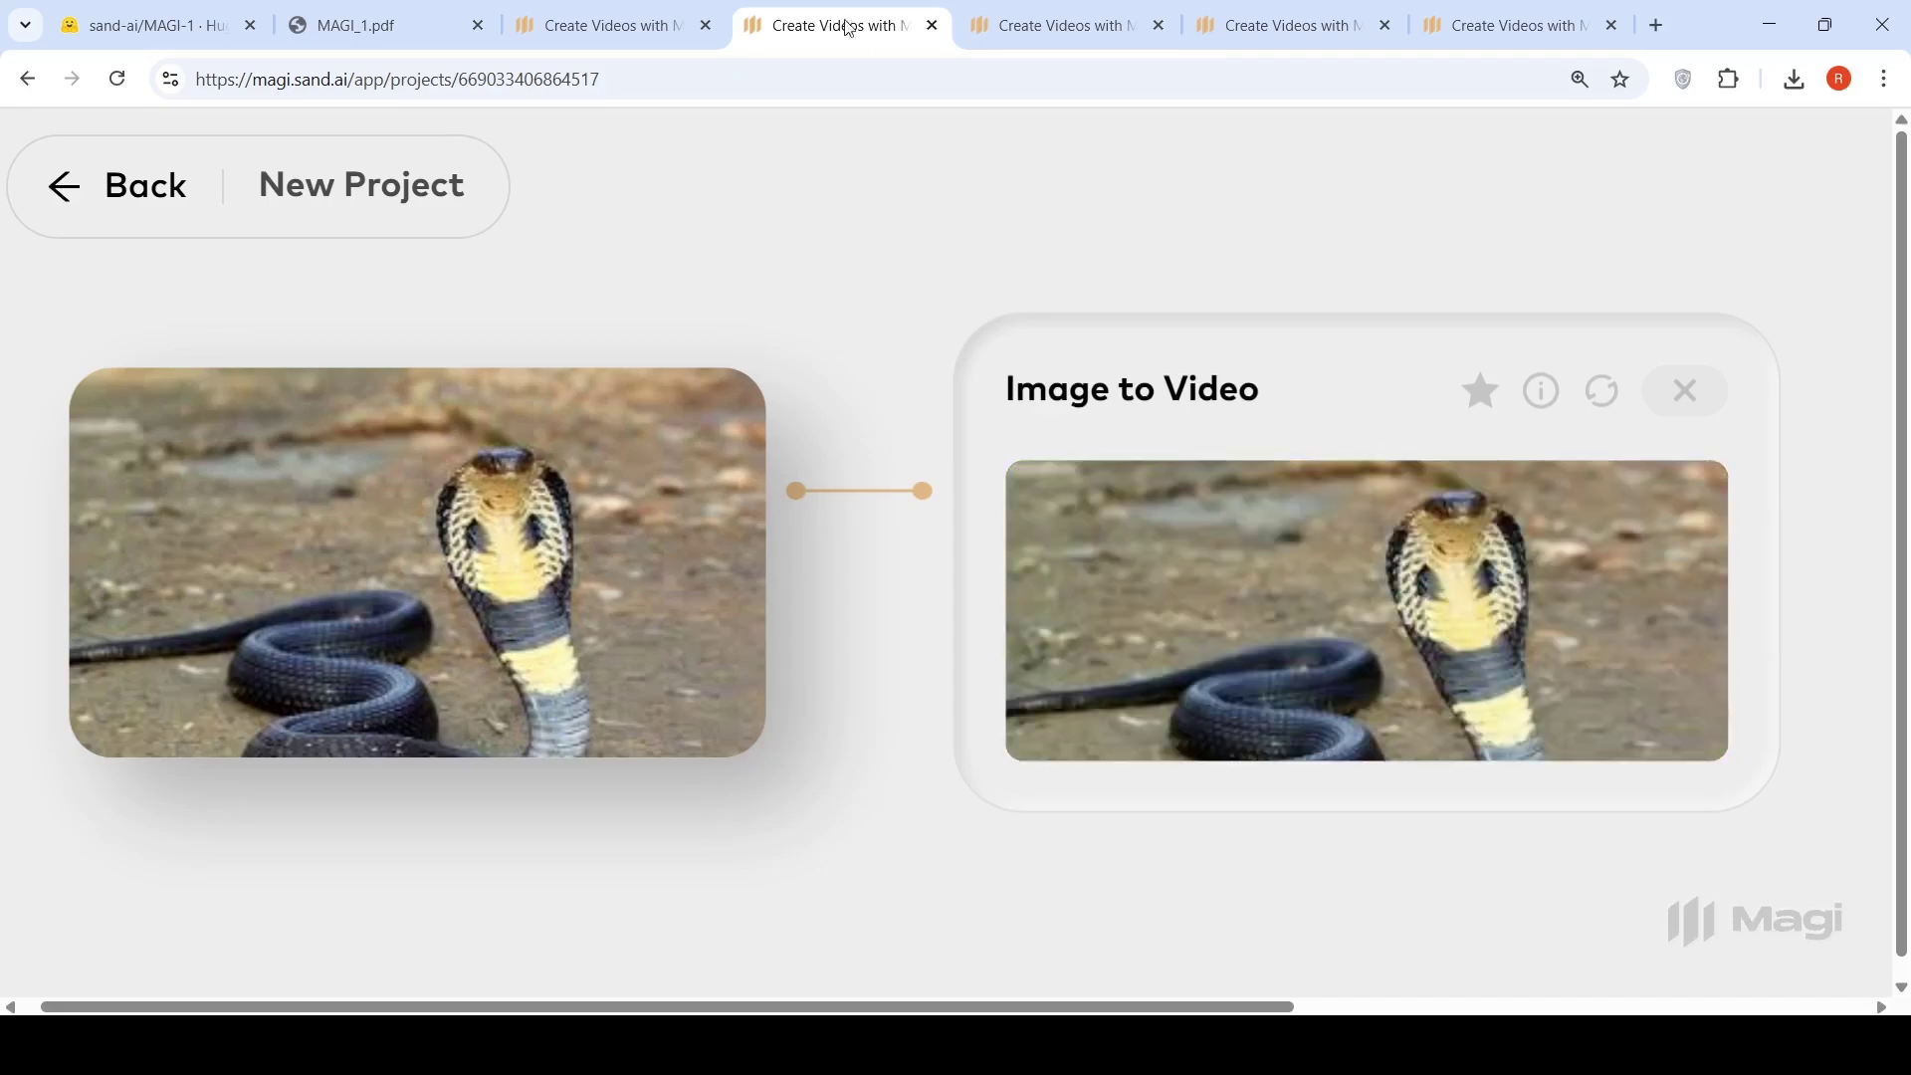
Step: Check the moonwalk project's prompt details, then close them to see the video
left_click(598, 25)
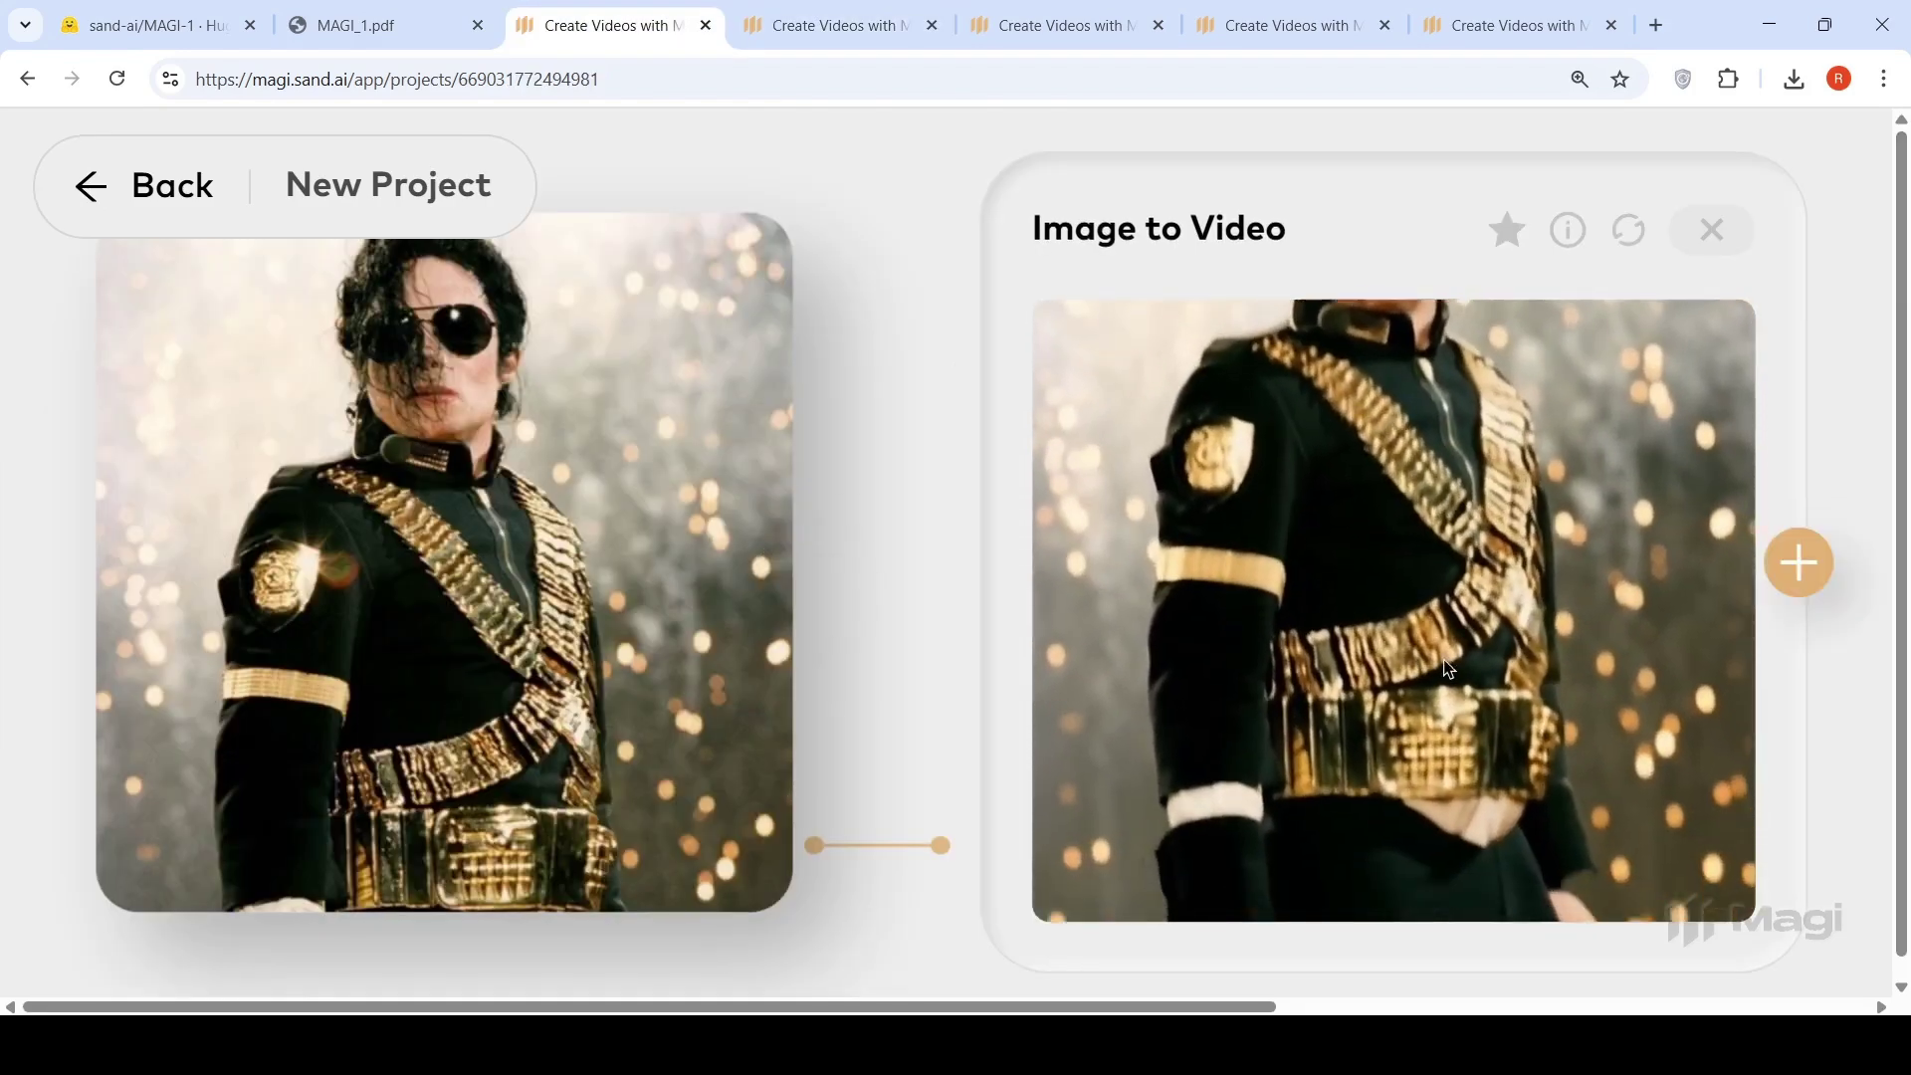
left_click(1568, 231)
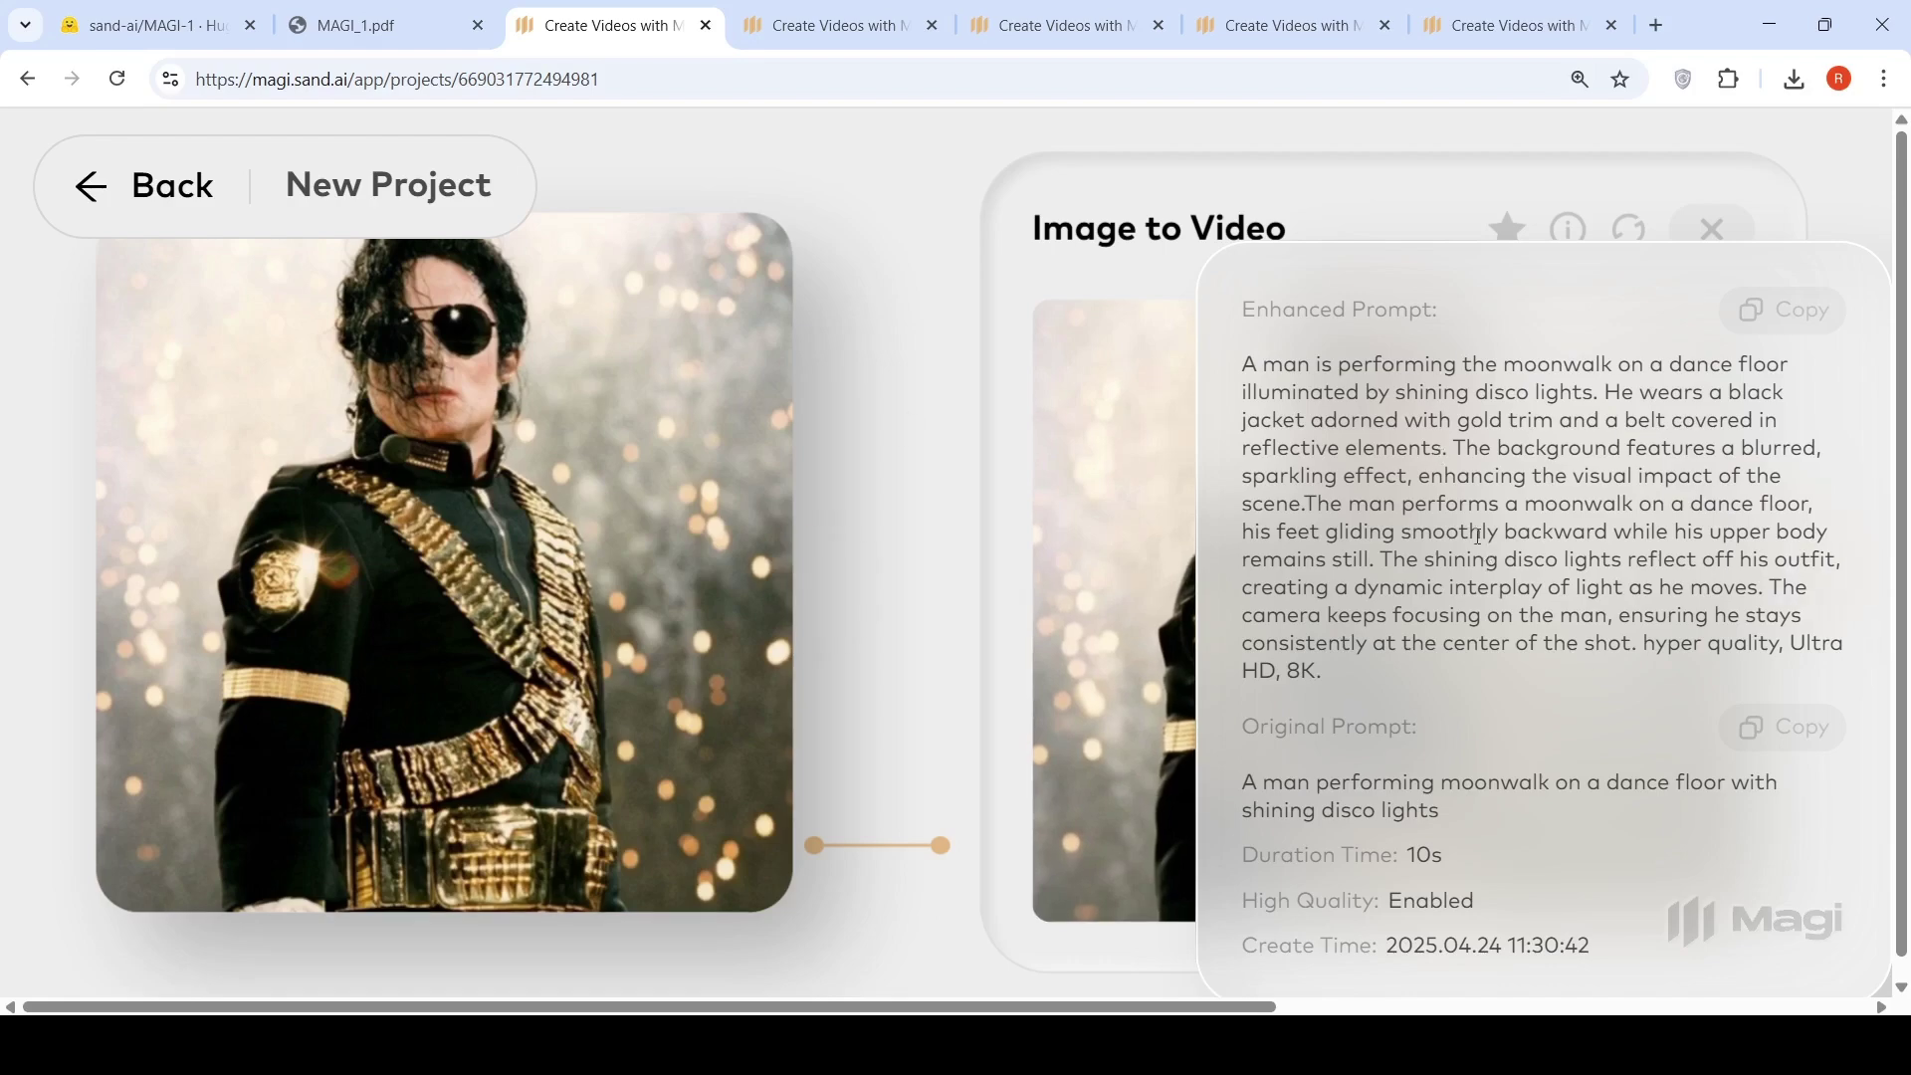
left_click(1113, 538)
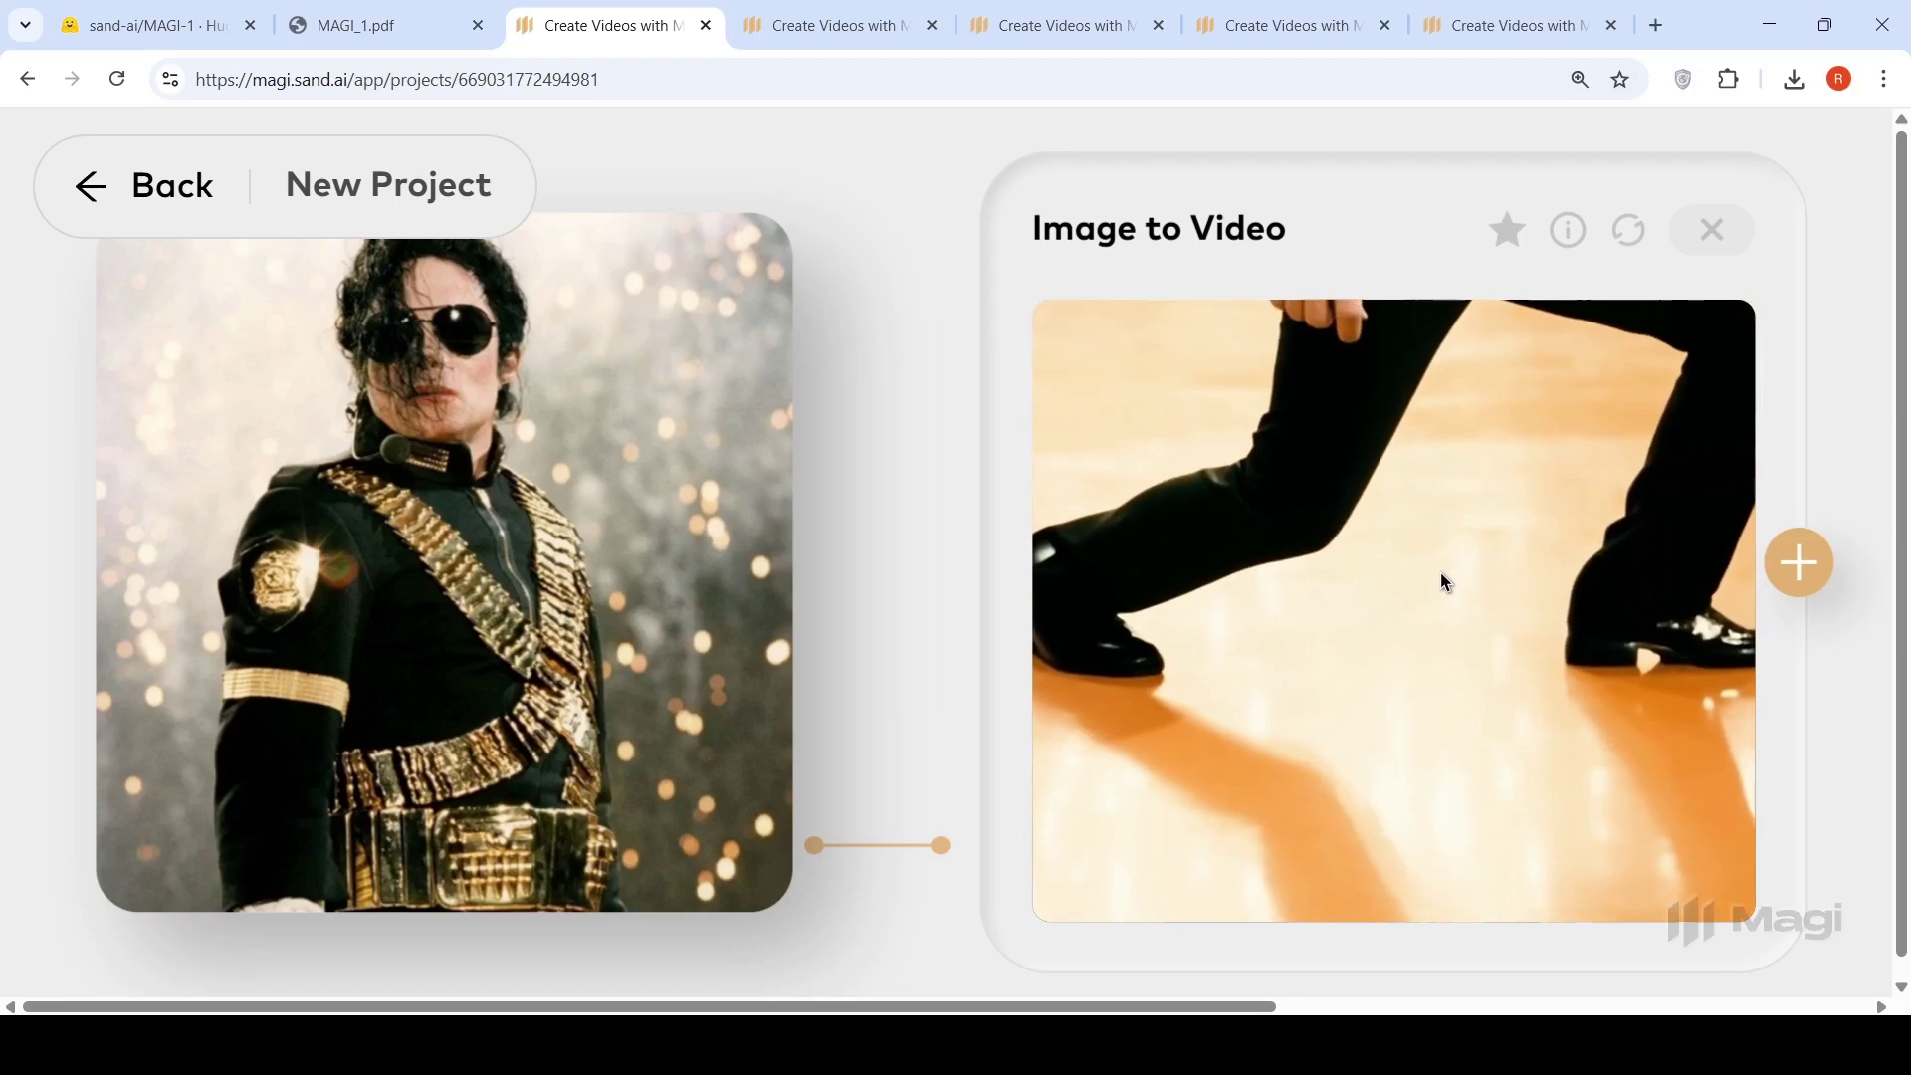
Step: In the other moonwalk tab, open the video's full details view and scroll through it
key("ctrl+Tab")
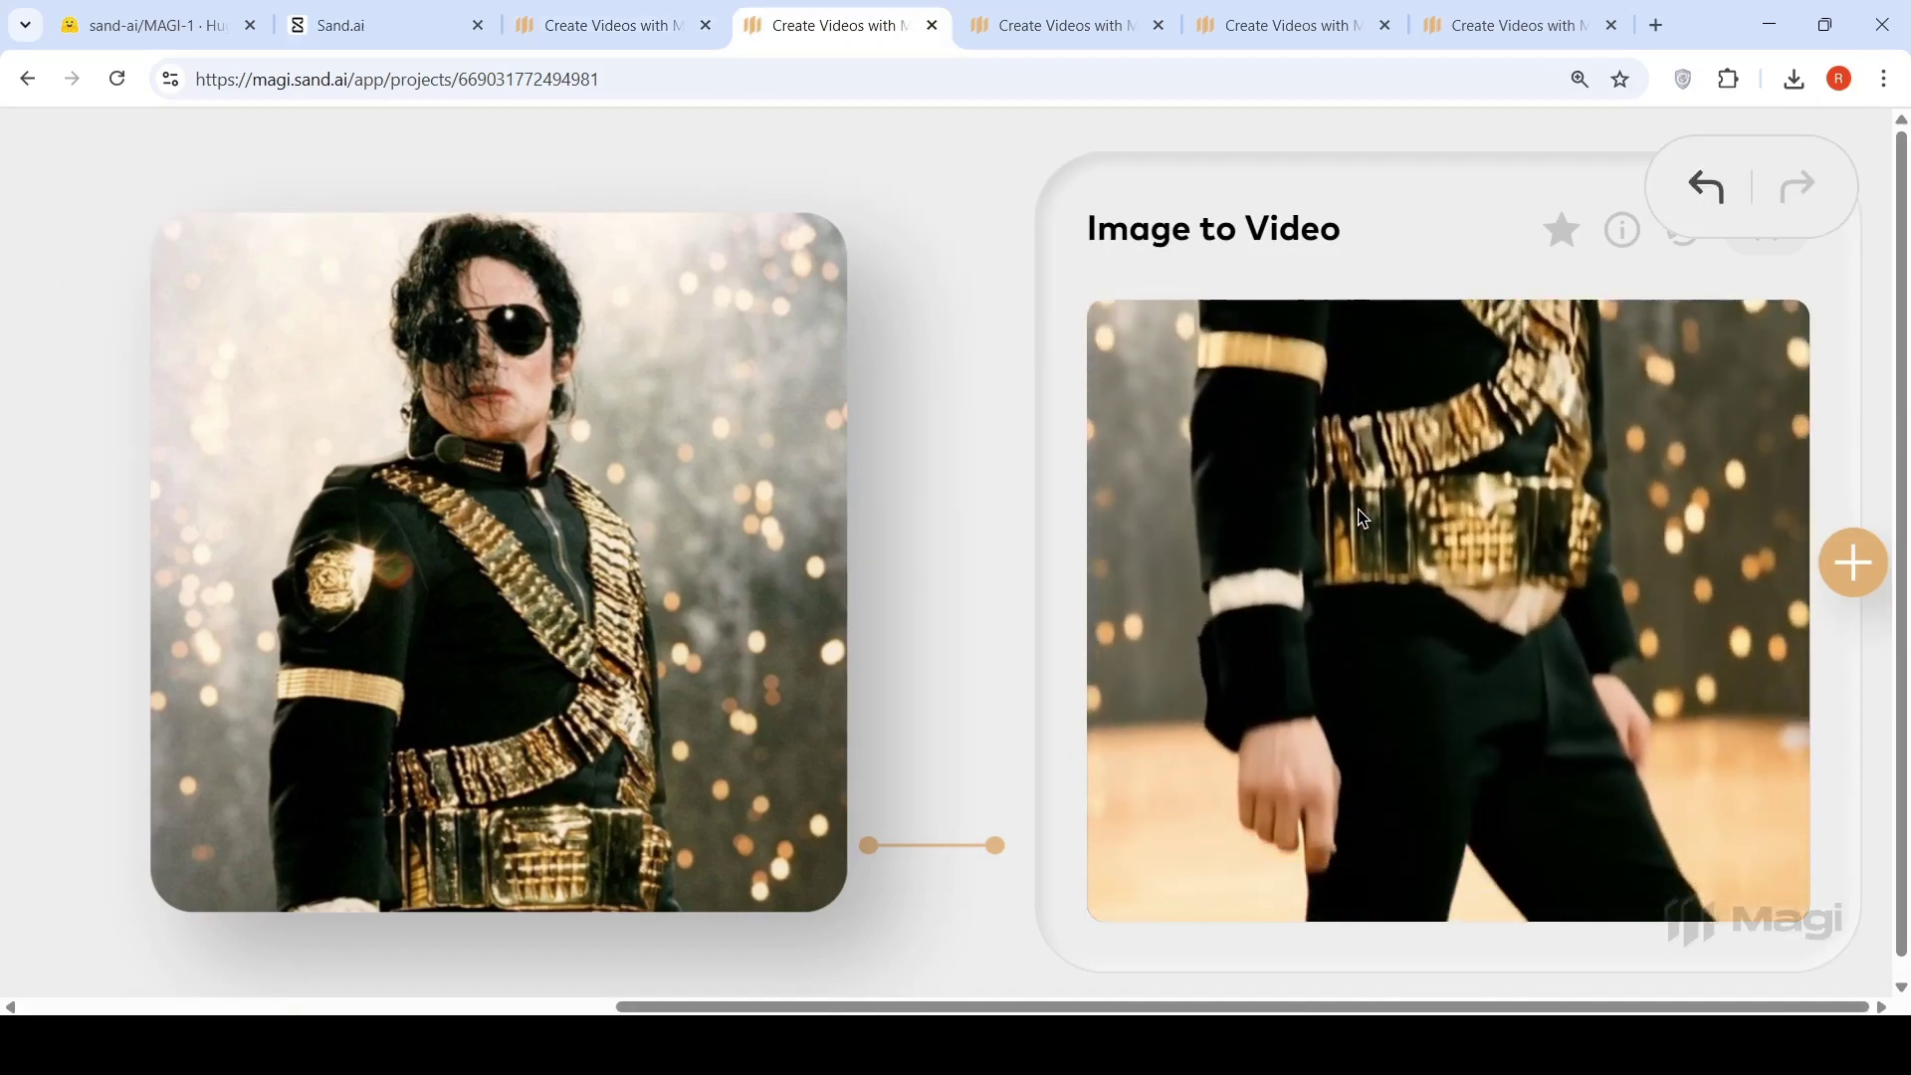
left_click(1362, 518)
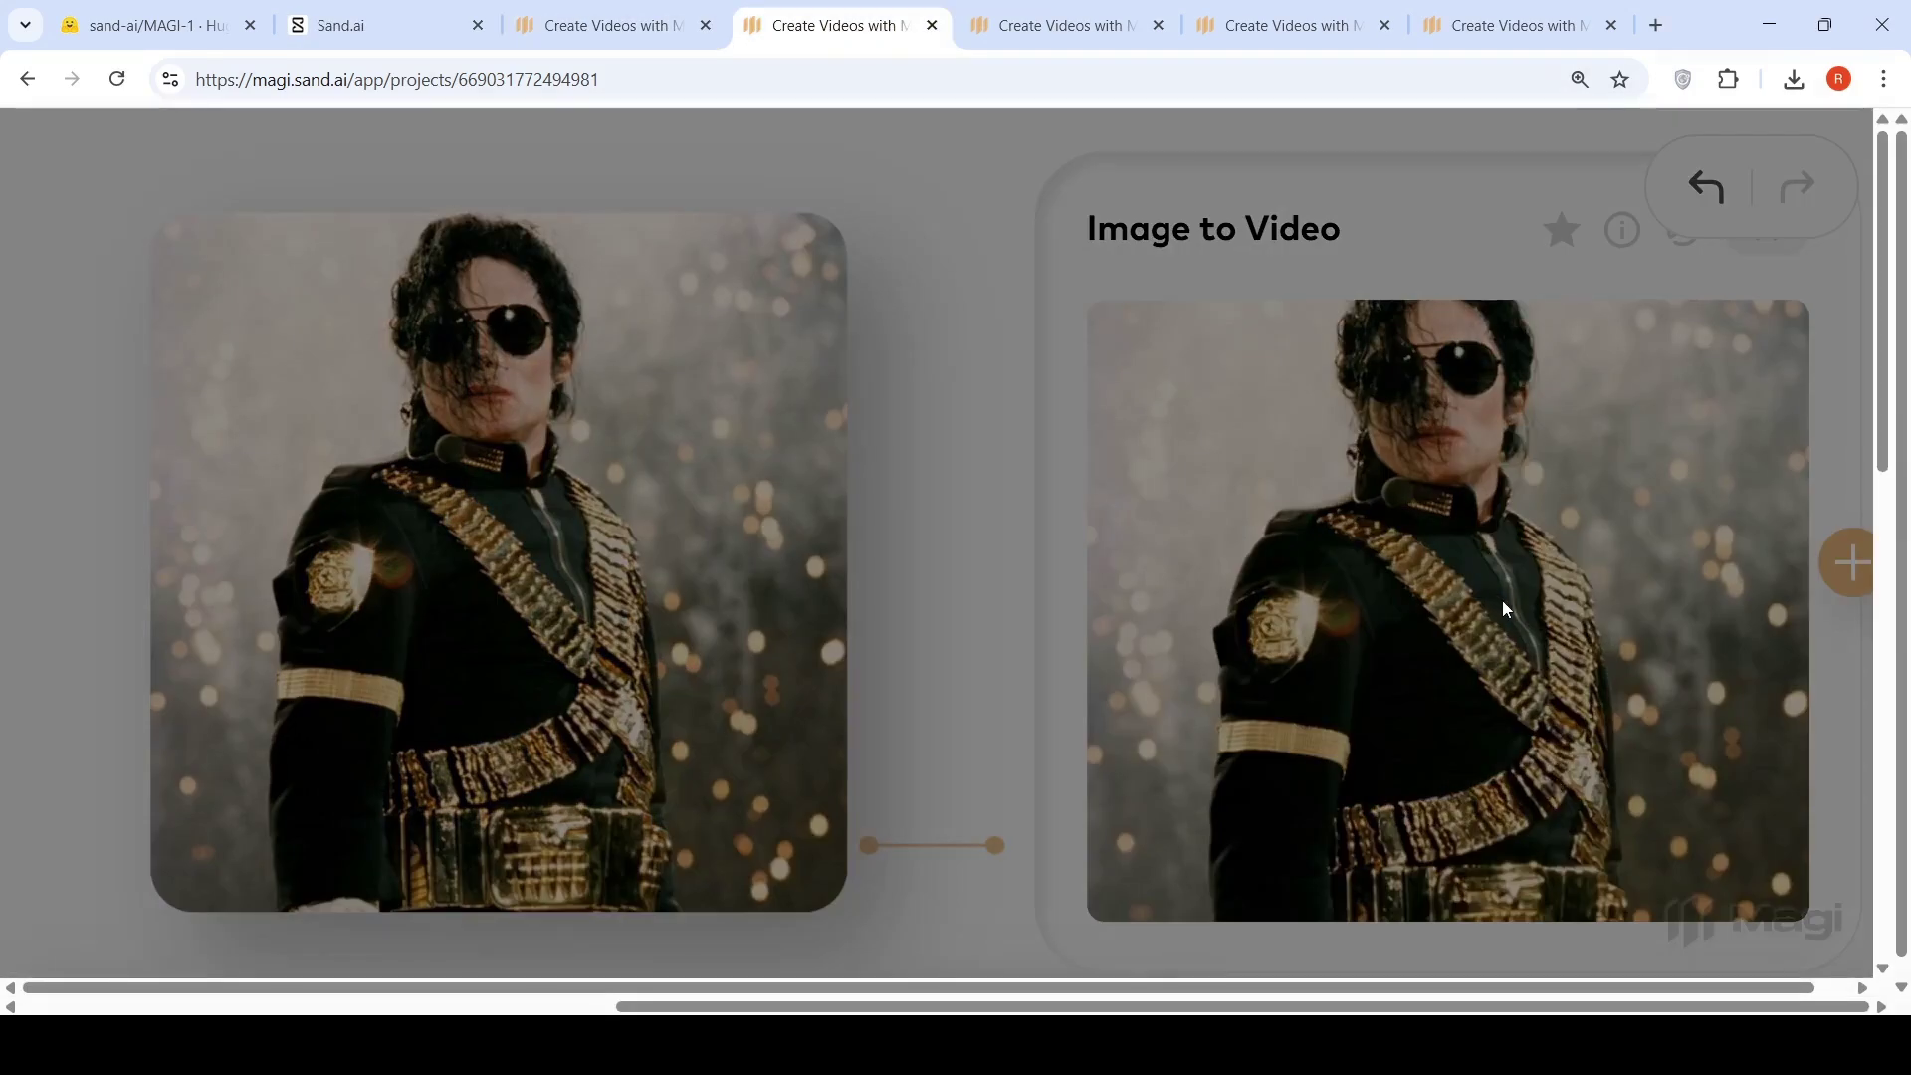
scroll(1520, 614, "down", 3)
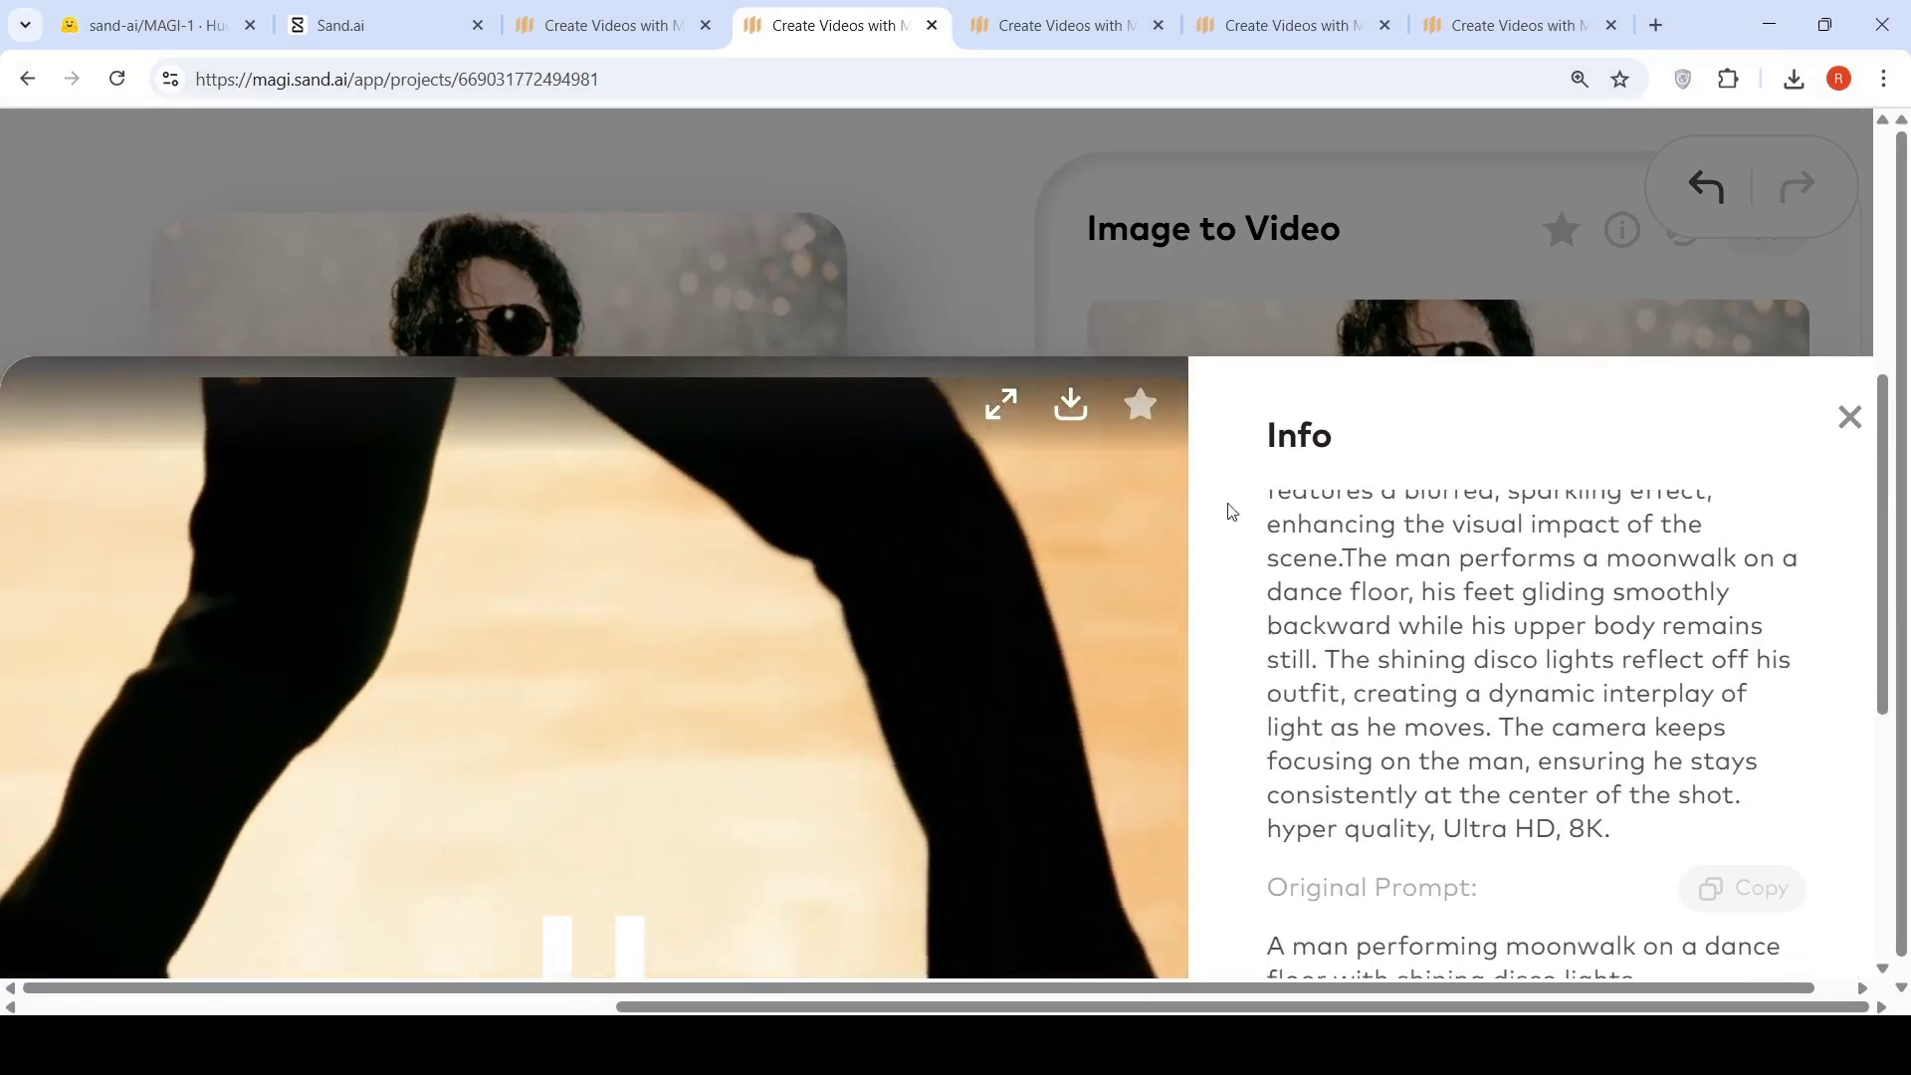
scroll(1464, 502, "down", 1)
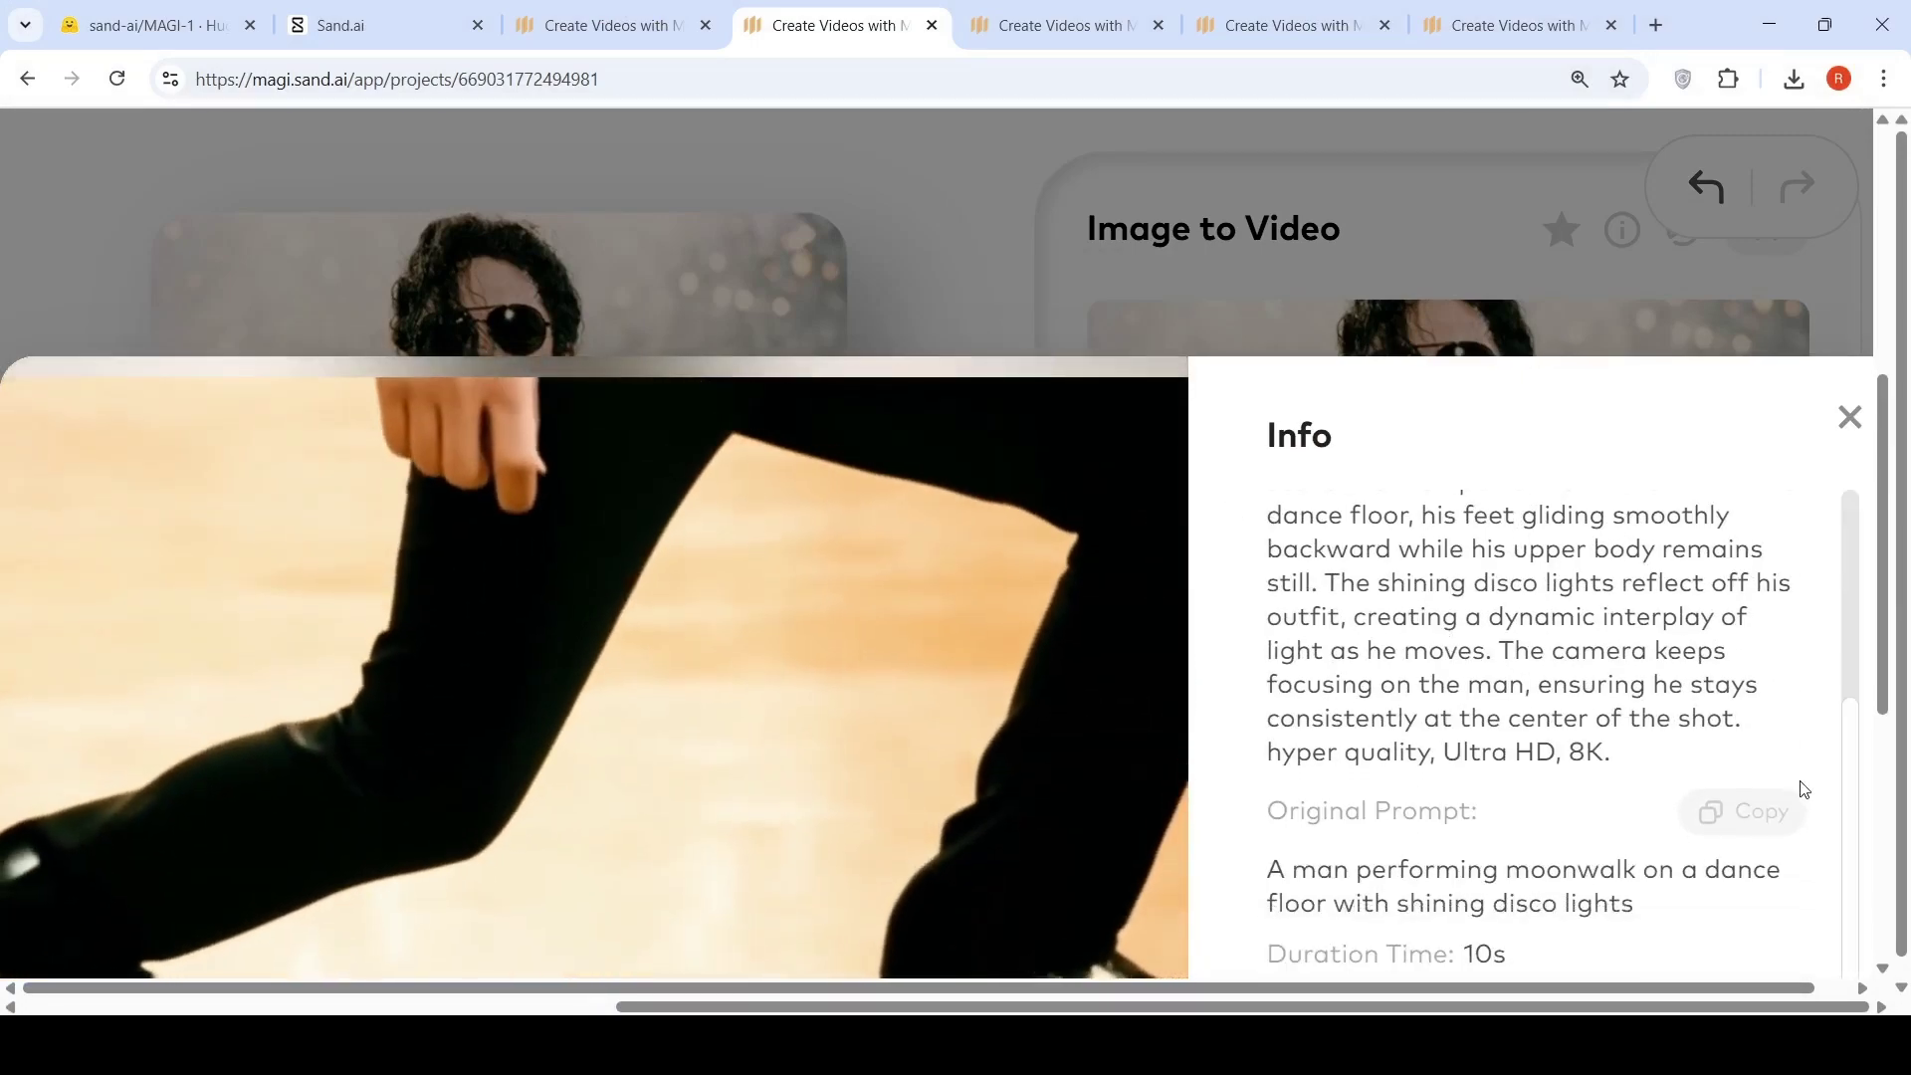
scroll(1802, 789, "down", 4)
scroll(1424, 832, "down", 2)
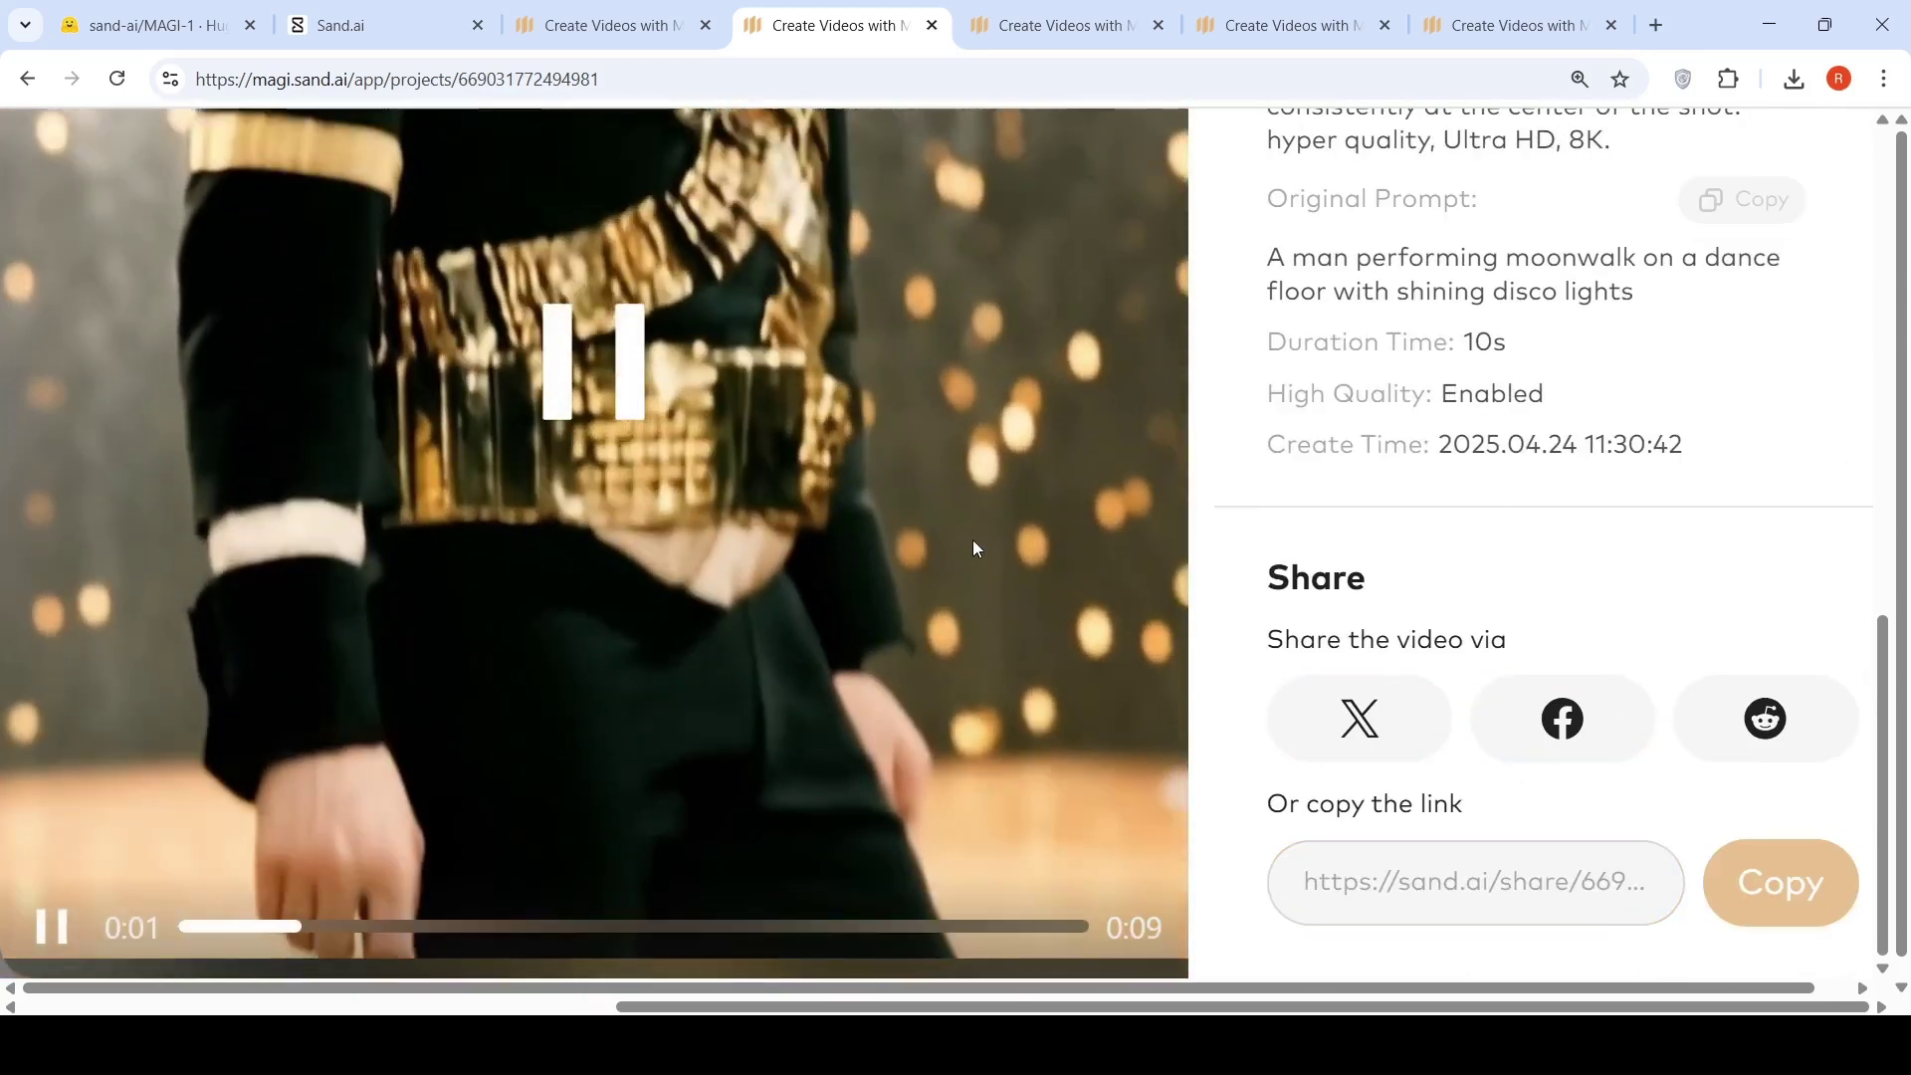
scroll(975, 541, "up", 6)
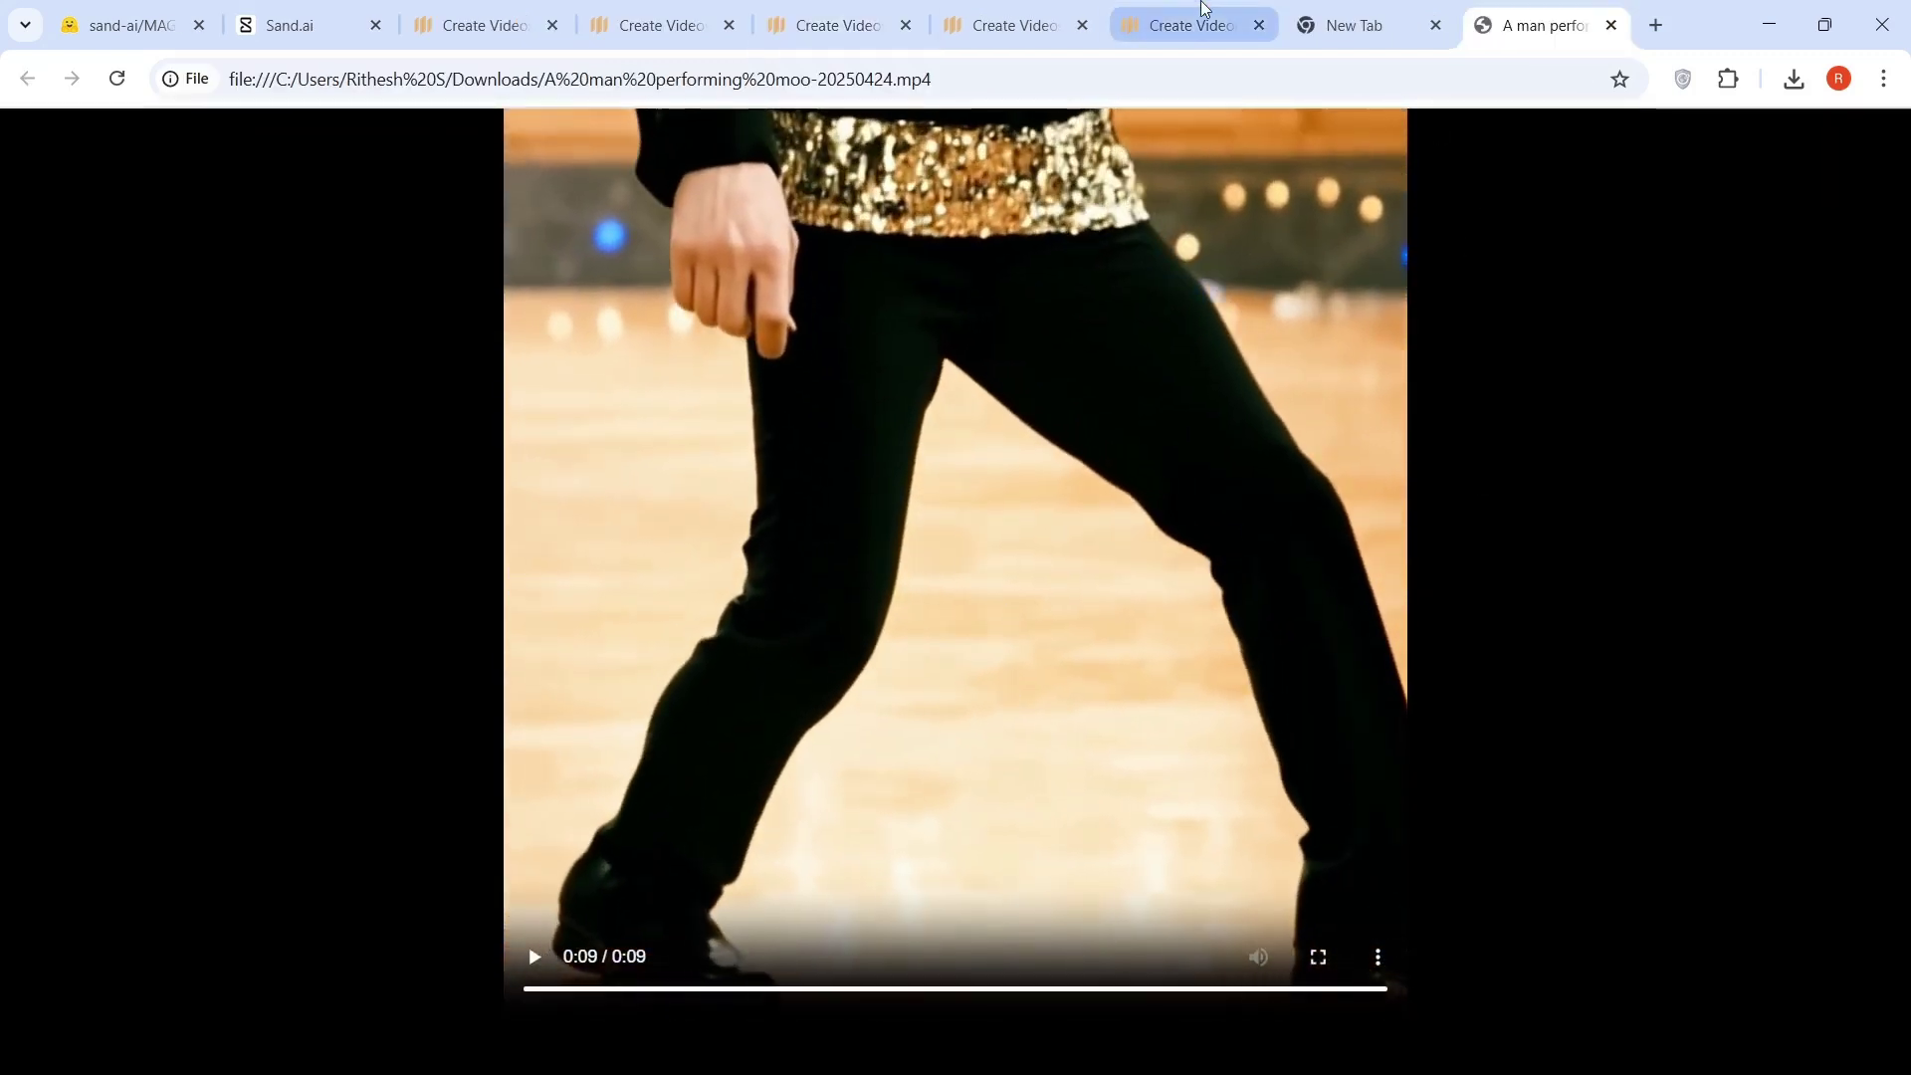
Step: Glance at the Tom and Jerry, man-with-book and tai chi projects, then return to moonwalk
left_click(1200, 12)
left_click(1025, 30)
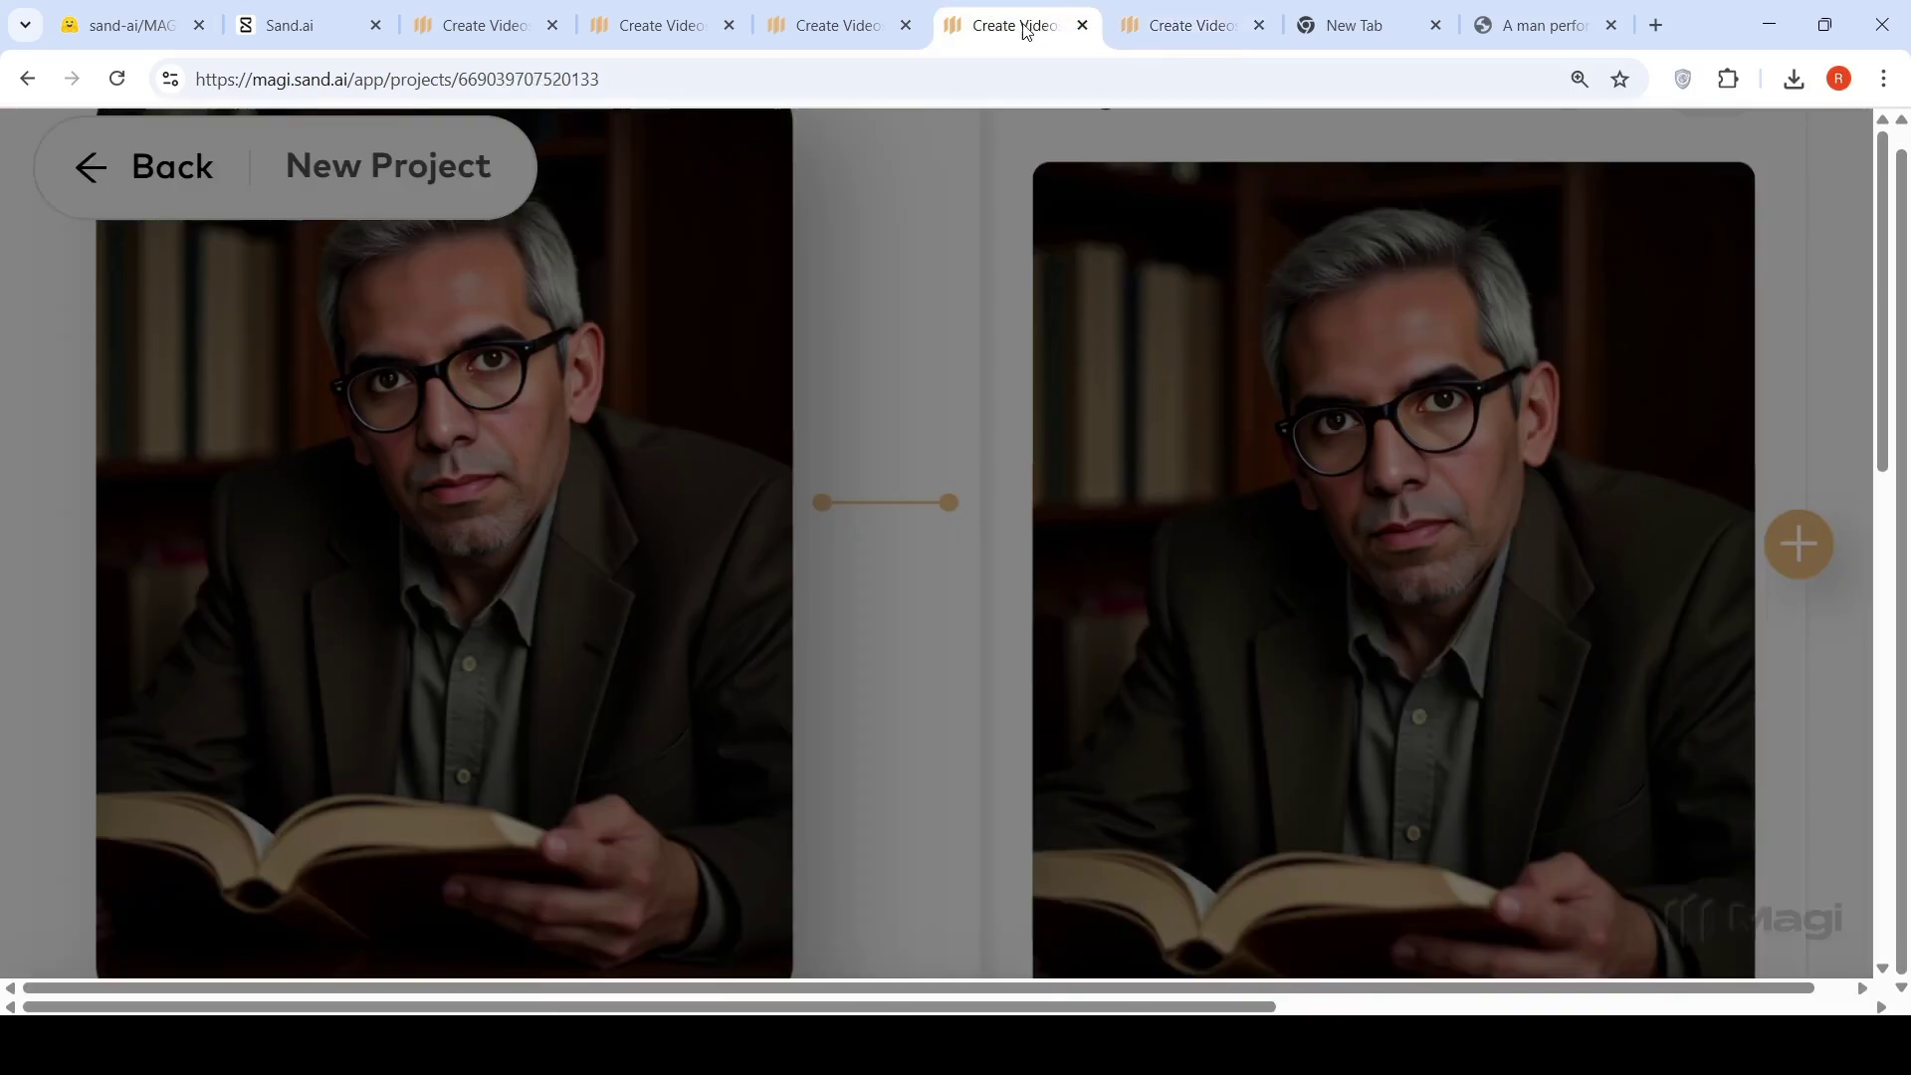
left_click(846, 28)
left_click(677, 26)
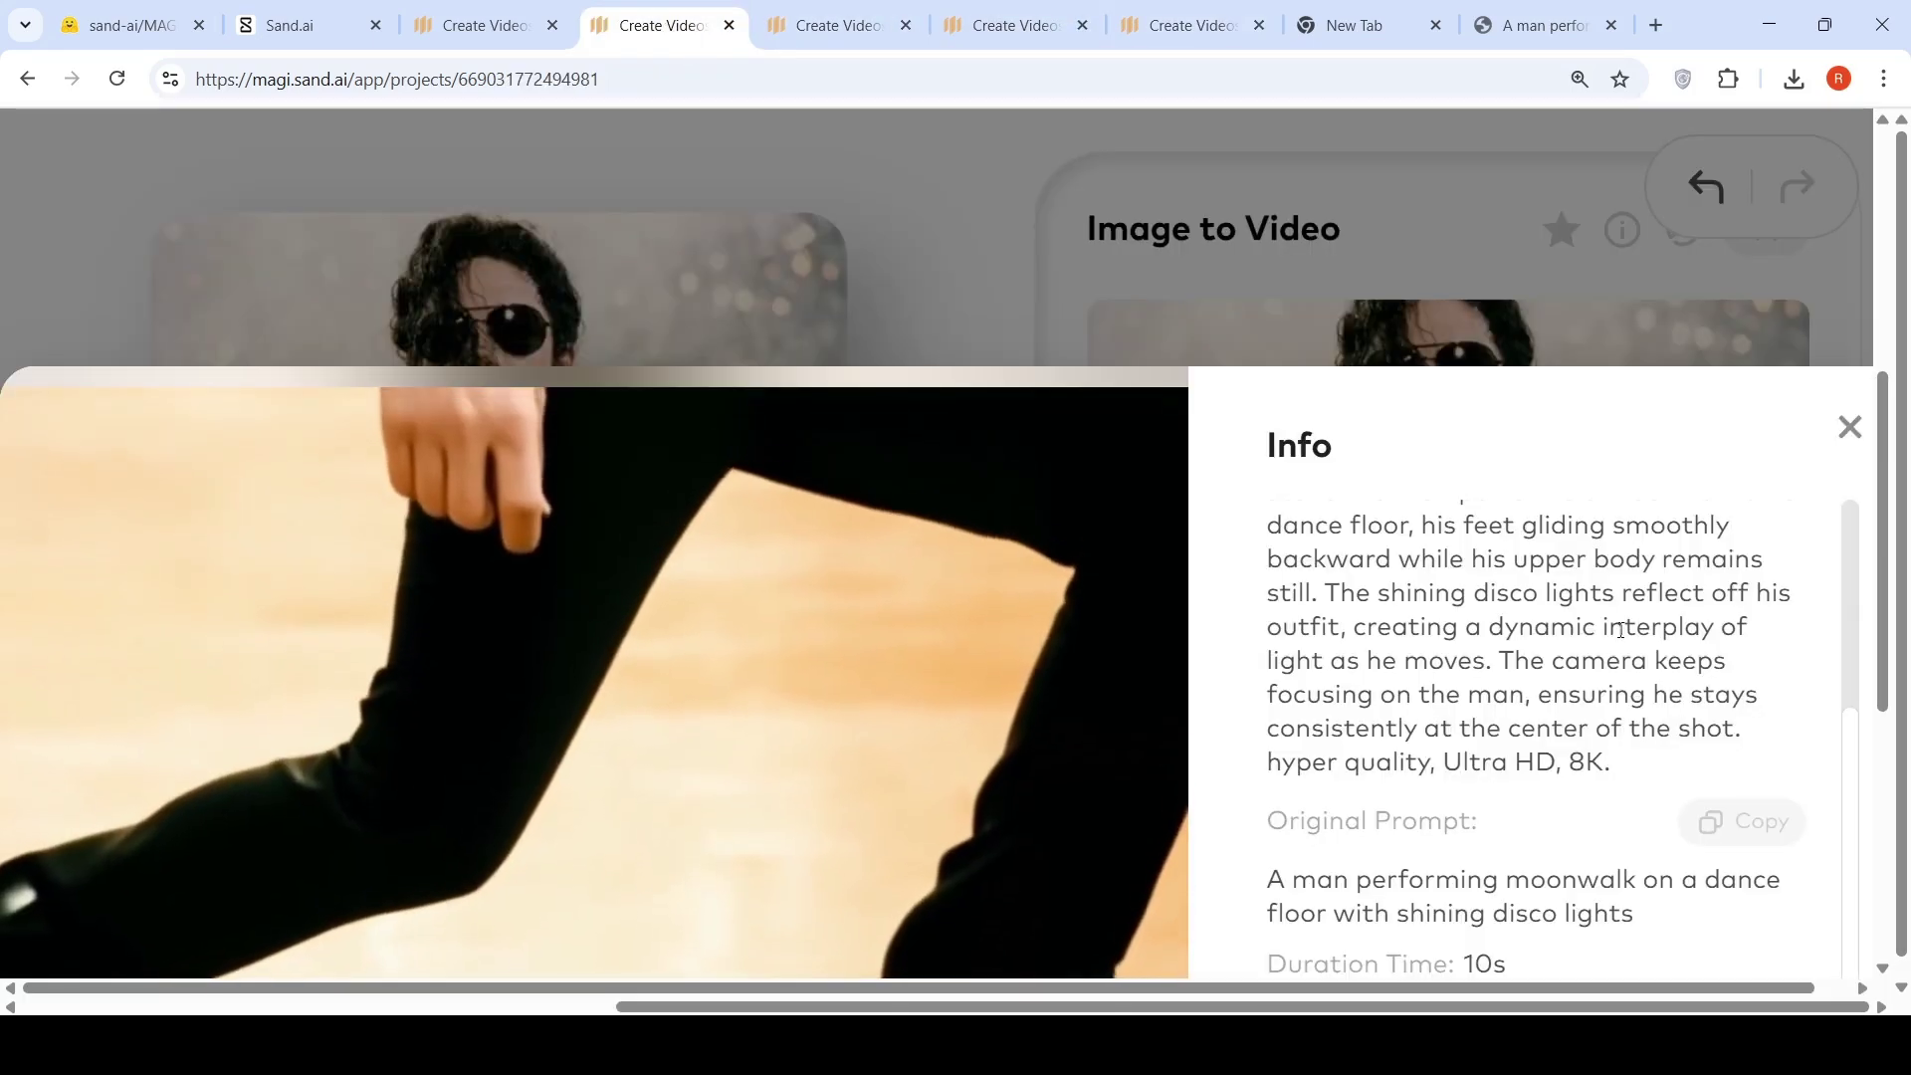
Step: Close the moonwalk details view and replay the downloaded MP4 from the start
left_click(1850, 426)
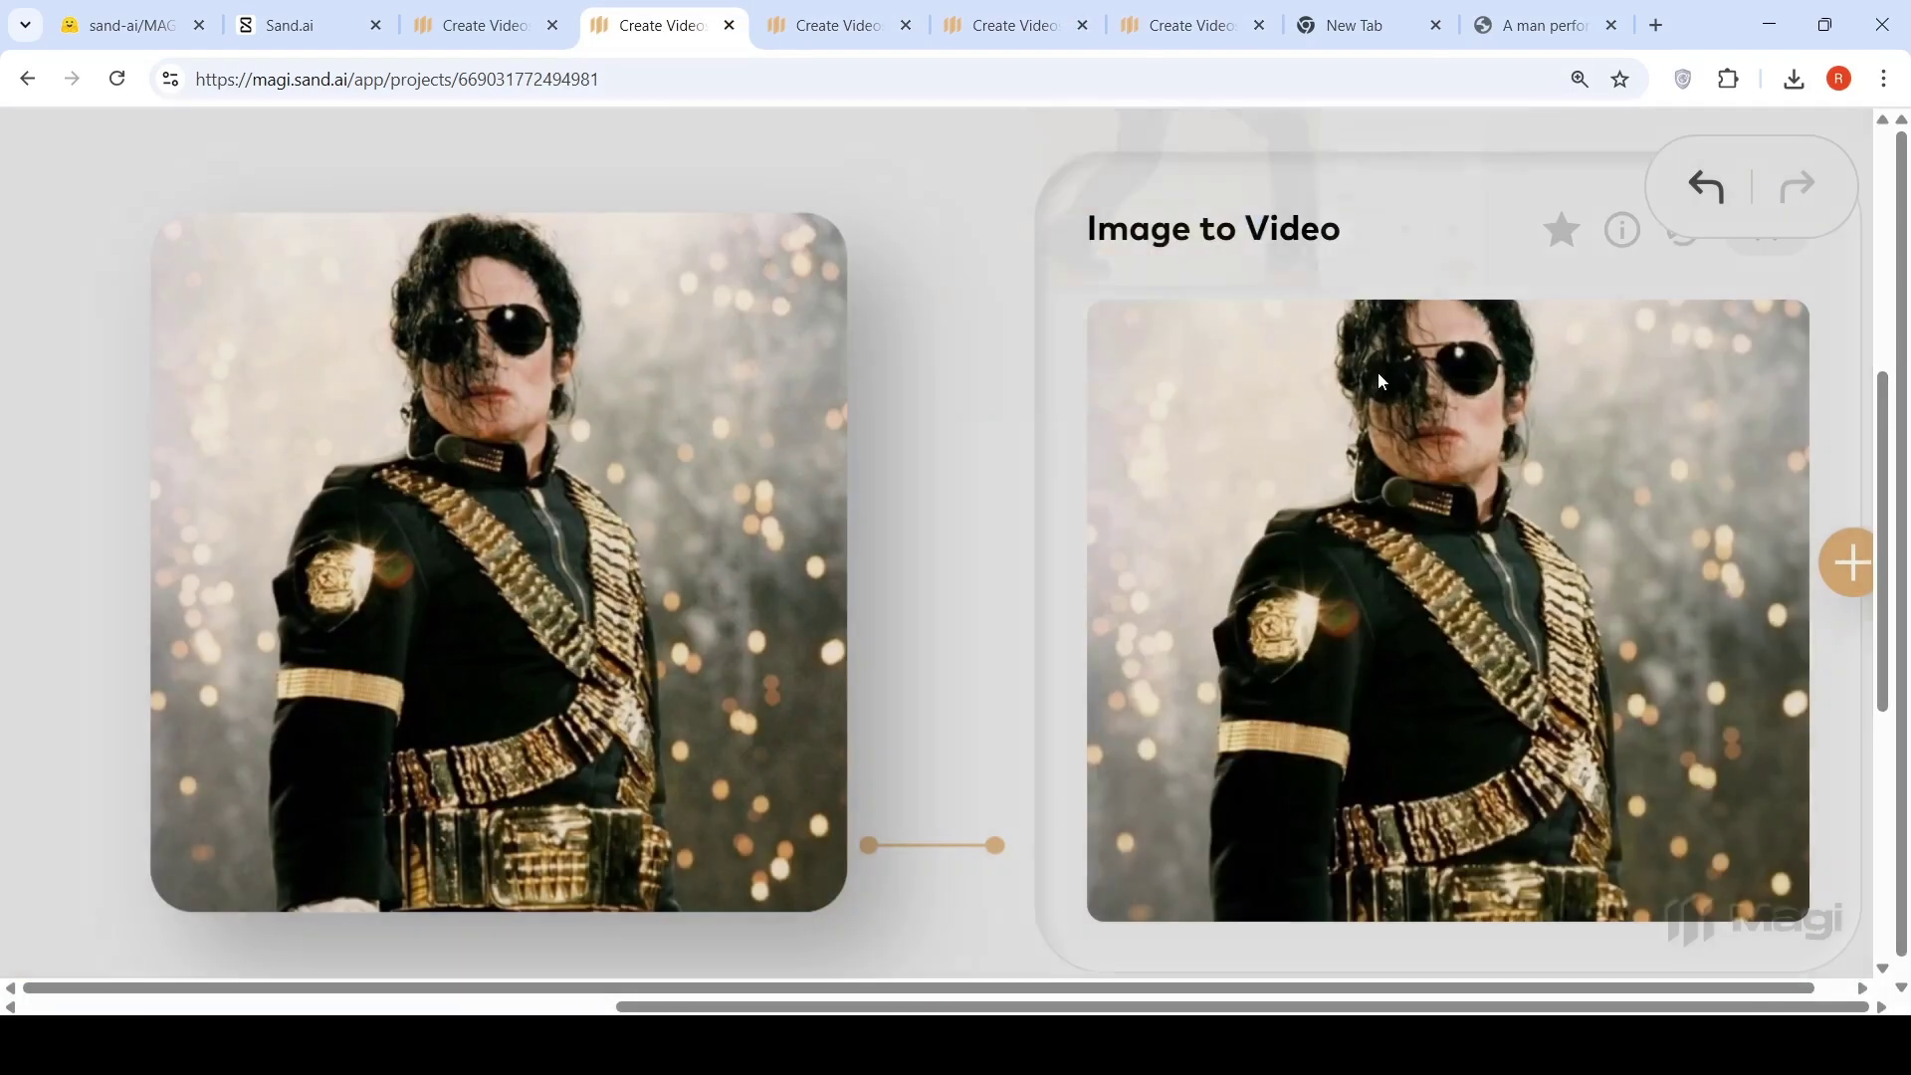
left_click(1508, 30)
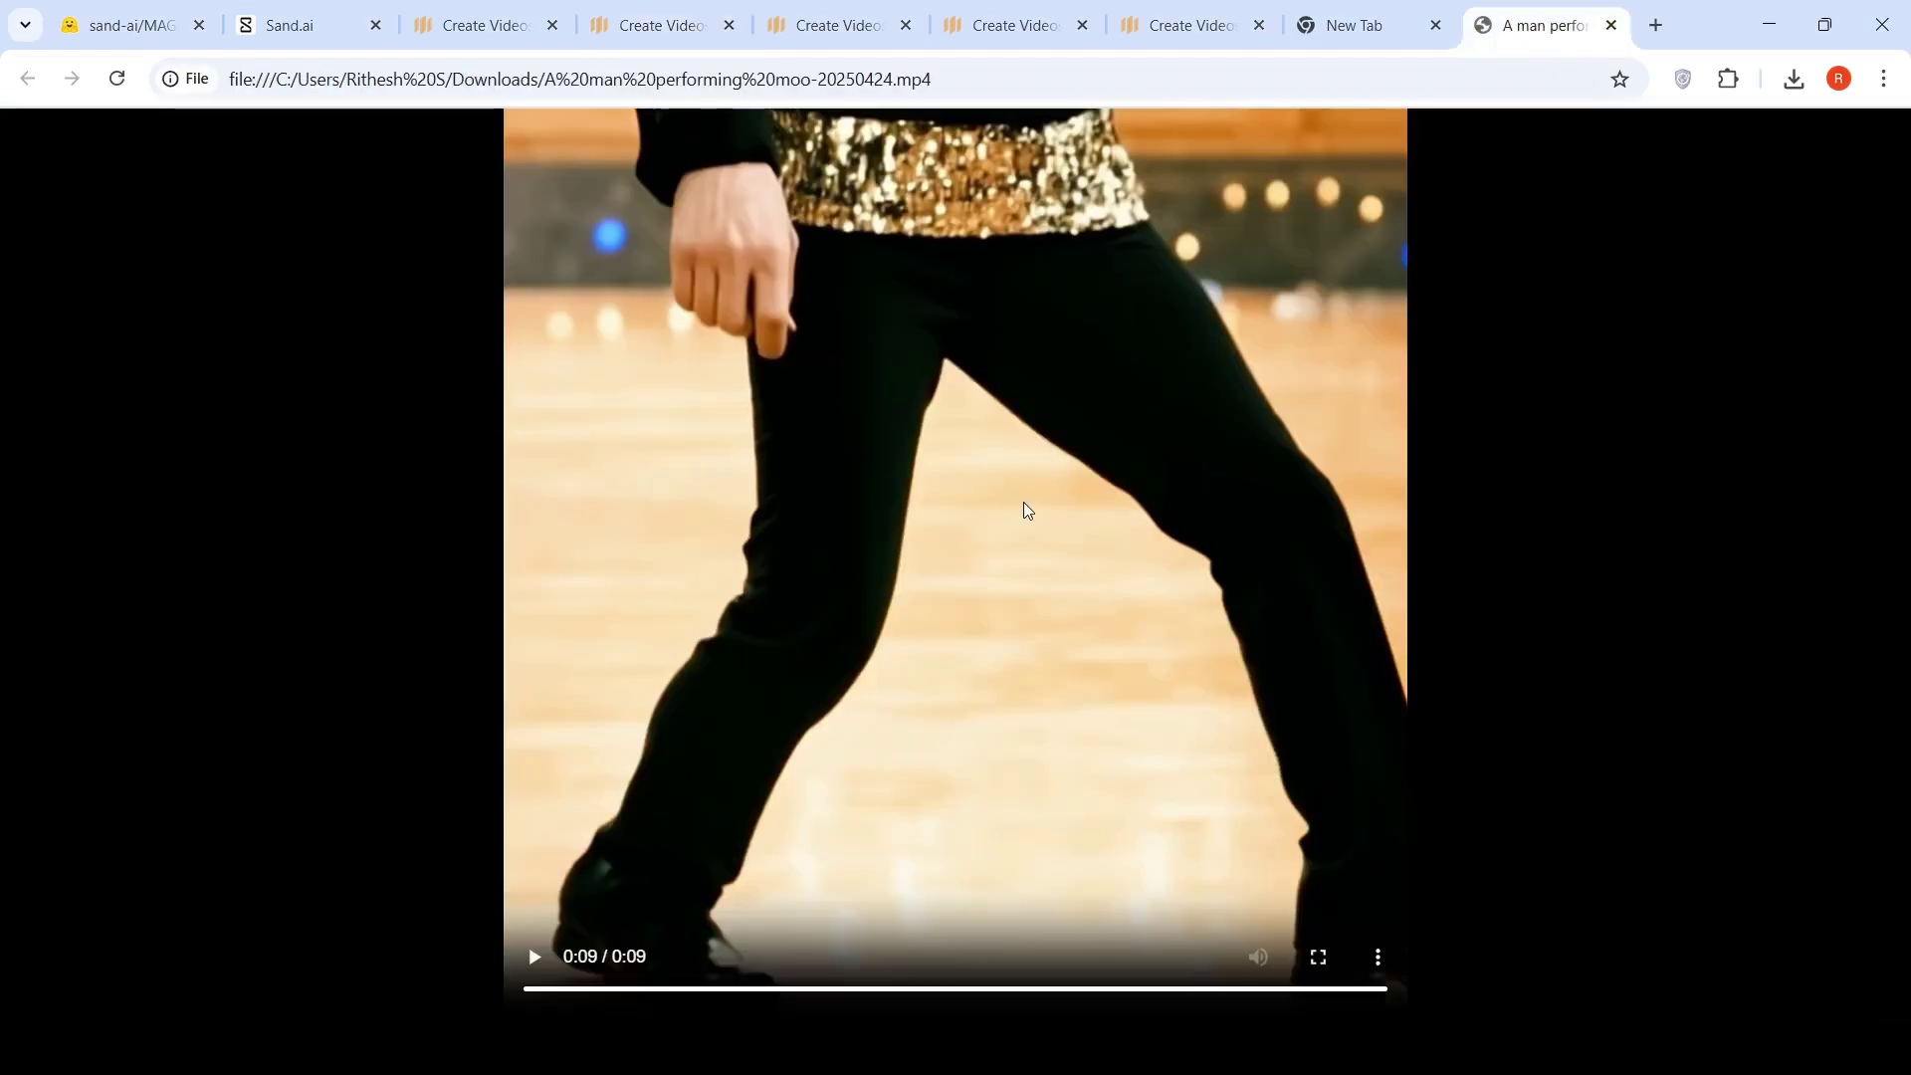
left_click(535, 957)
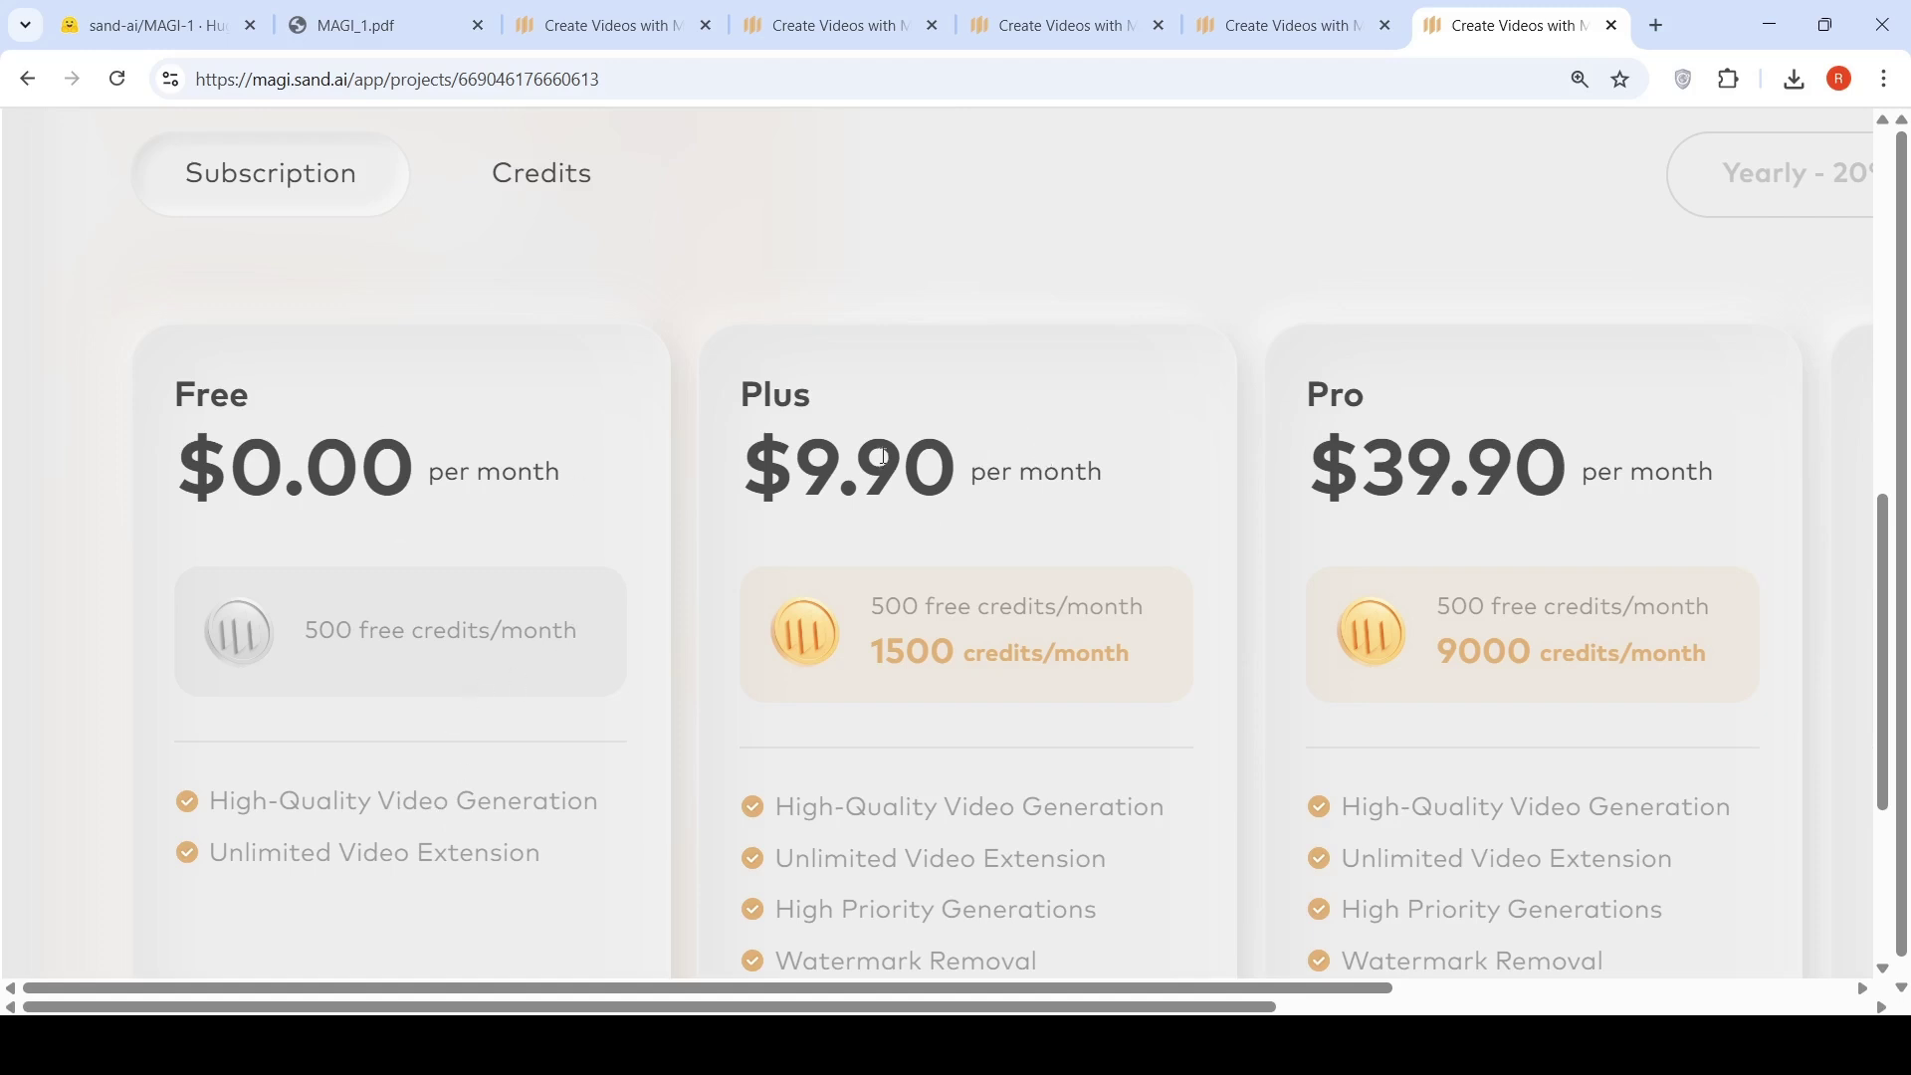
Step: Check the Credits view showing a 70-credit balance, then go back
left_click(975, 676)
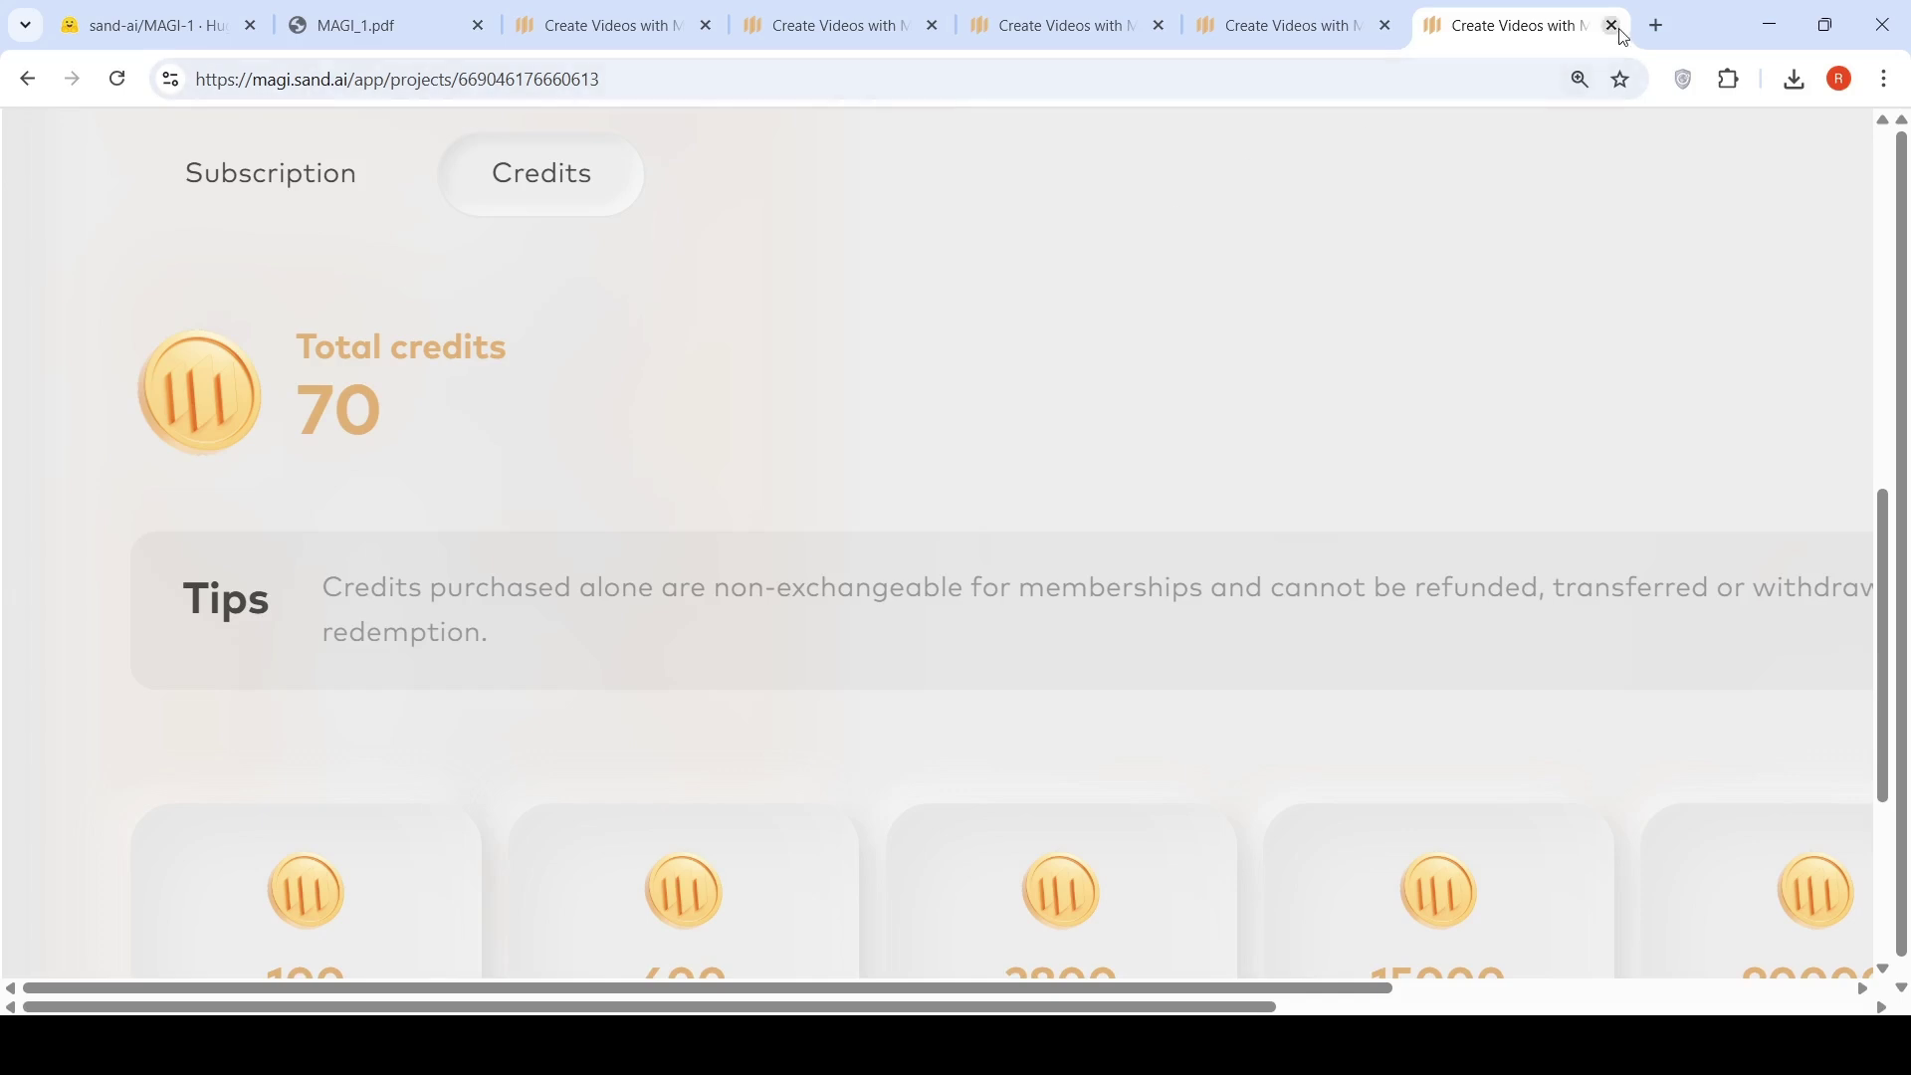
left_click(45, 85)
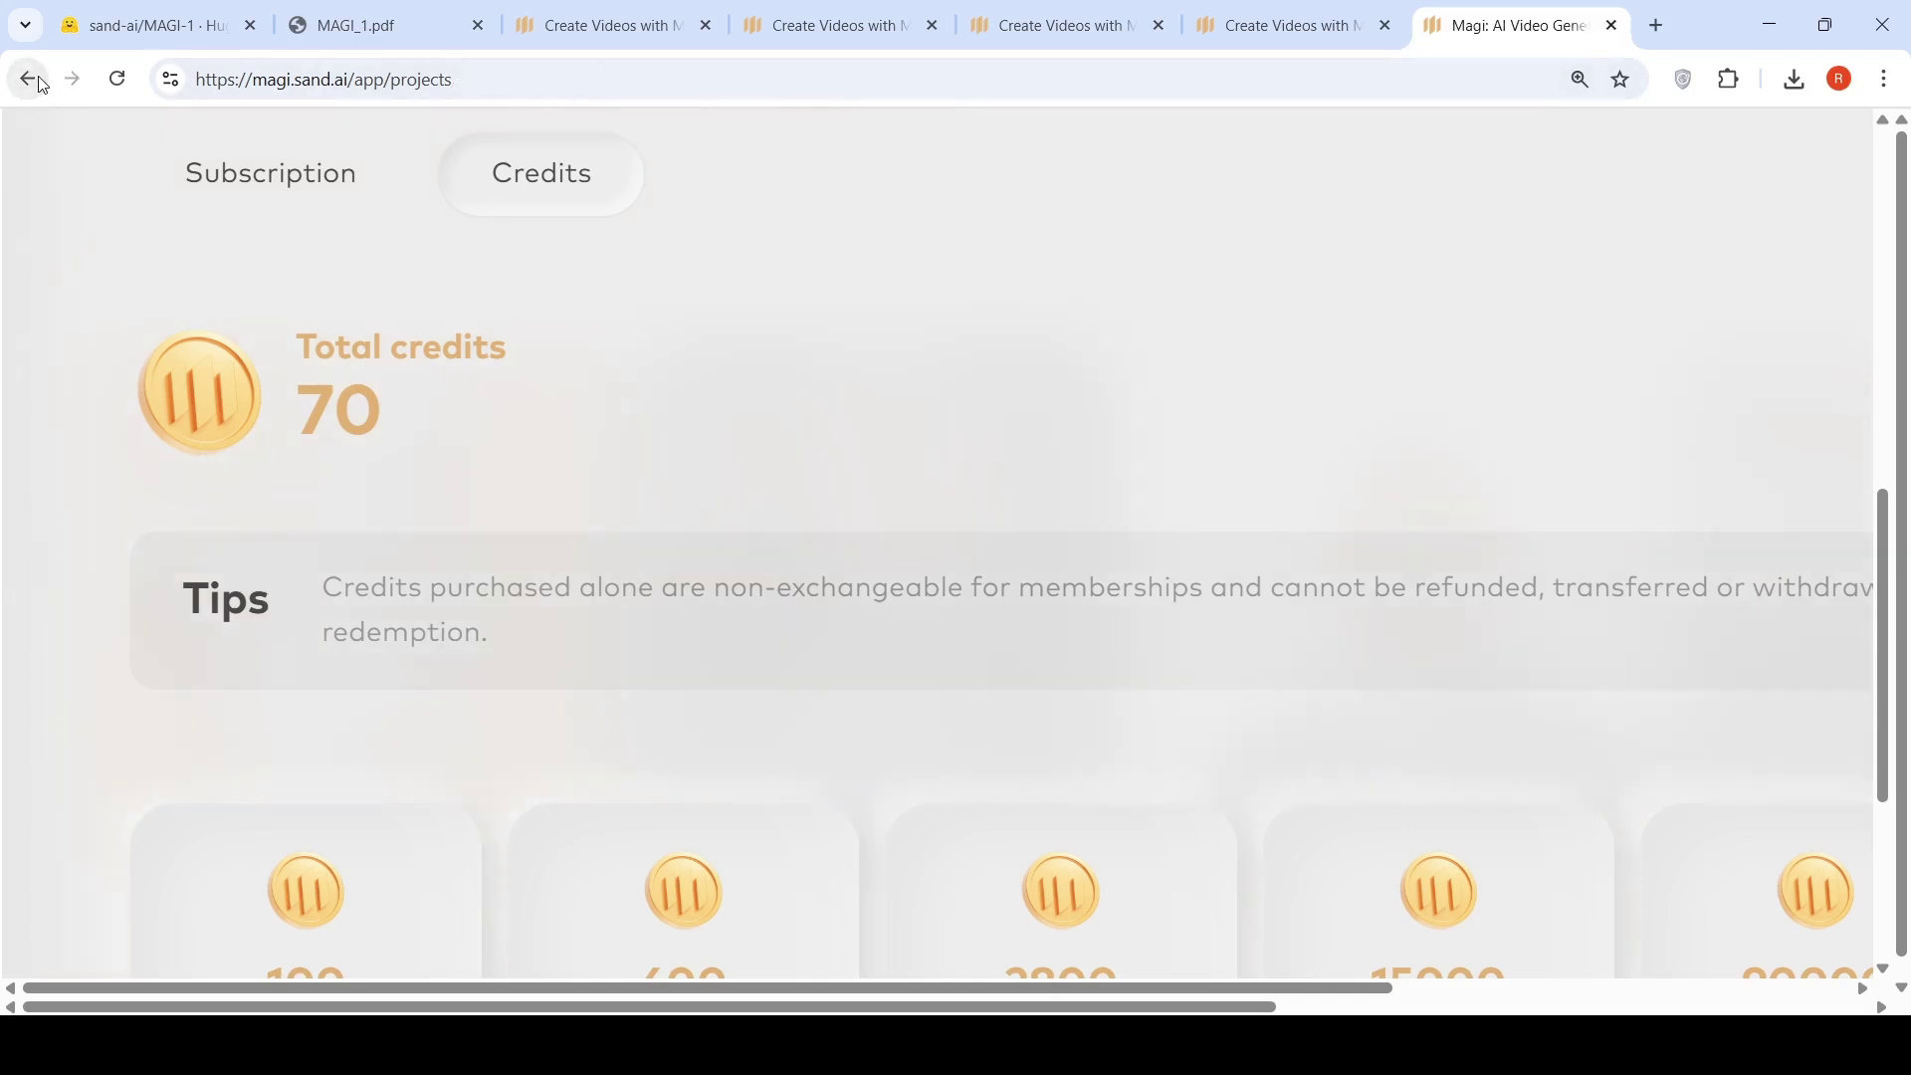
Step: Generate a 5s Tom and Jerry clip with 'Tom and Jerry perform a merry dance' for 50 credits
left_click(27, 79)
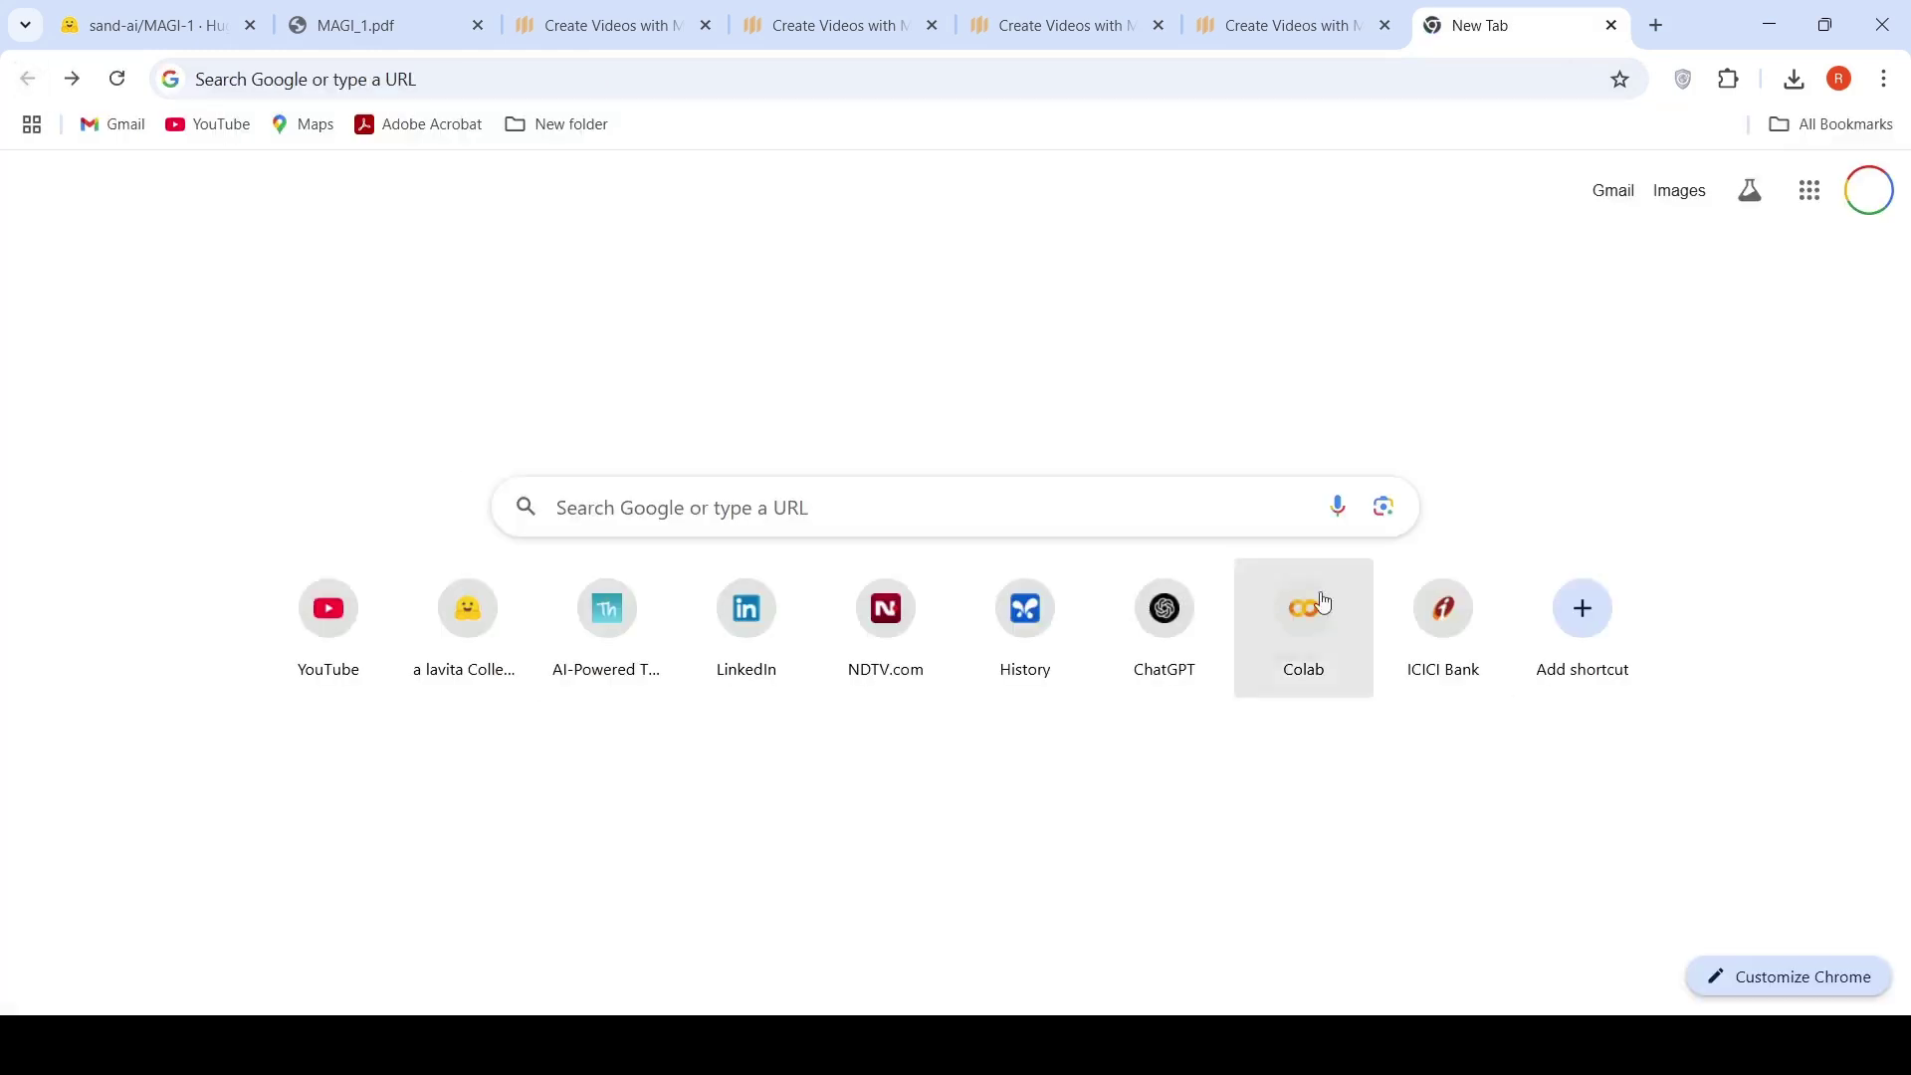
left_click(411, 79)
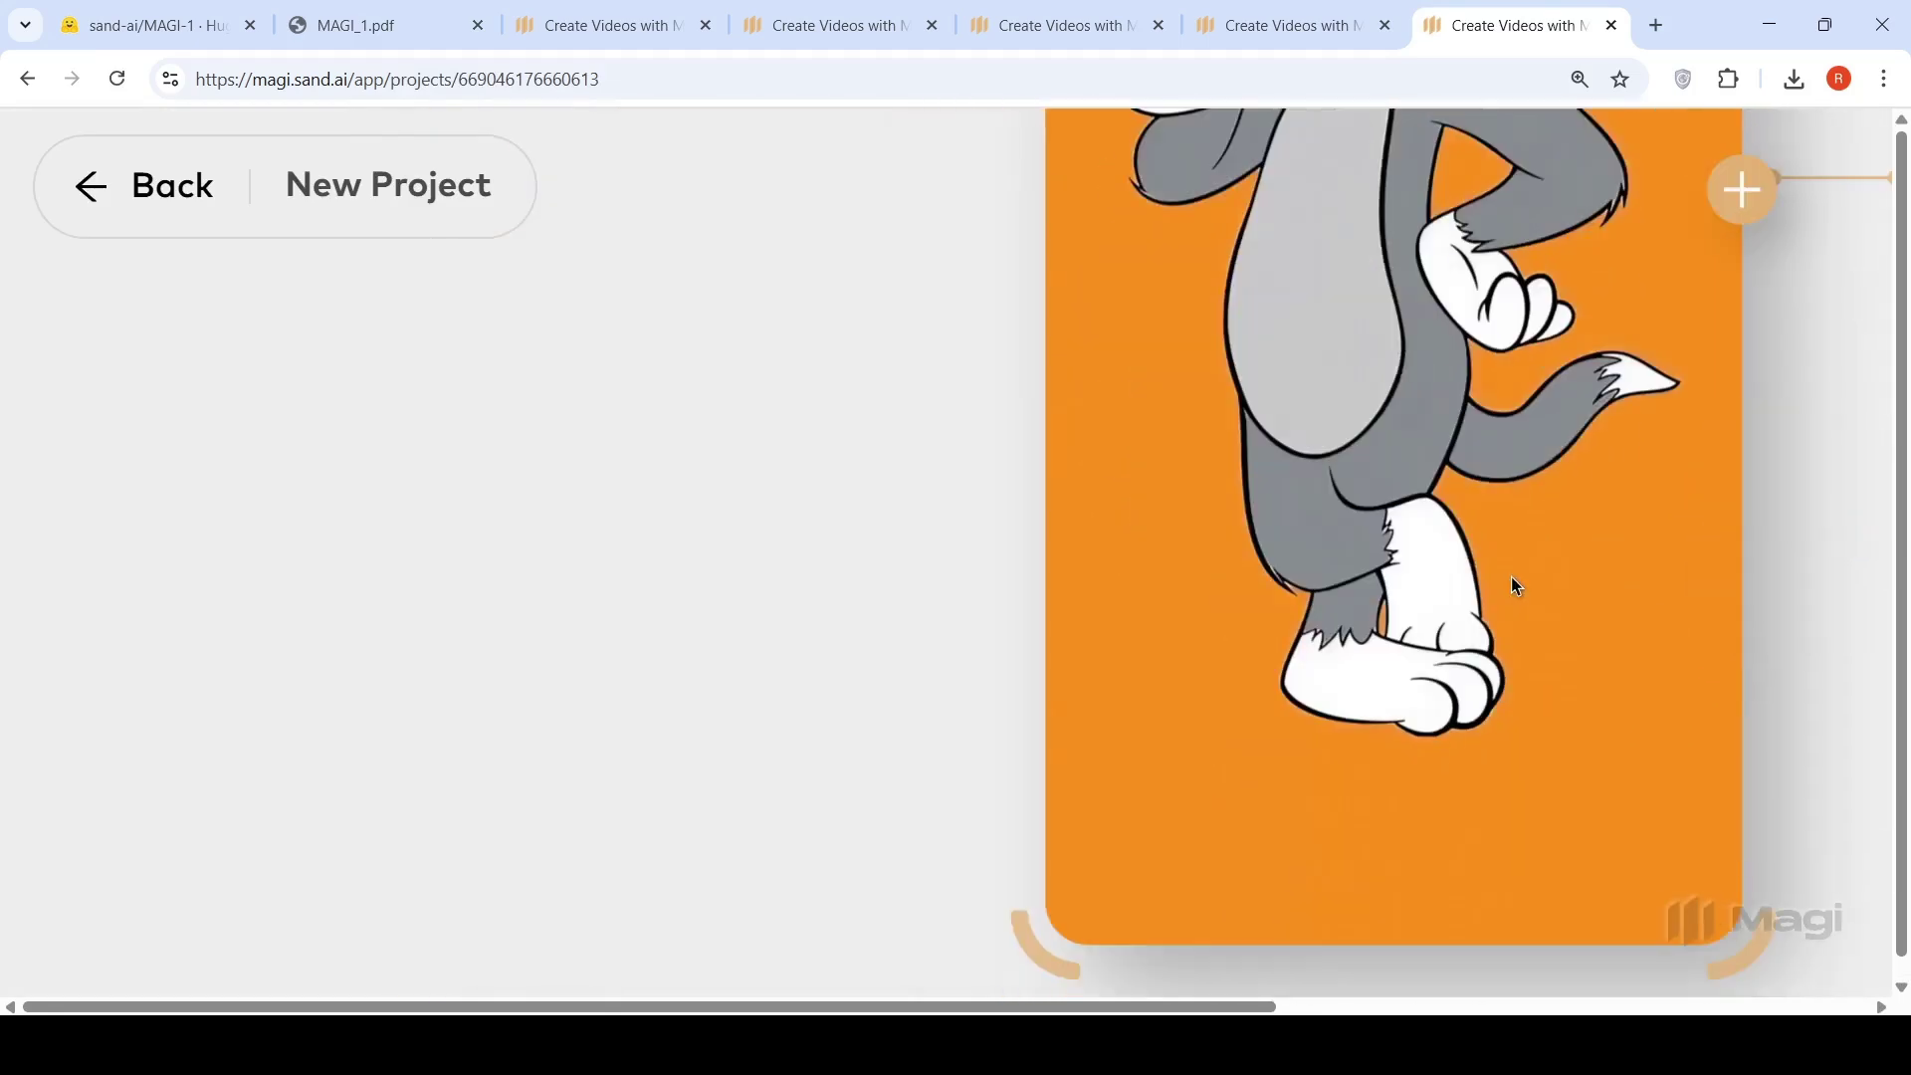
scroll(1446, 985, "right", 5)
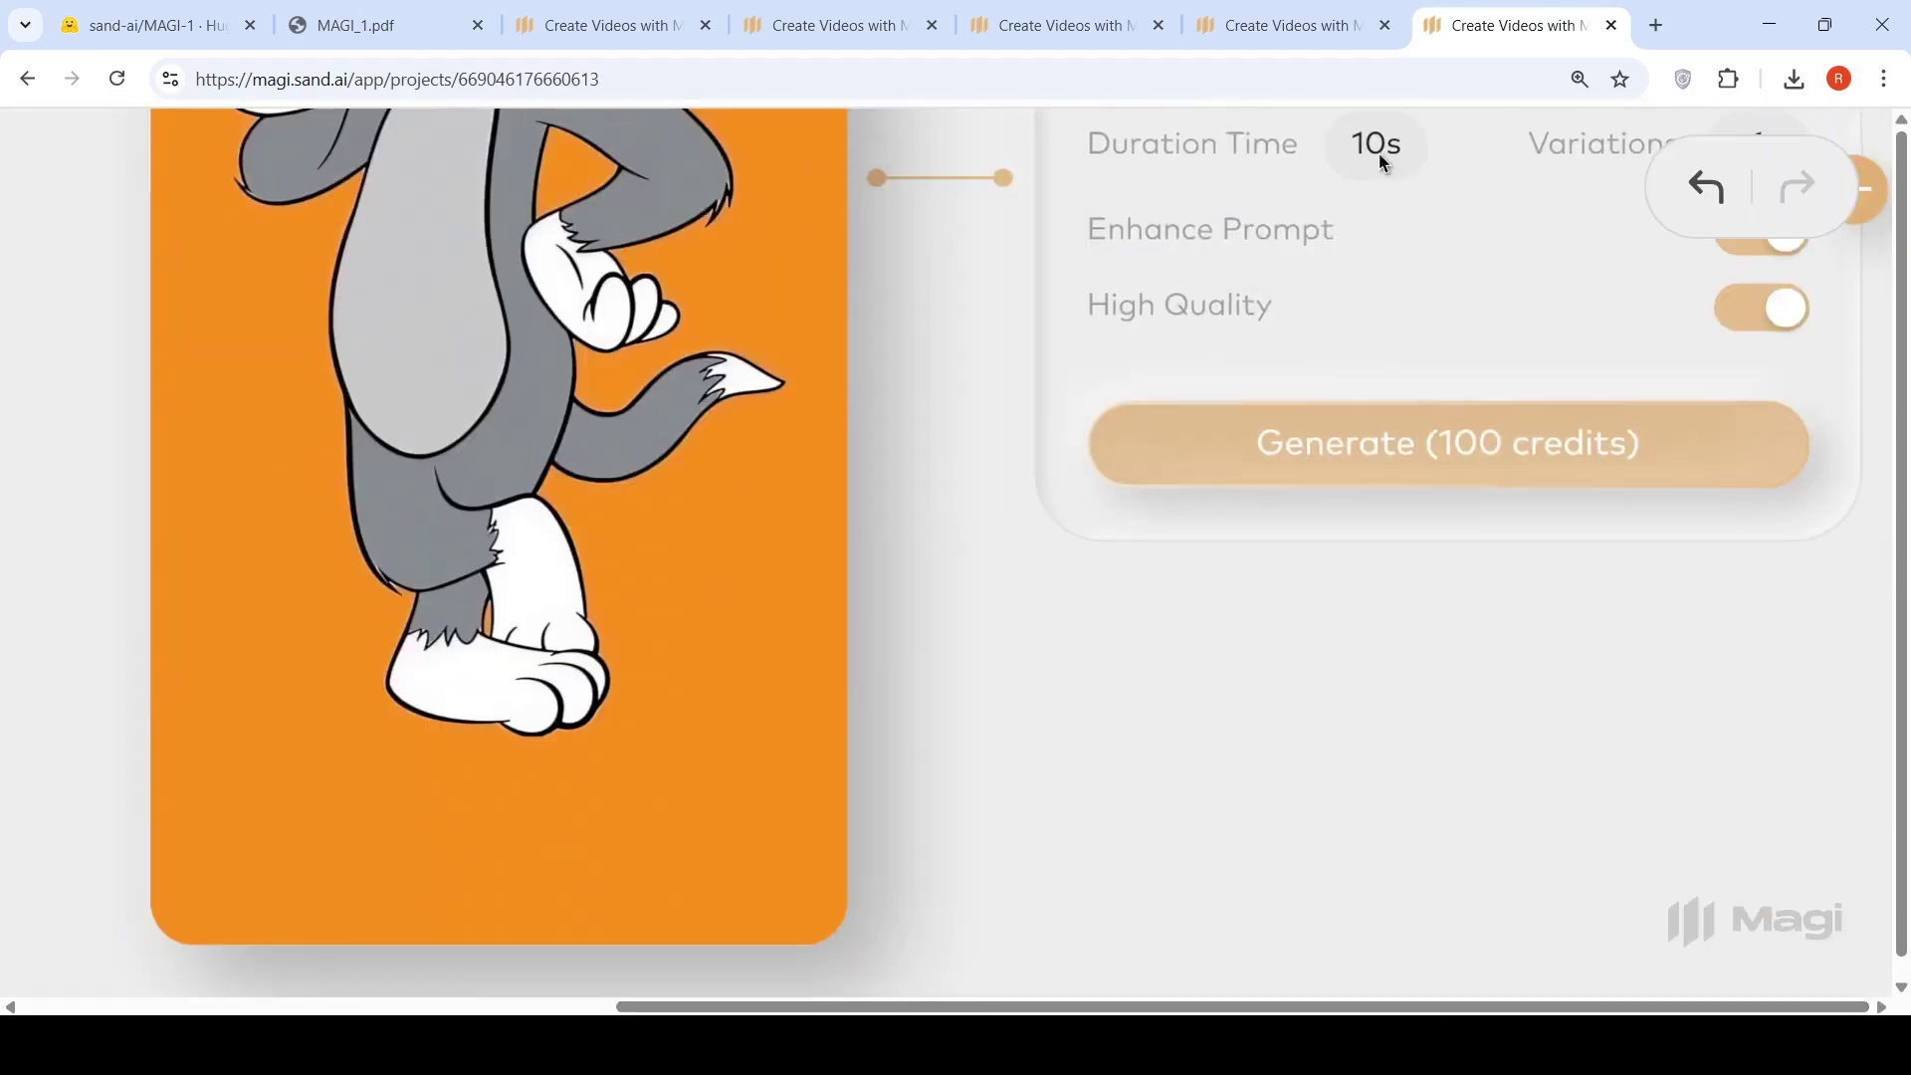
left_click_drag(1382, 137, 1354, 132)
type("5s")
scroll(1378, 498, "up", 4)
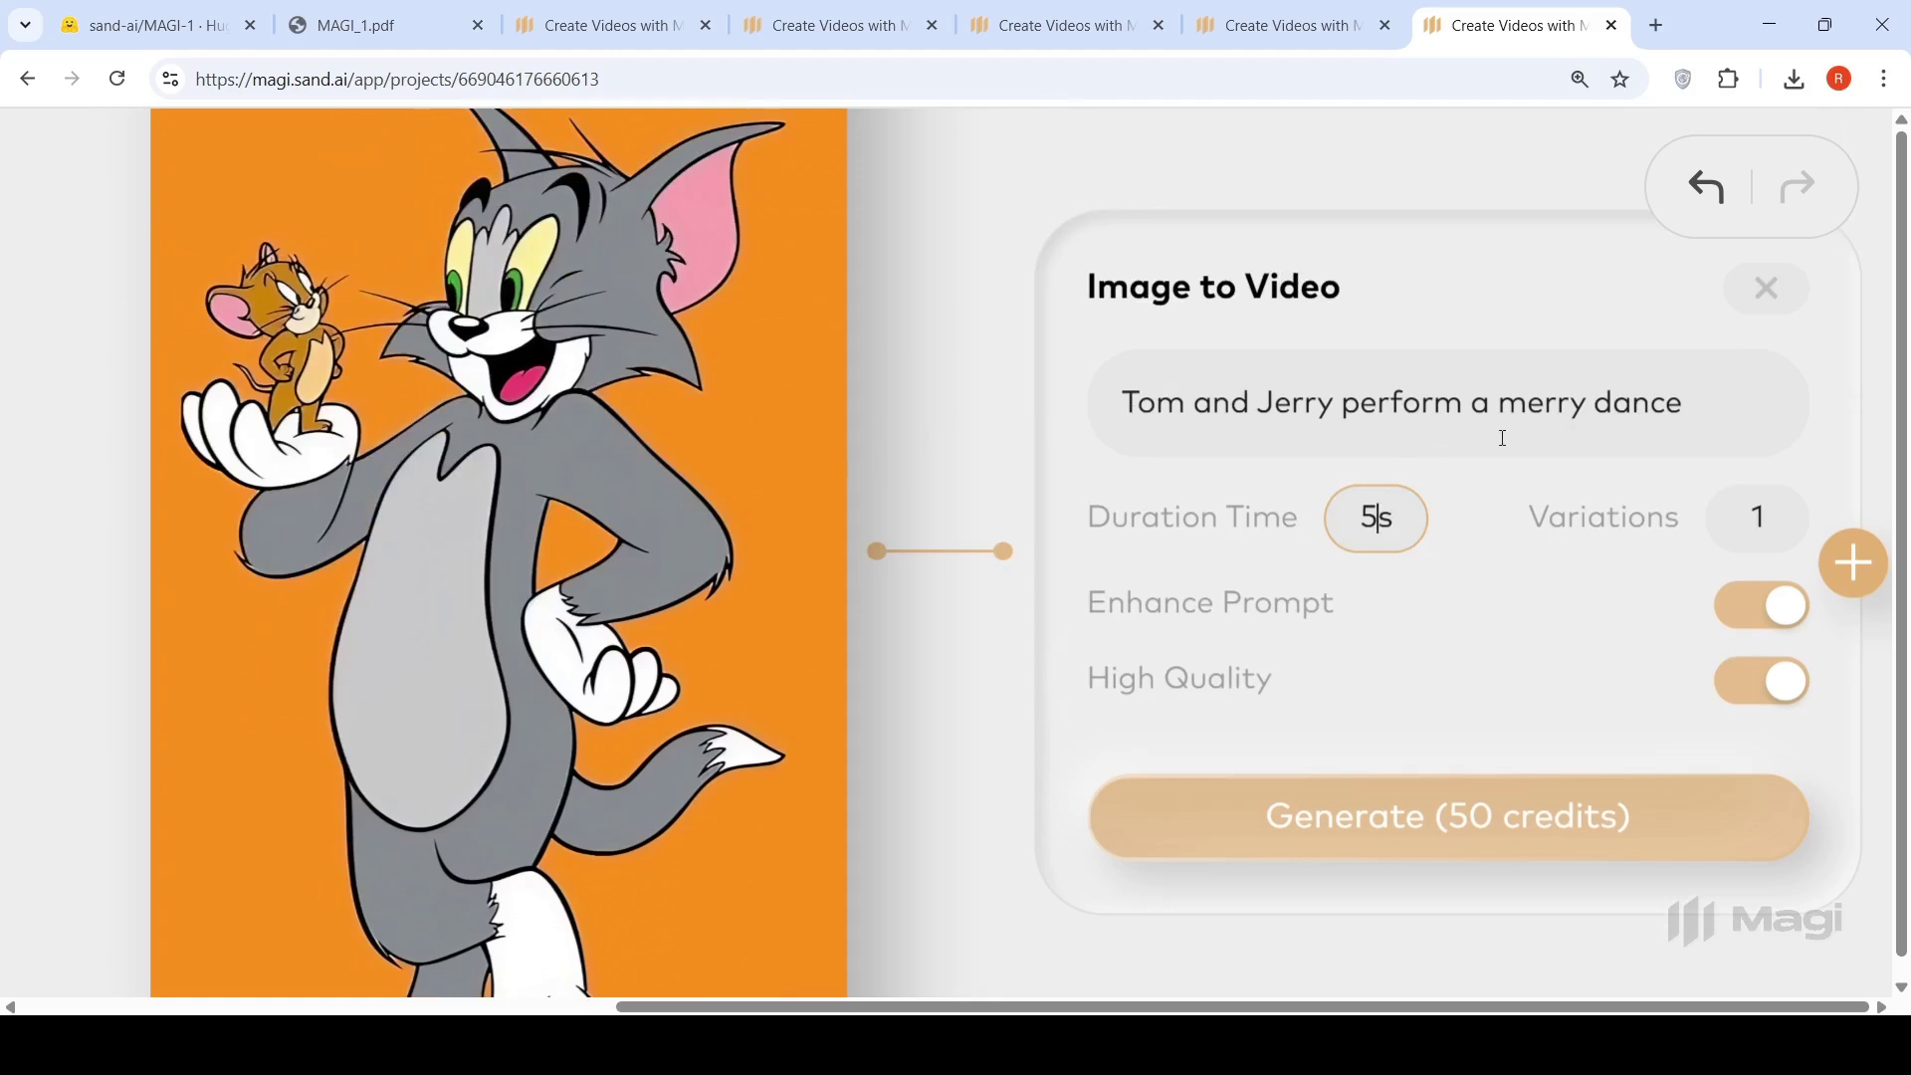
left_click(1454, 825)
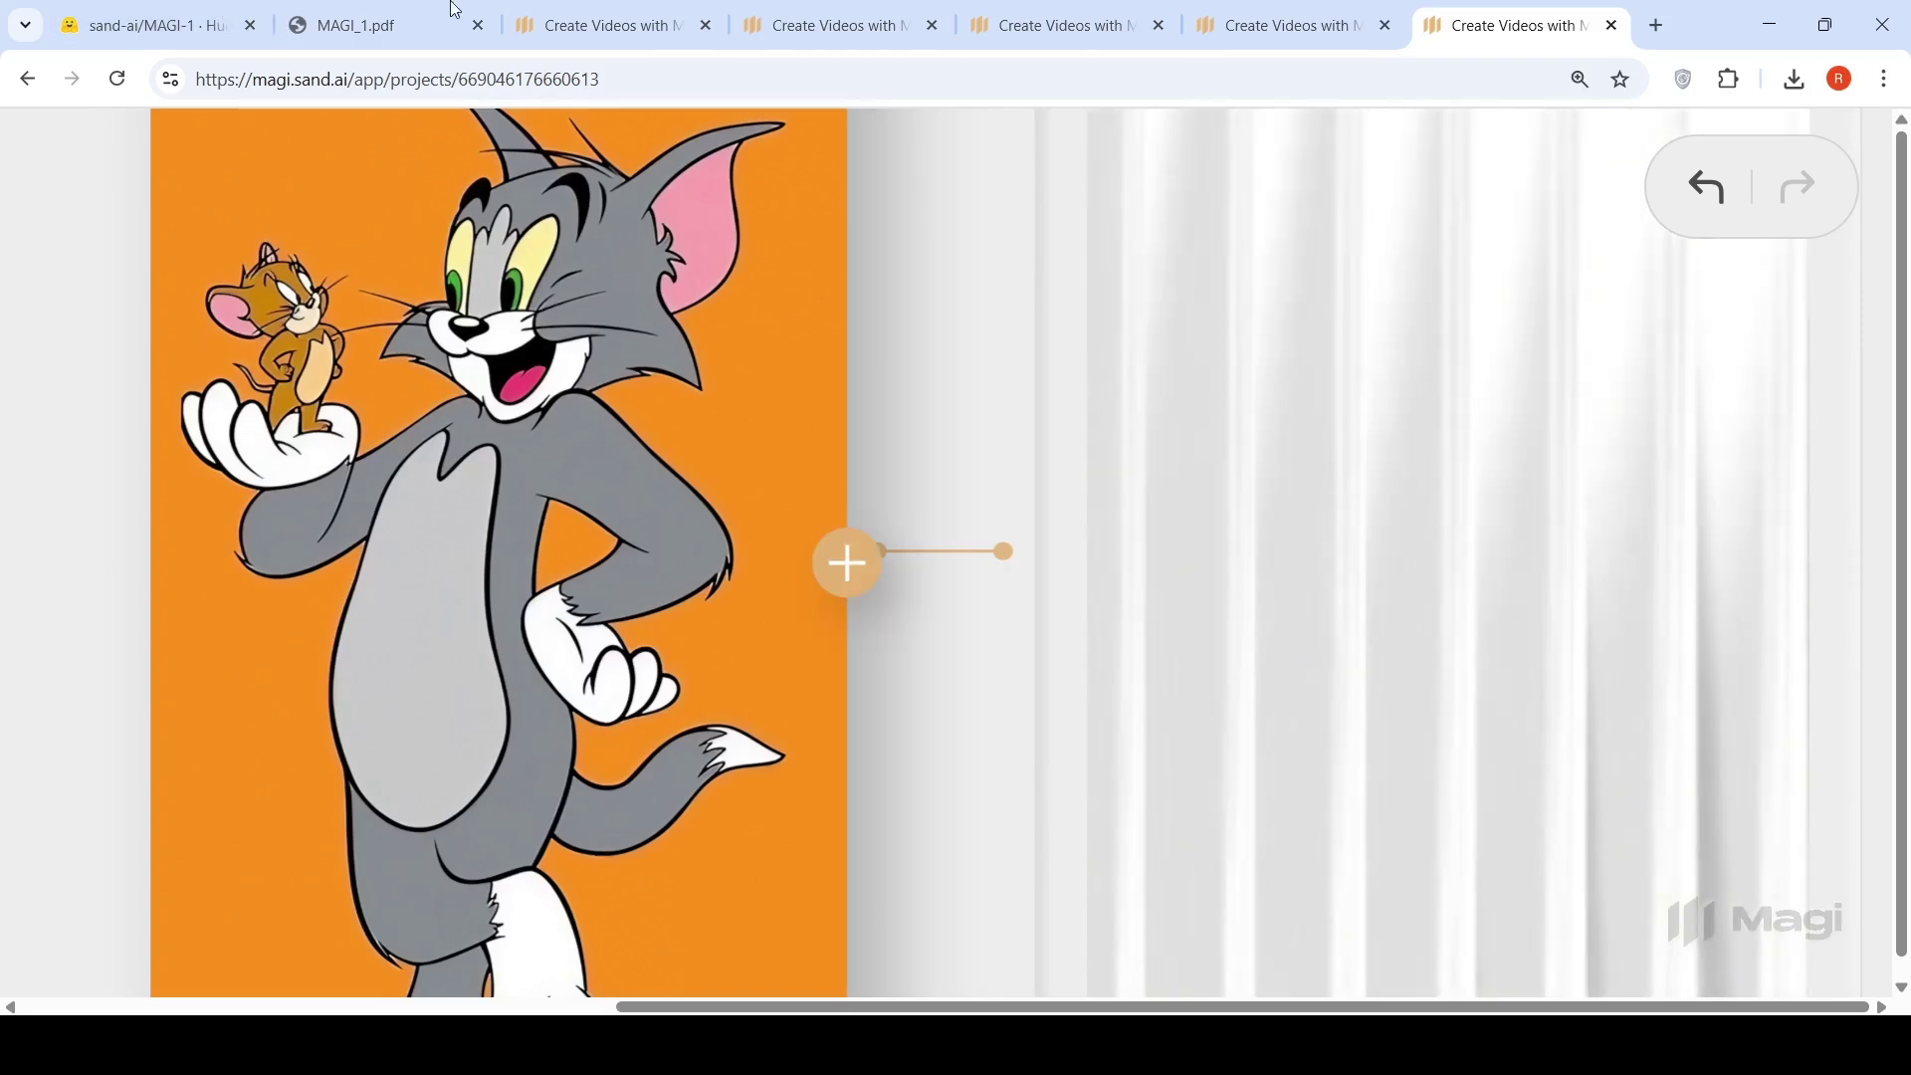
left_click(160, 22)
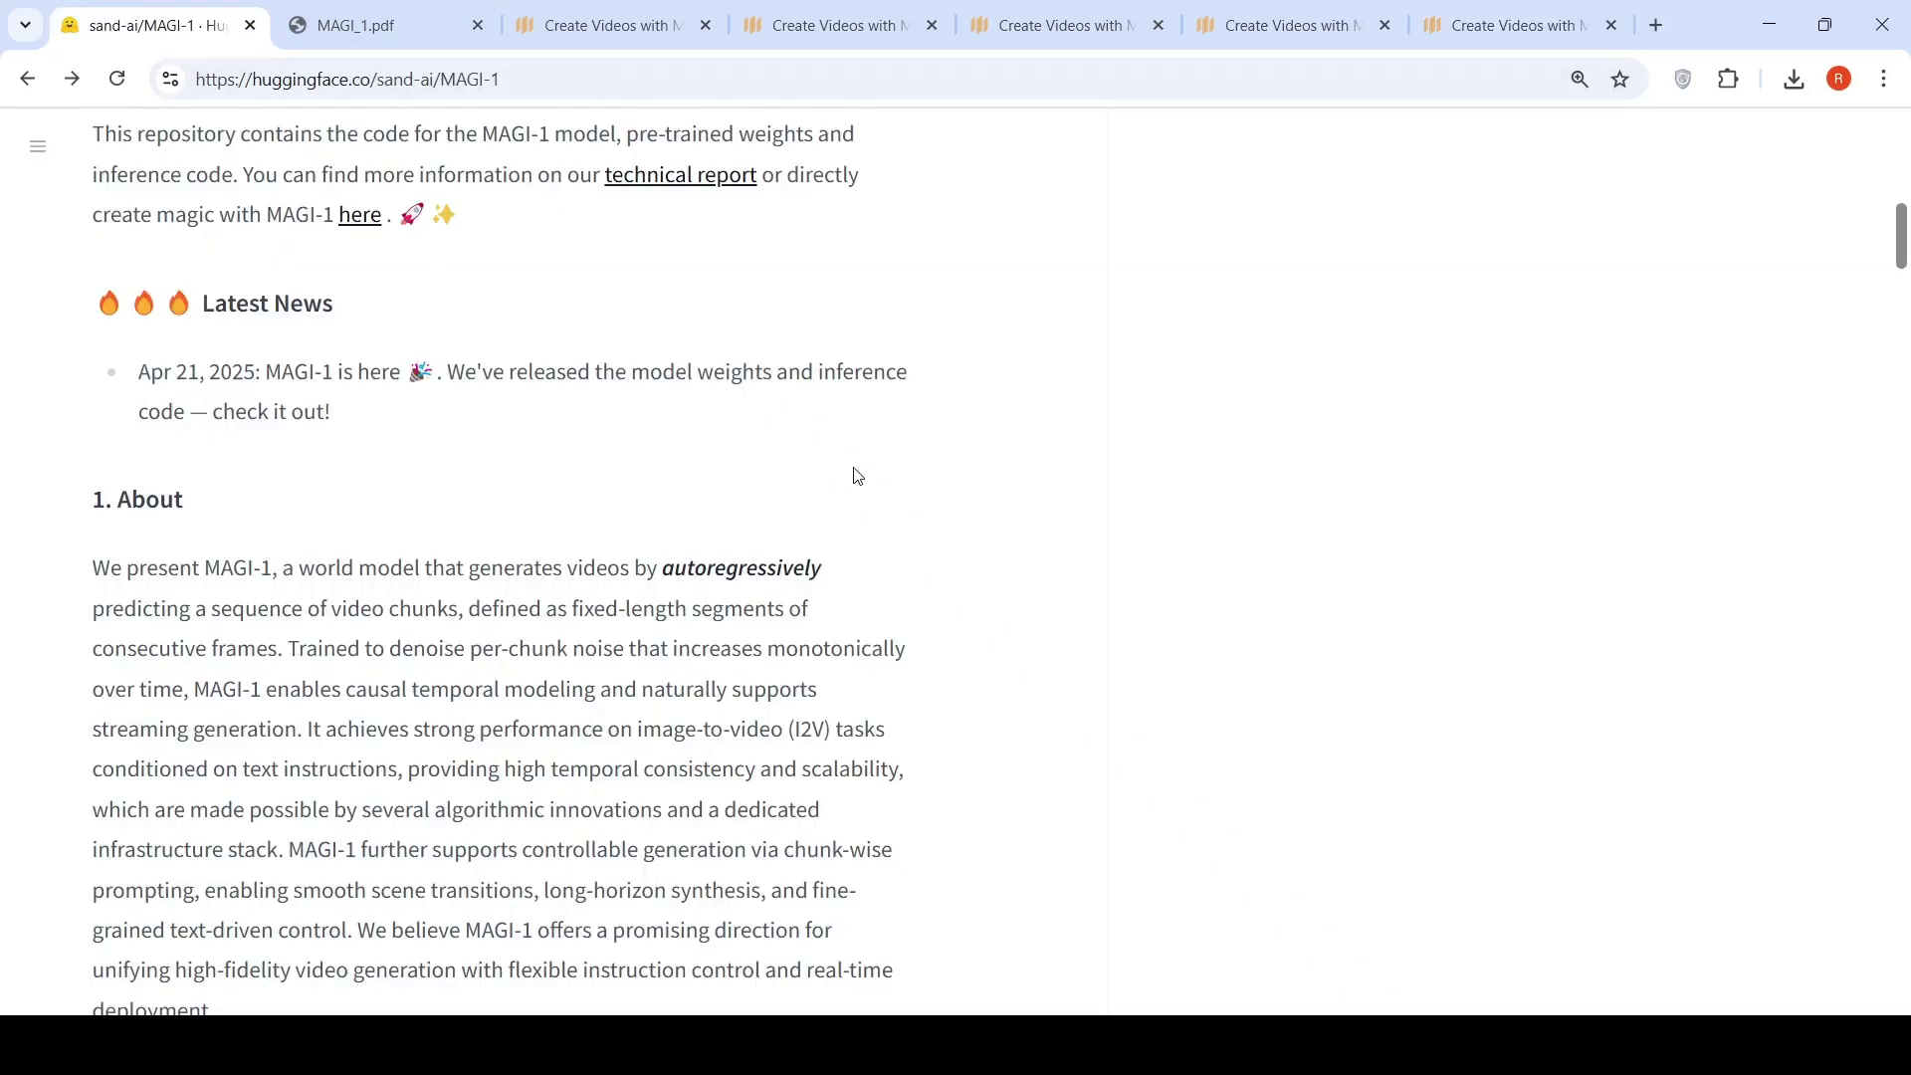
scroll(875, 488, "down", 1)
scroll(875, 488, "down", 6)
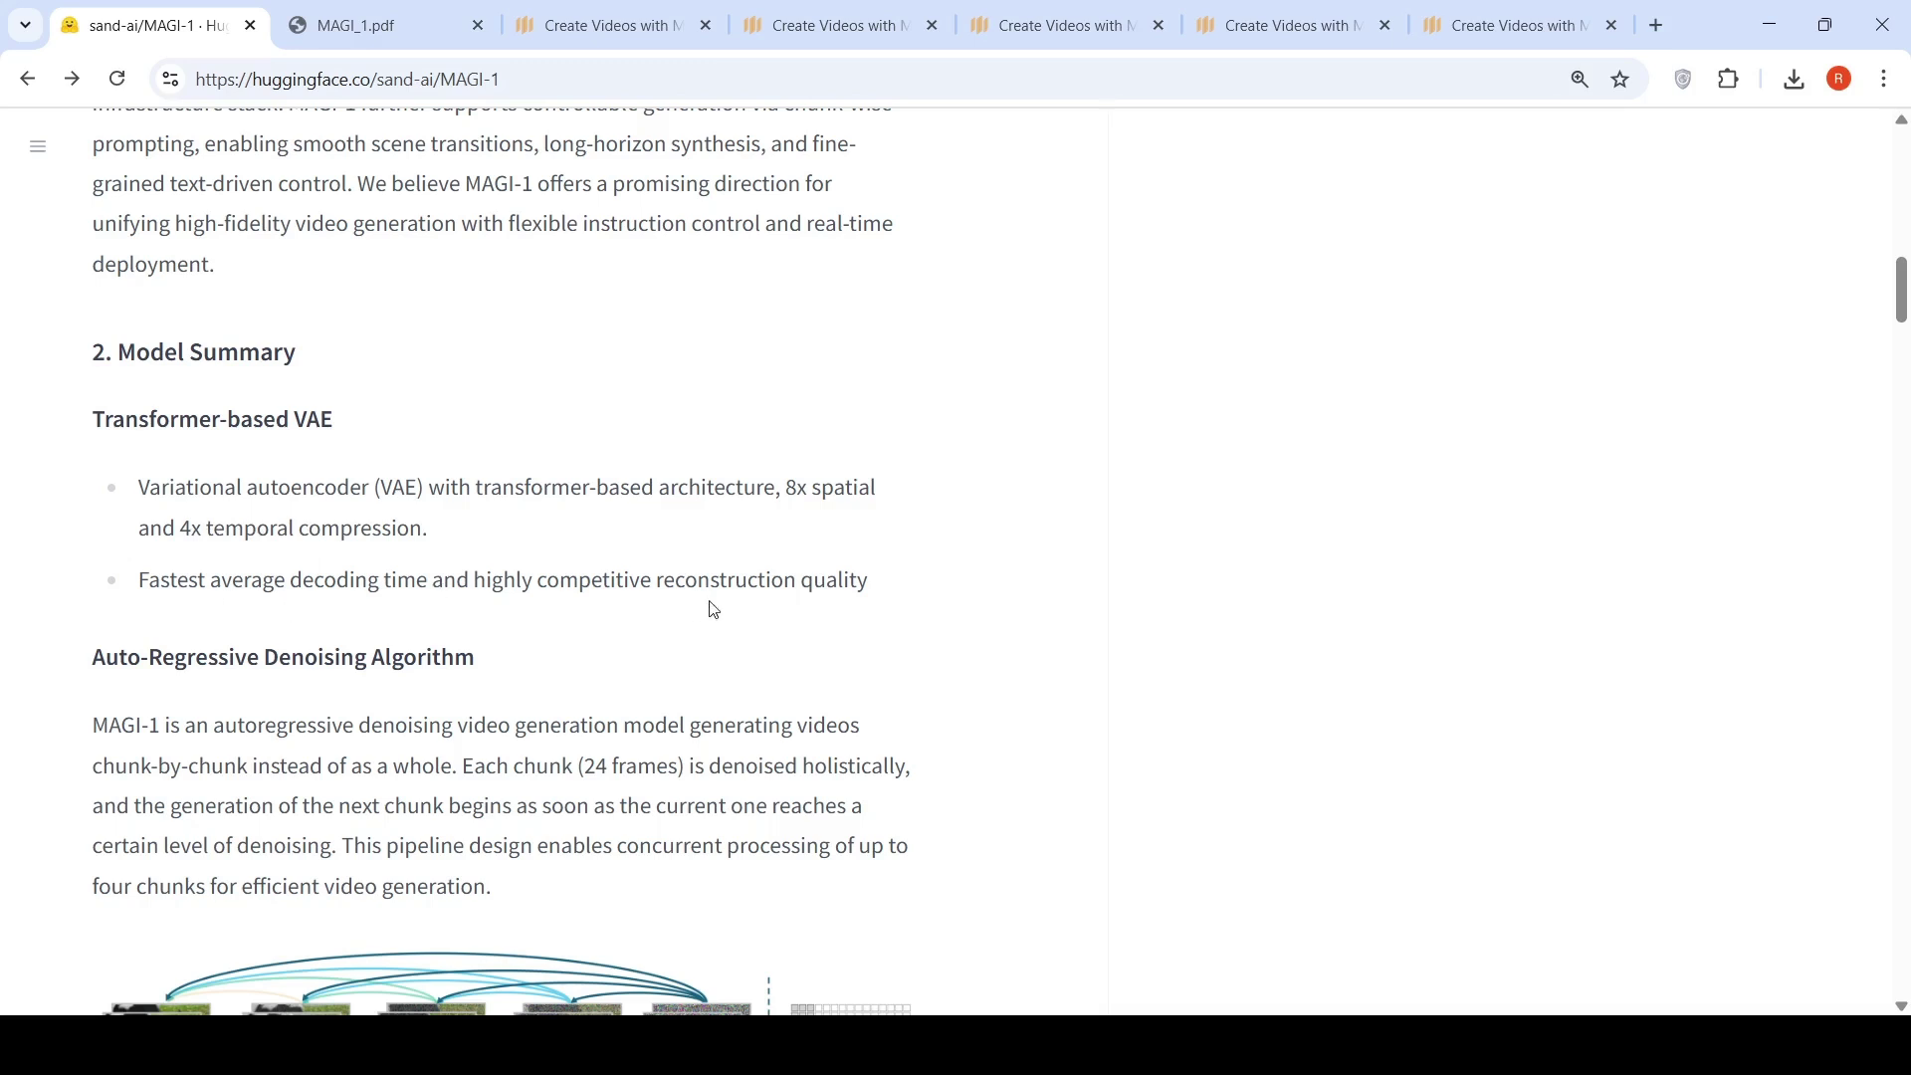
scroll(715, 610, "down", 3)
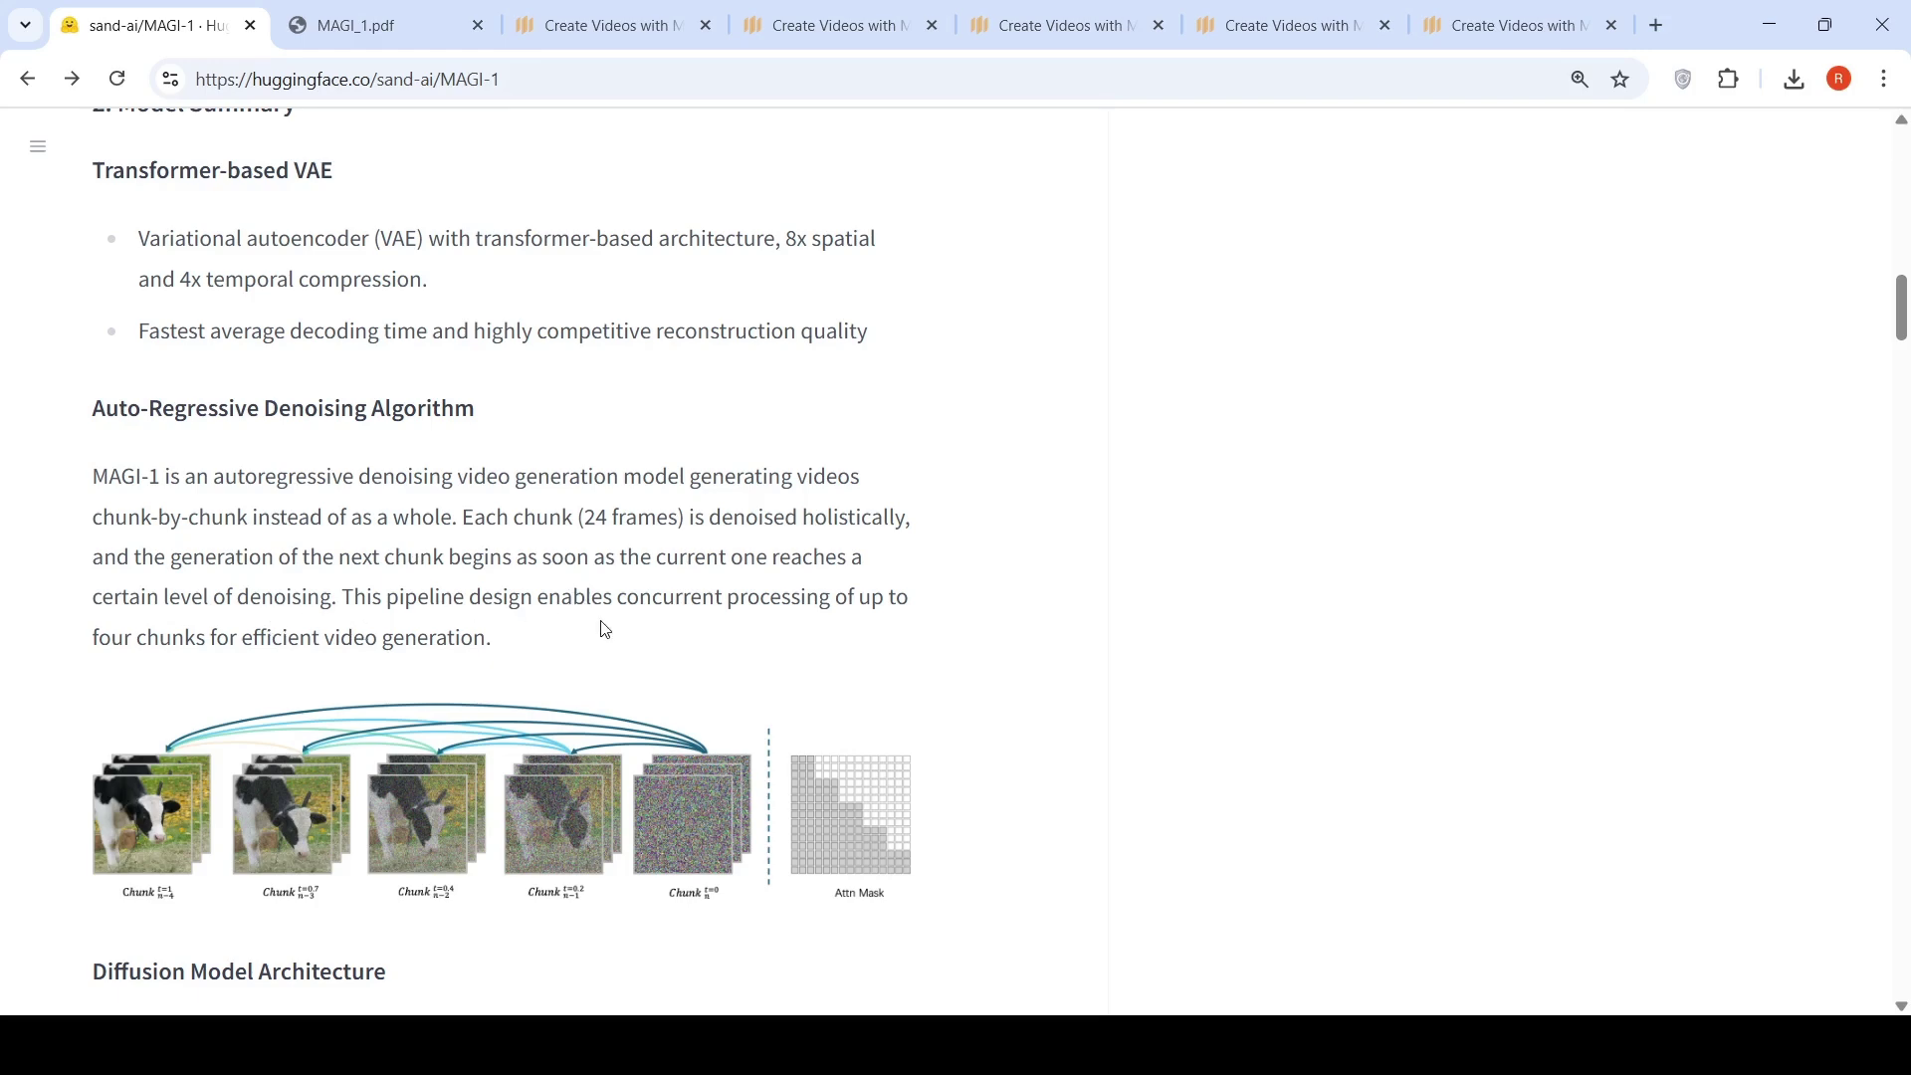
scroll(605, 629, "down", 6)
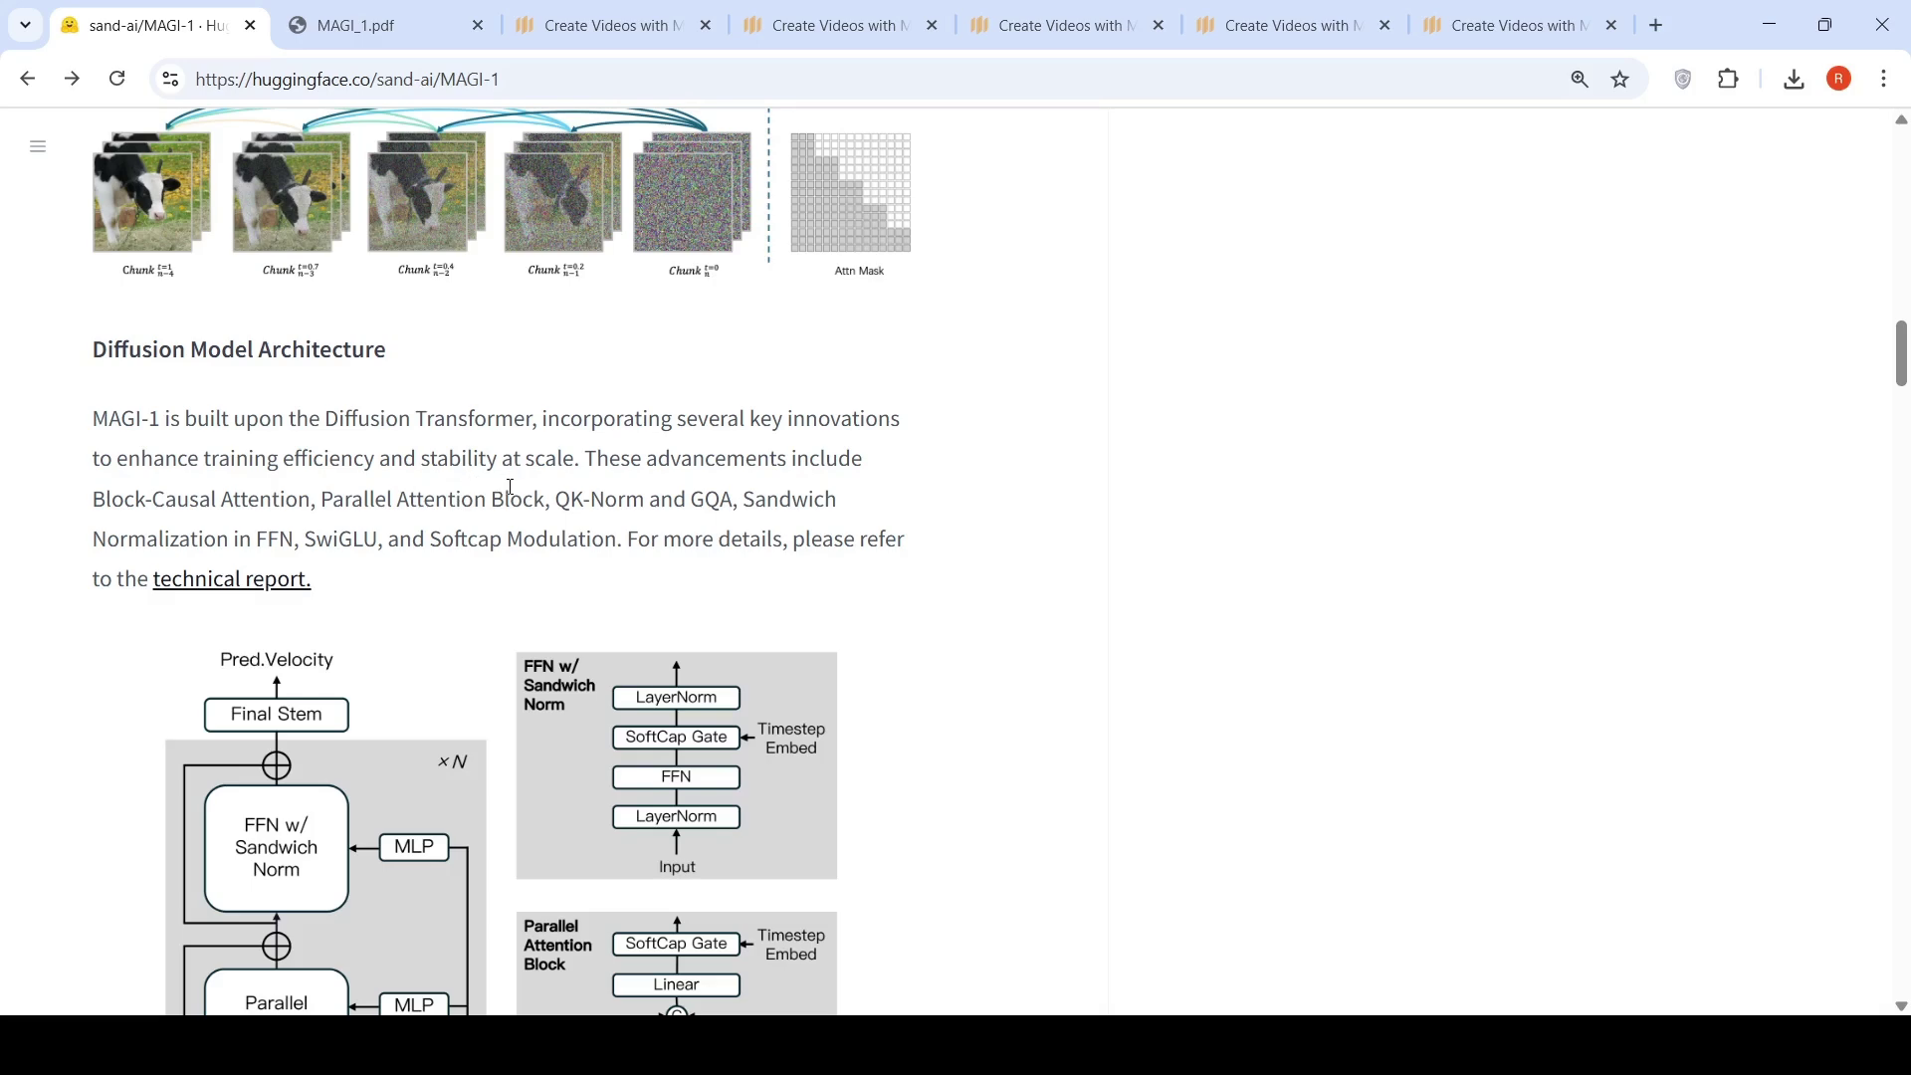
left_click(374, 28)
left_click(149, 26)
scroll(797, 530, "down", 1)
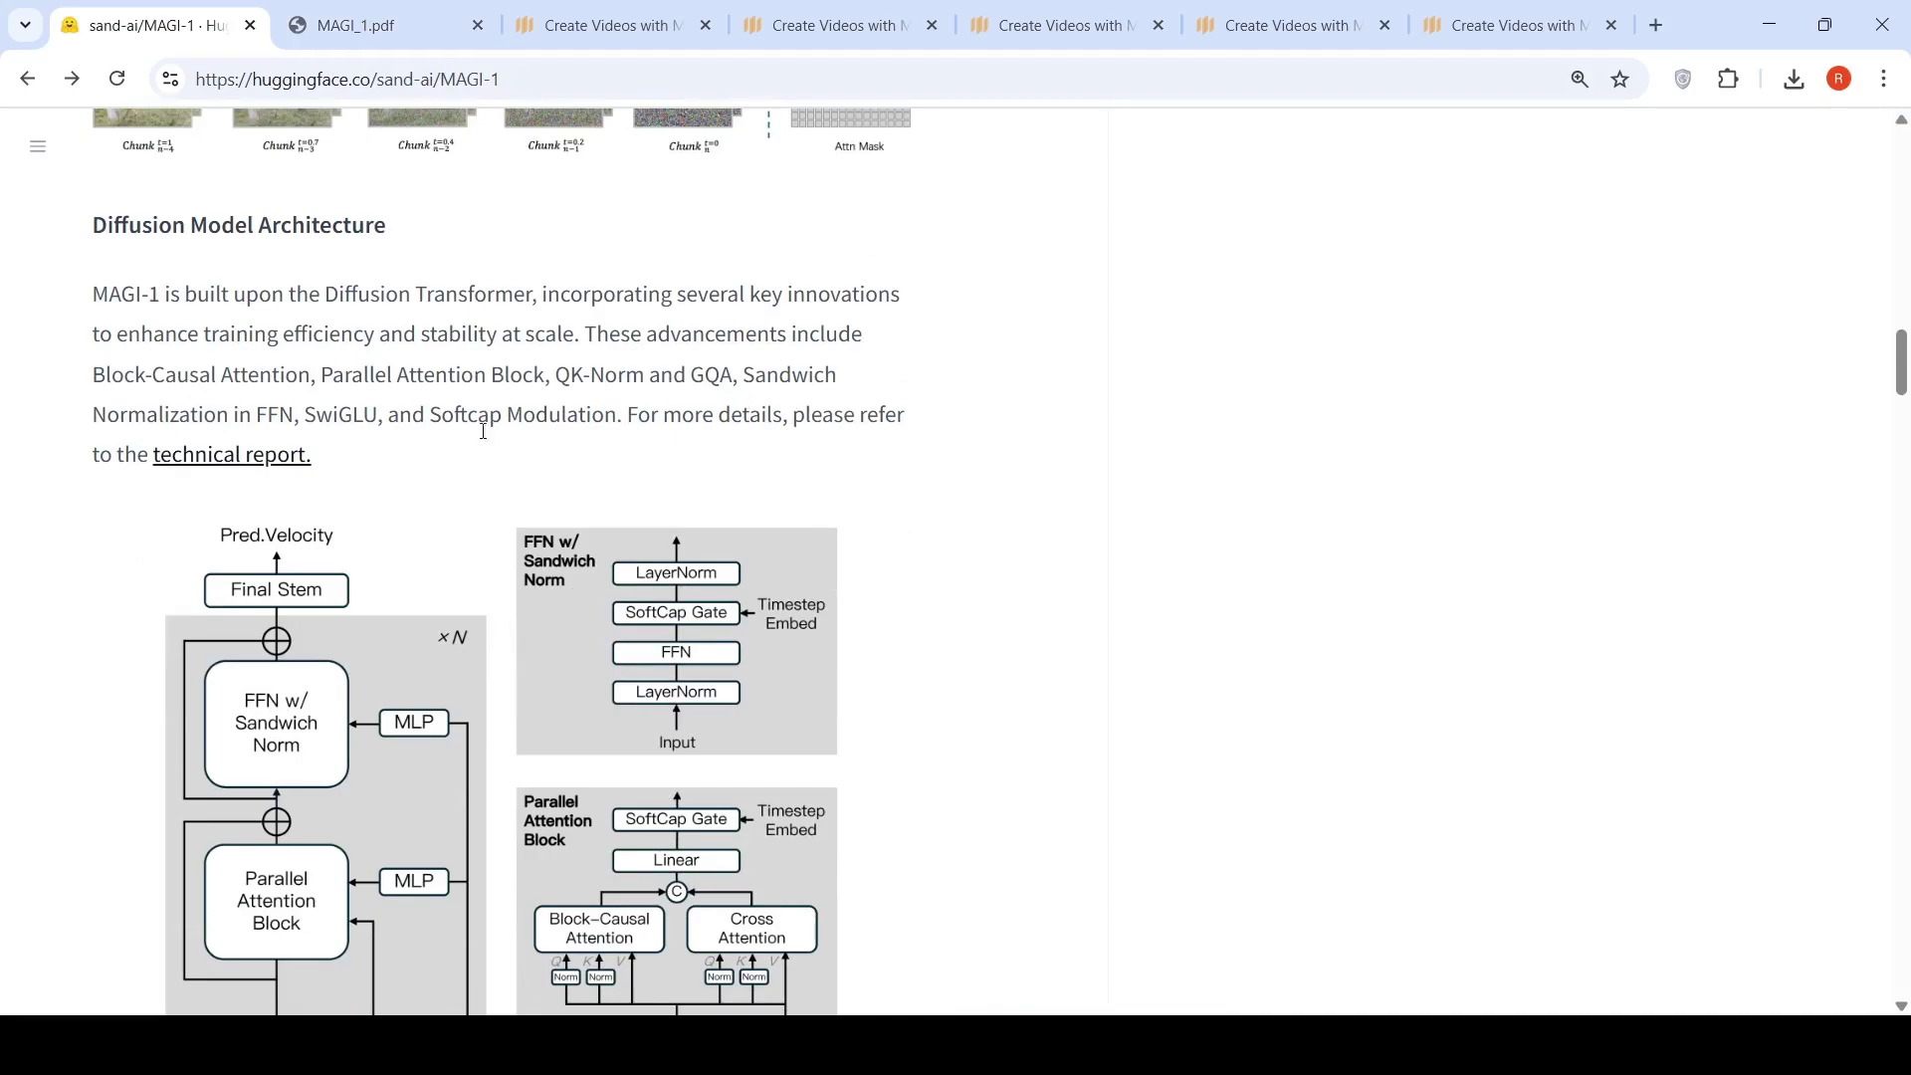
scroll(525, 495, "up", 20)
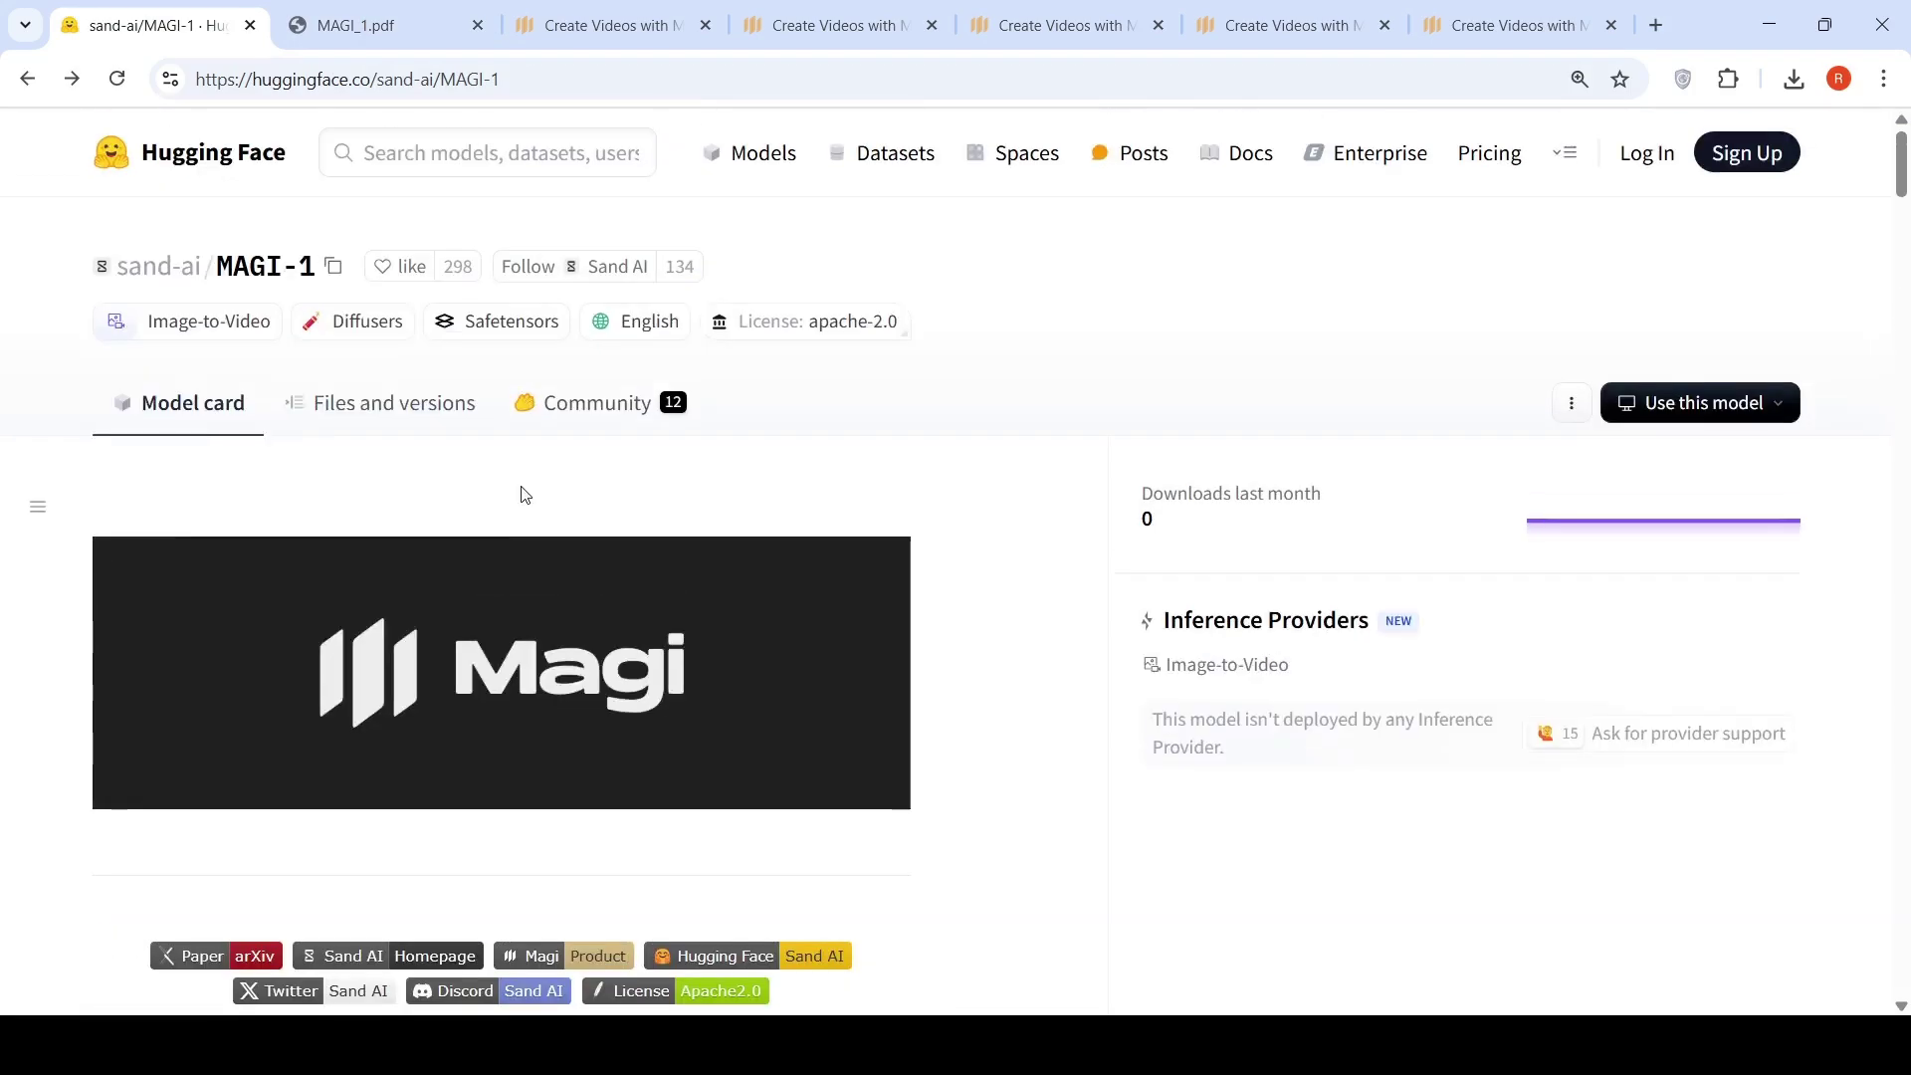
scroll(526, 494, "down", 20)
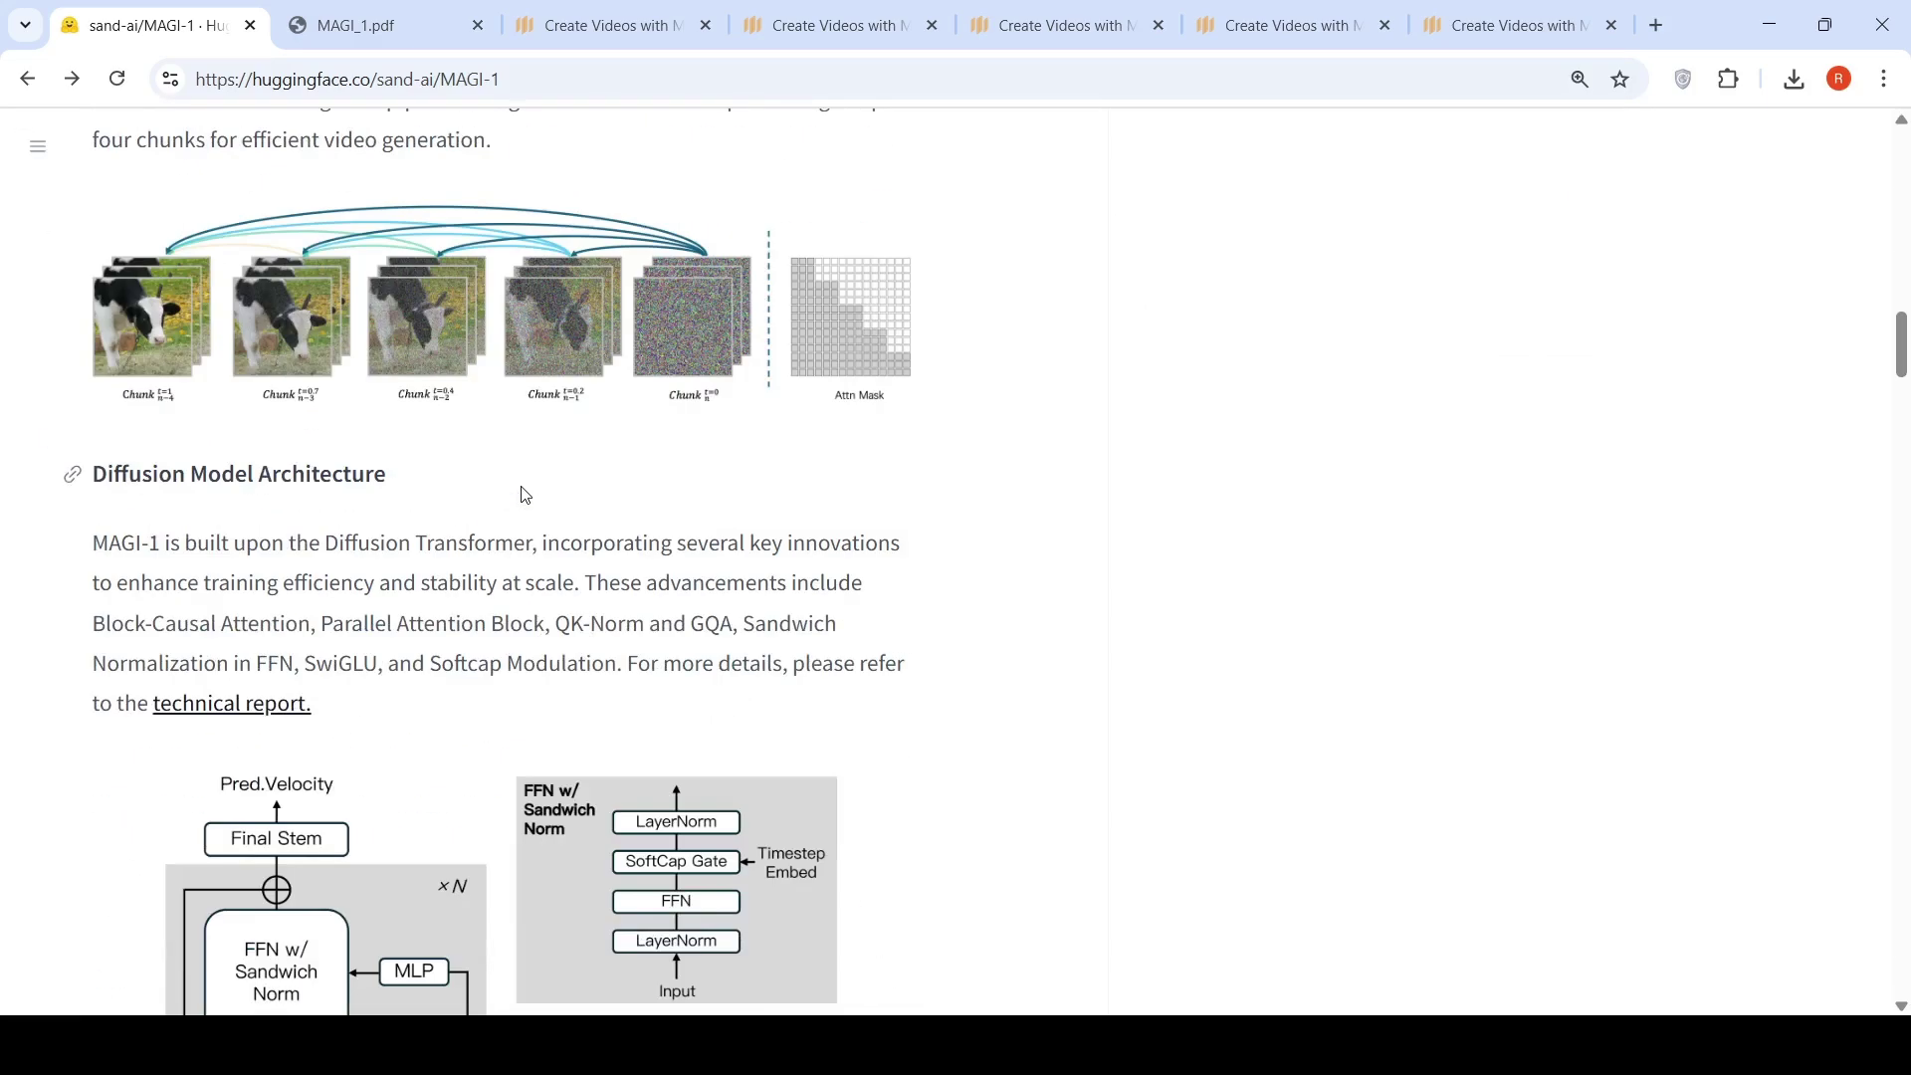
scroll(526, 495, "down", 12)
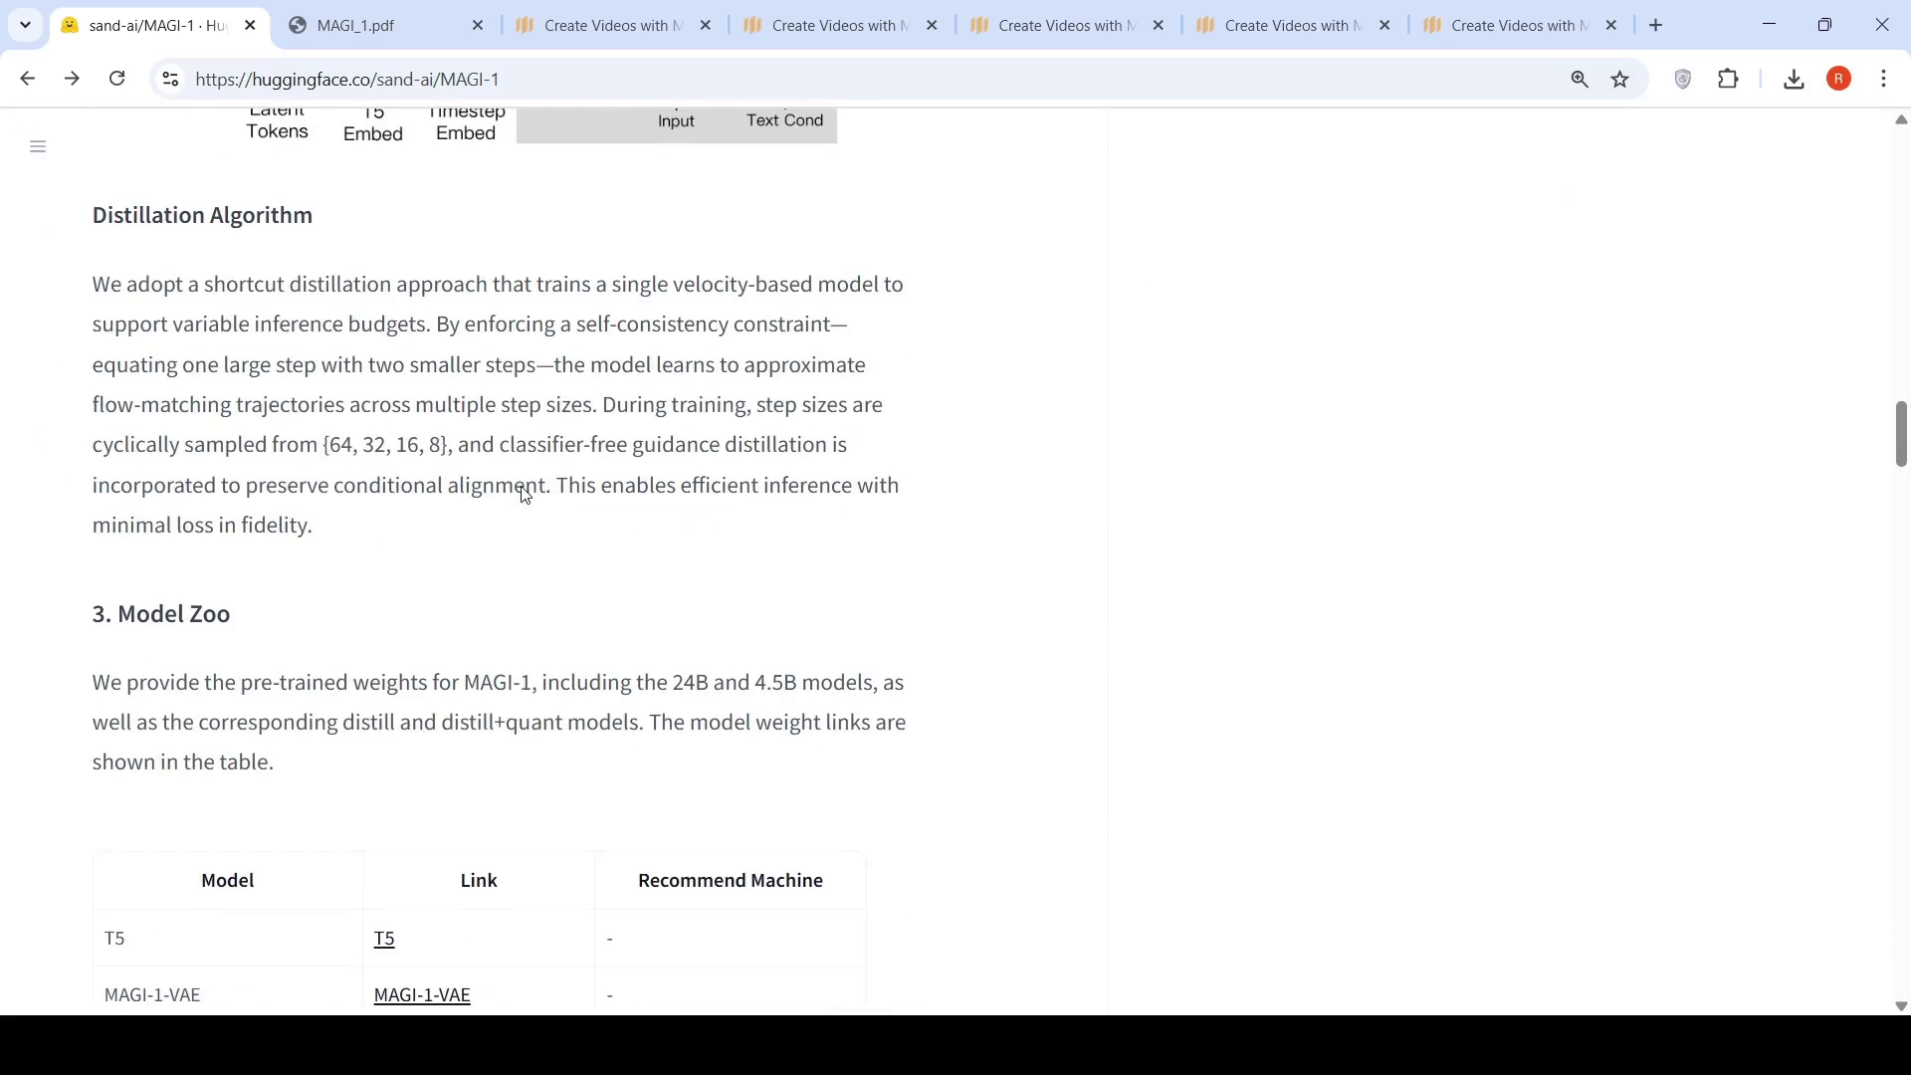
scroll(525, 494, "down", 5)
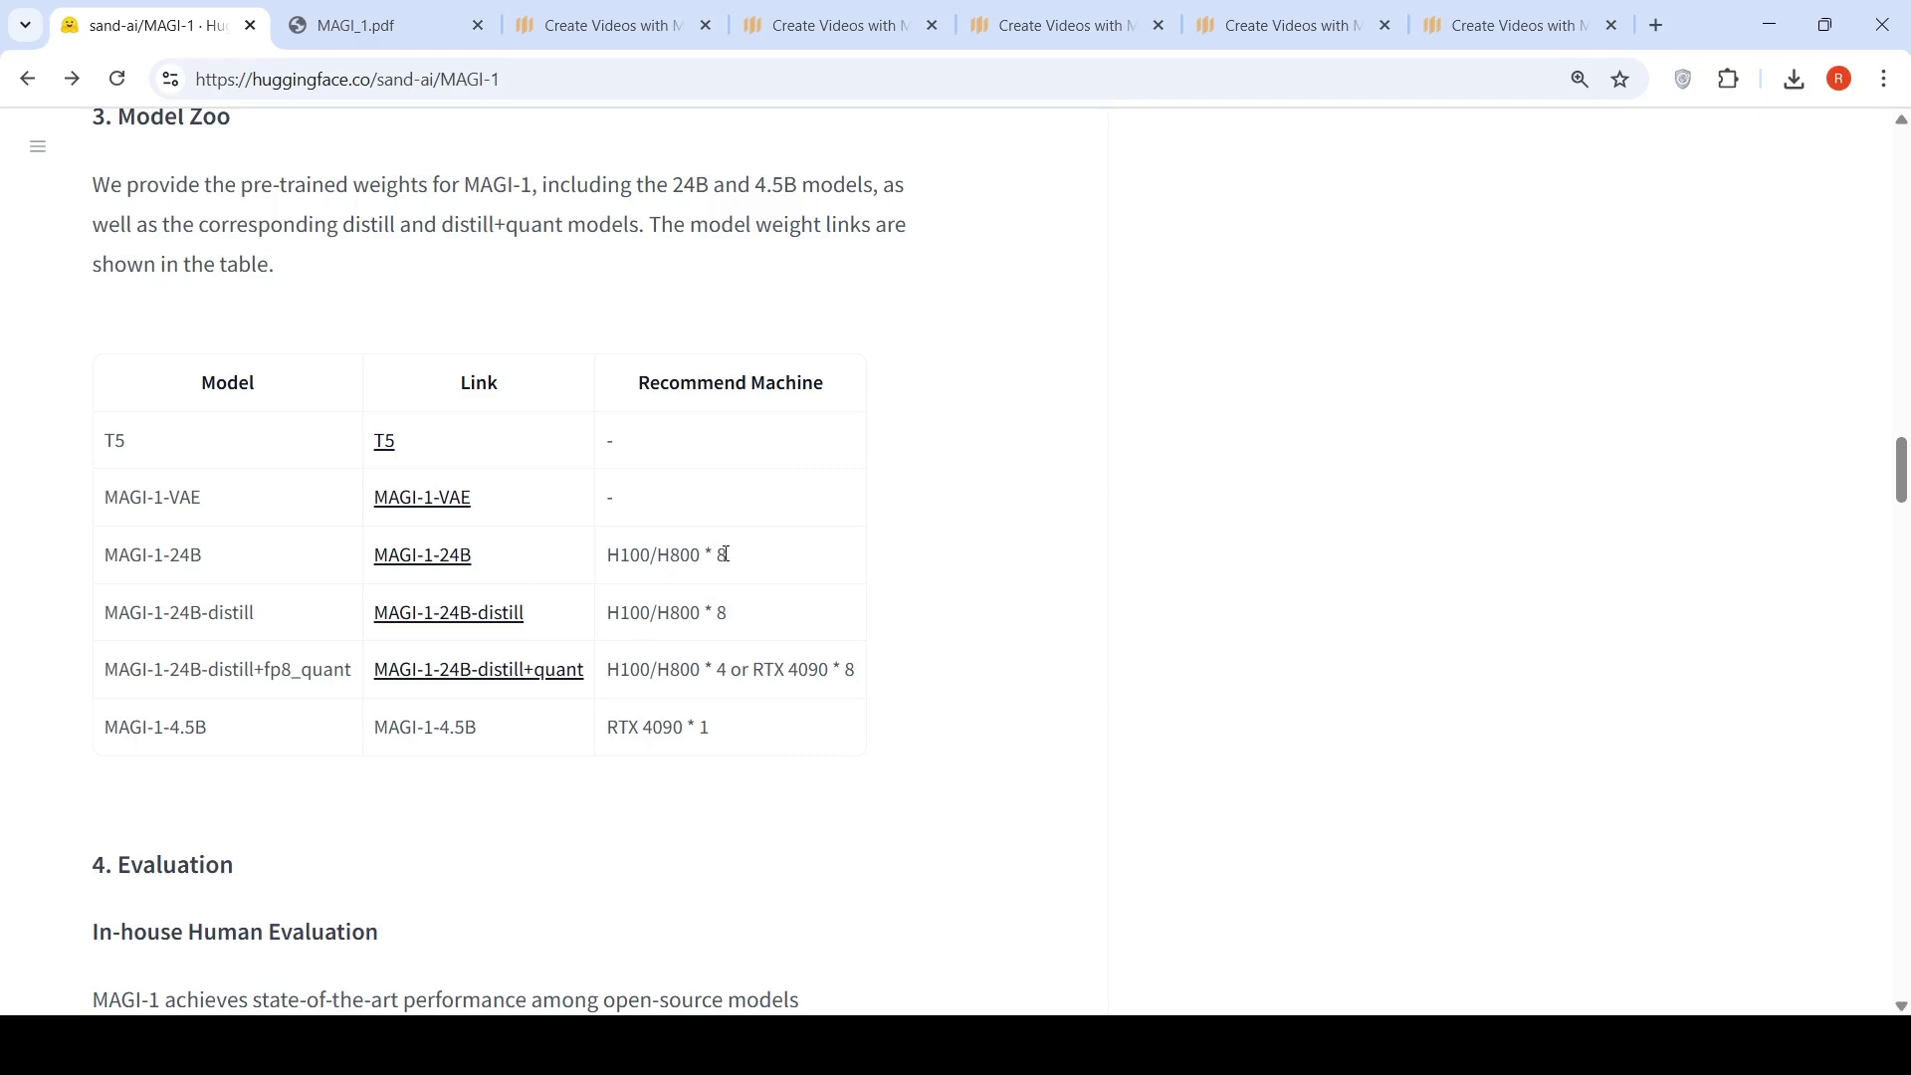
scroll(726, 554, "down", 1)
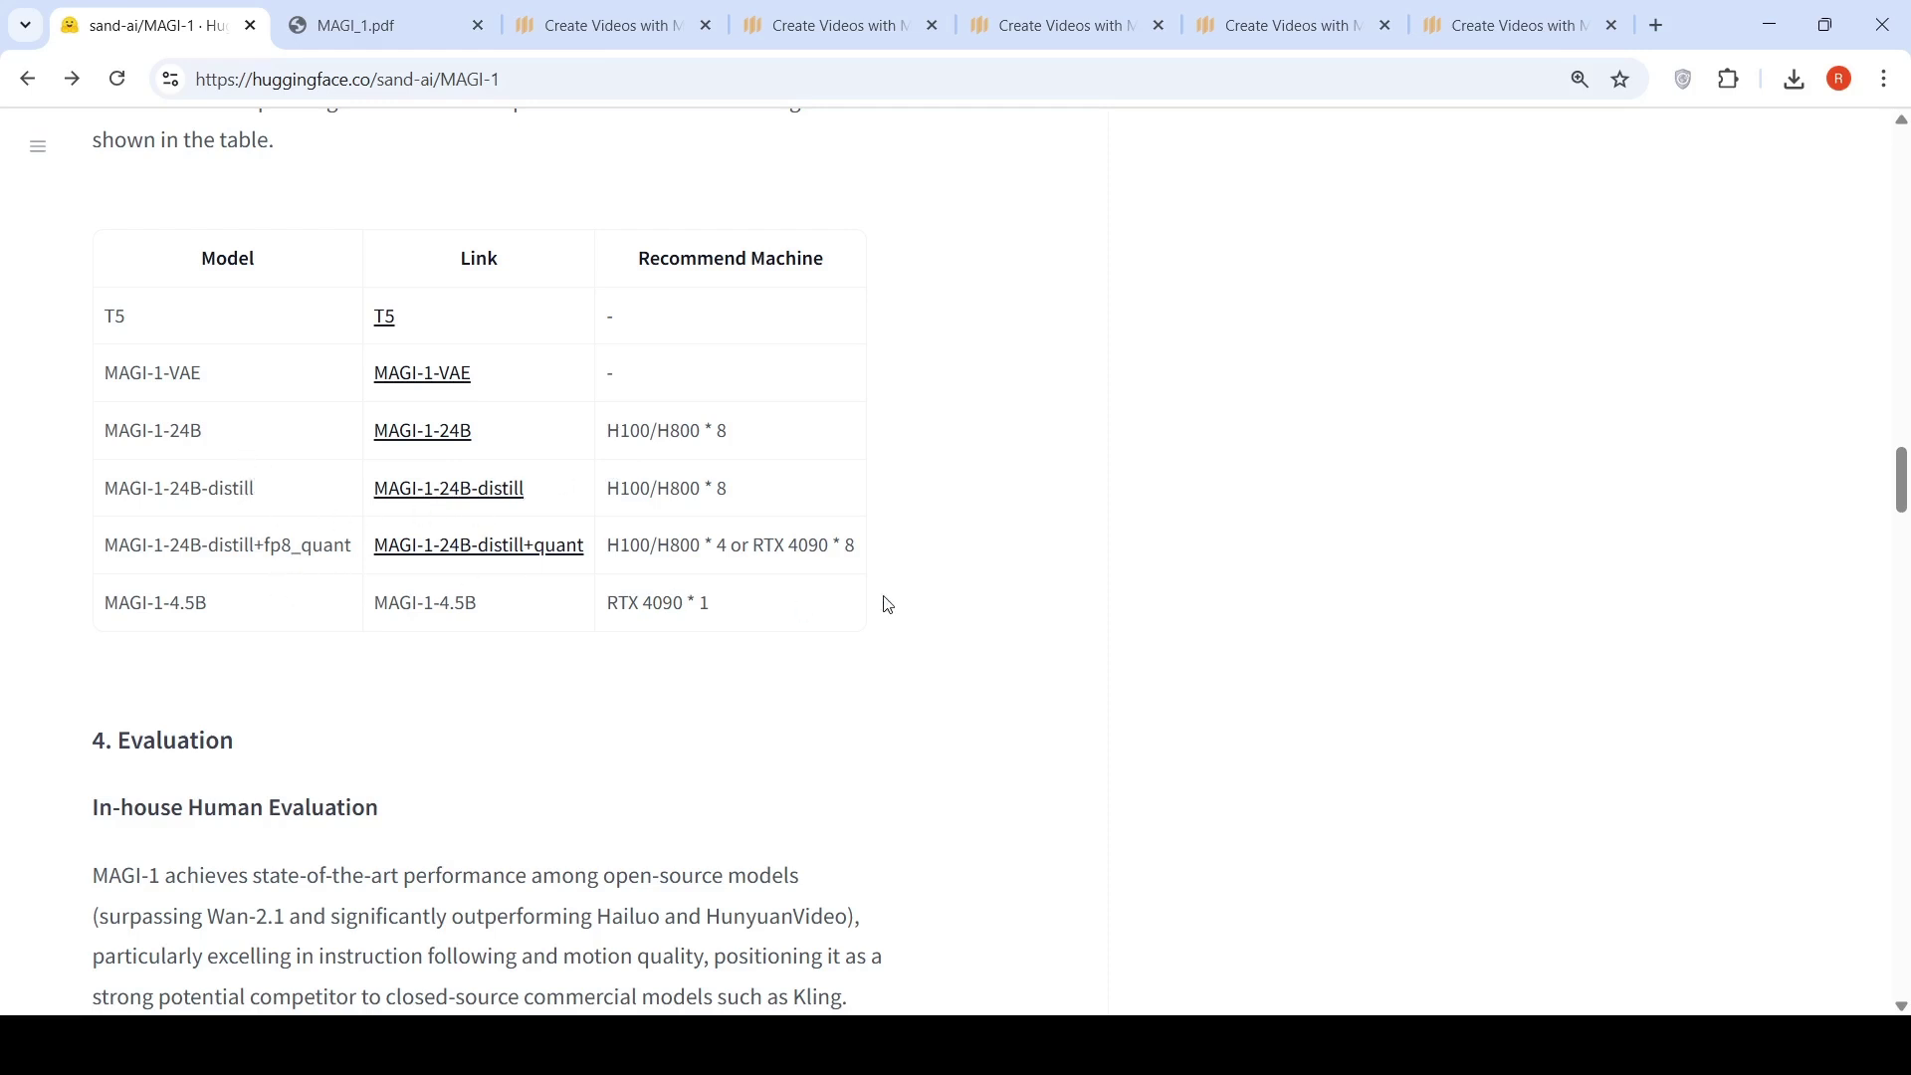
scroll(965, 568, "down", 3)
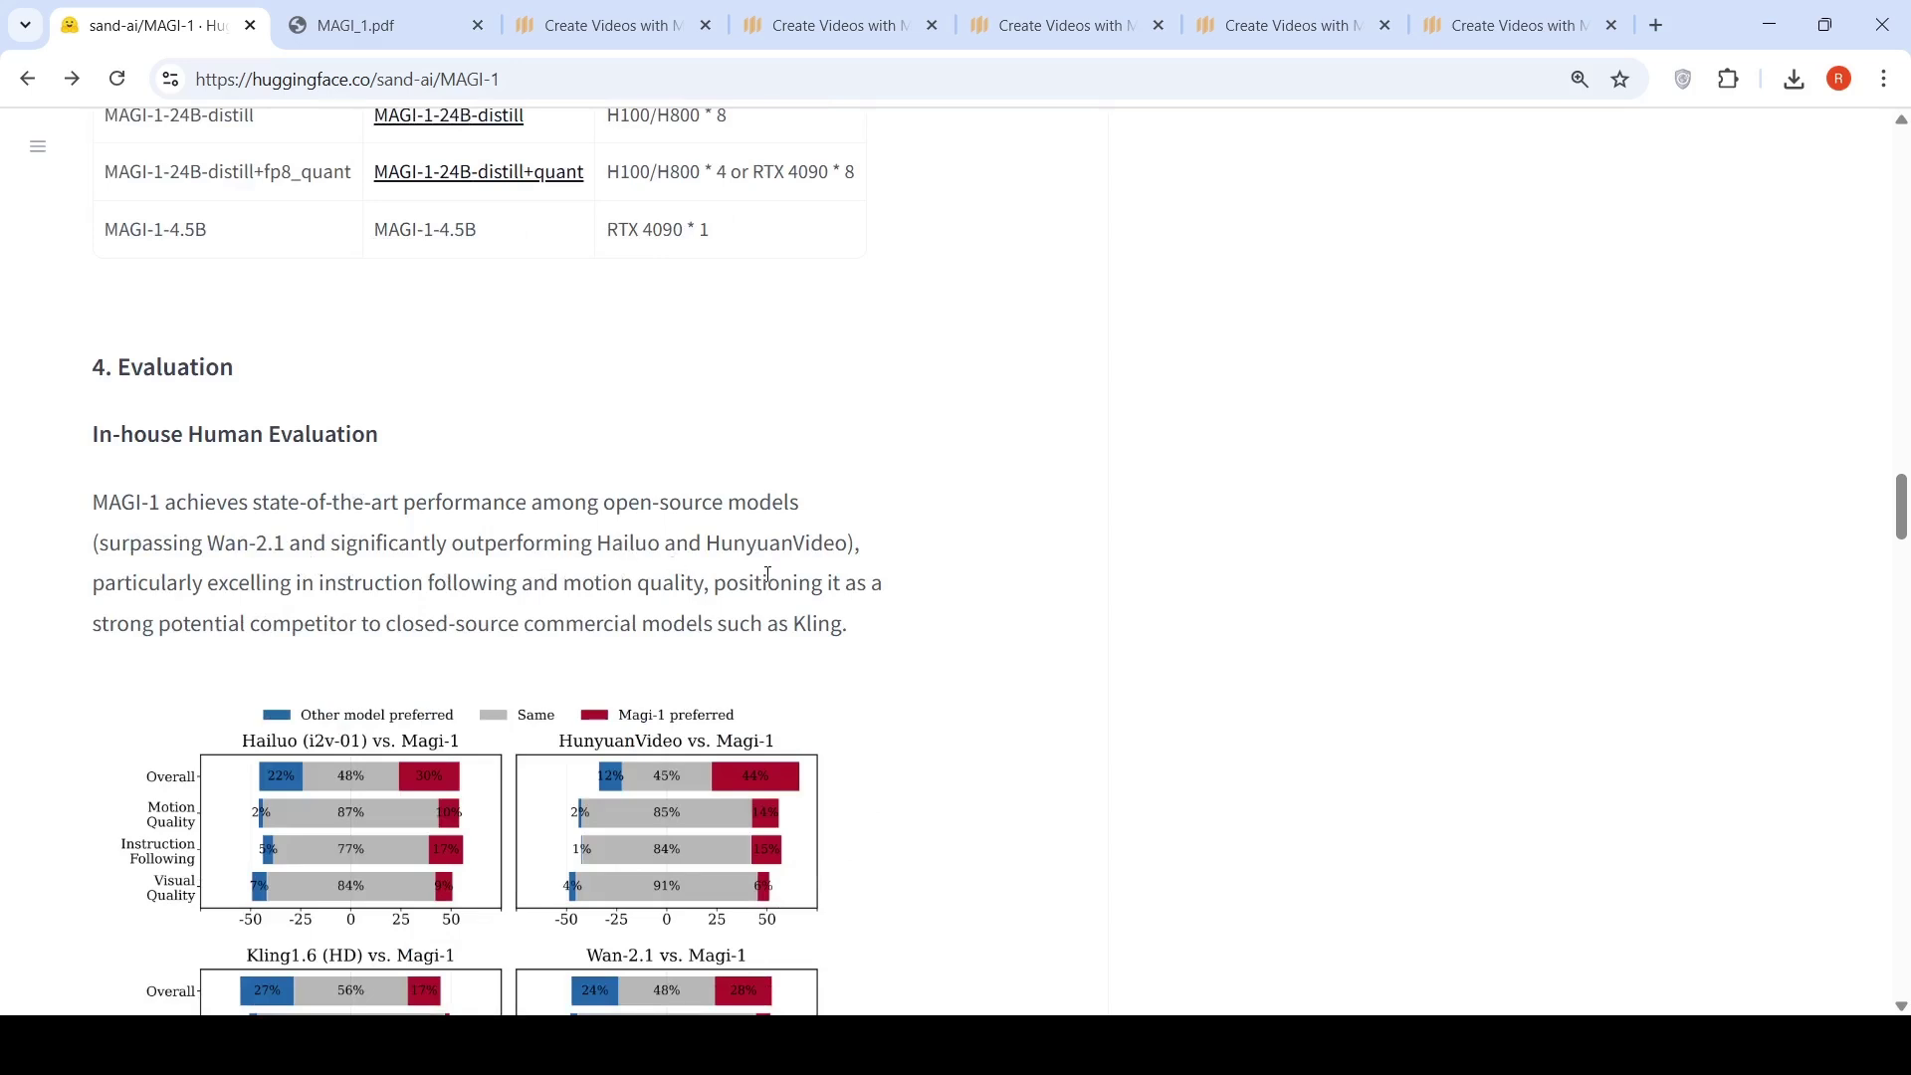
scroll(768, 575, "down", 4)
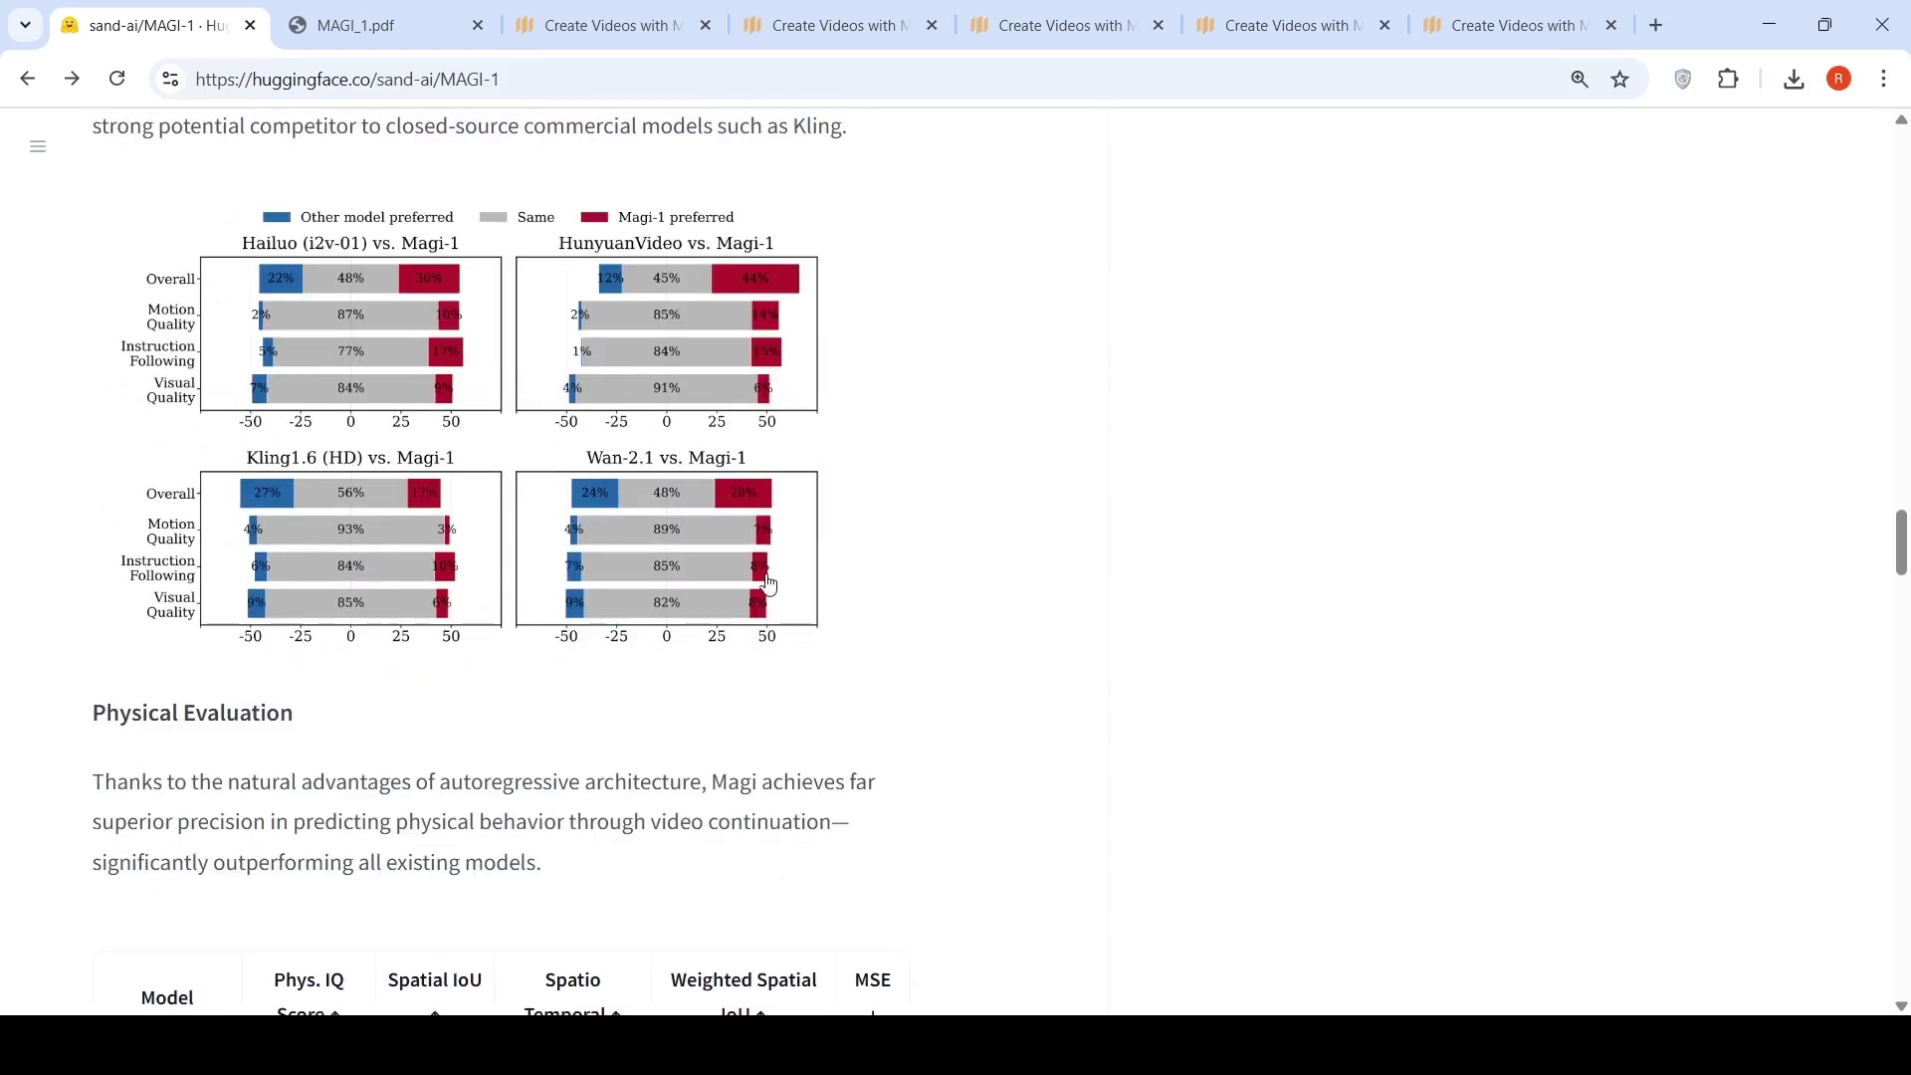
scroll(767, 582, "up", 2)
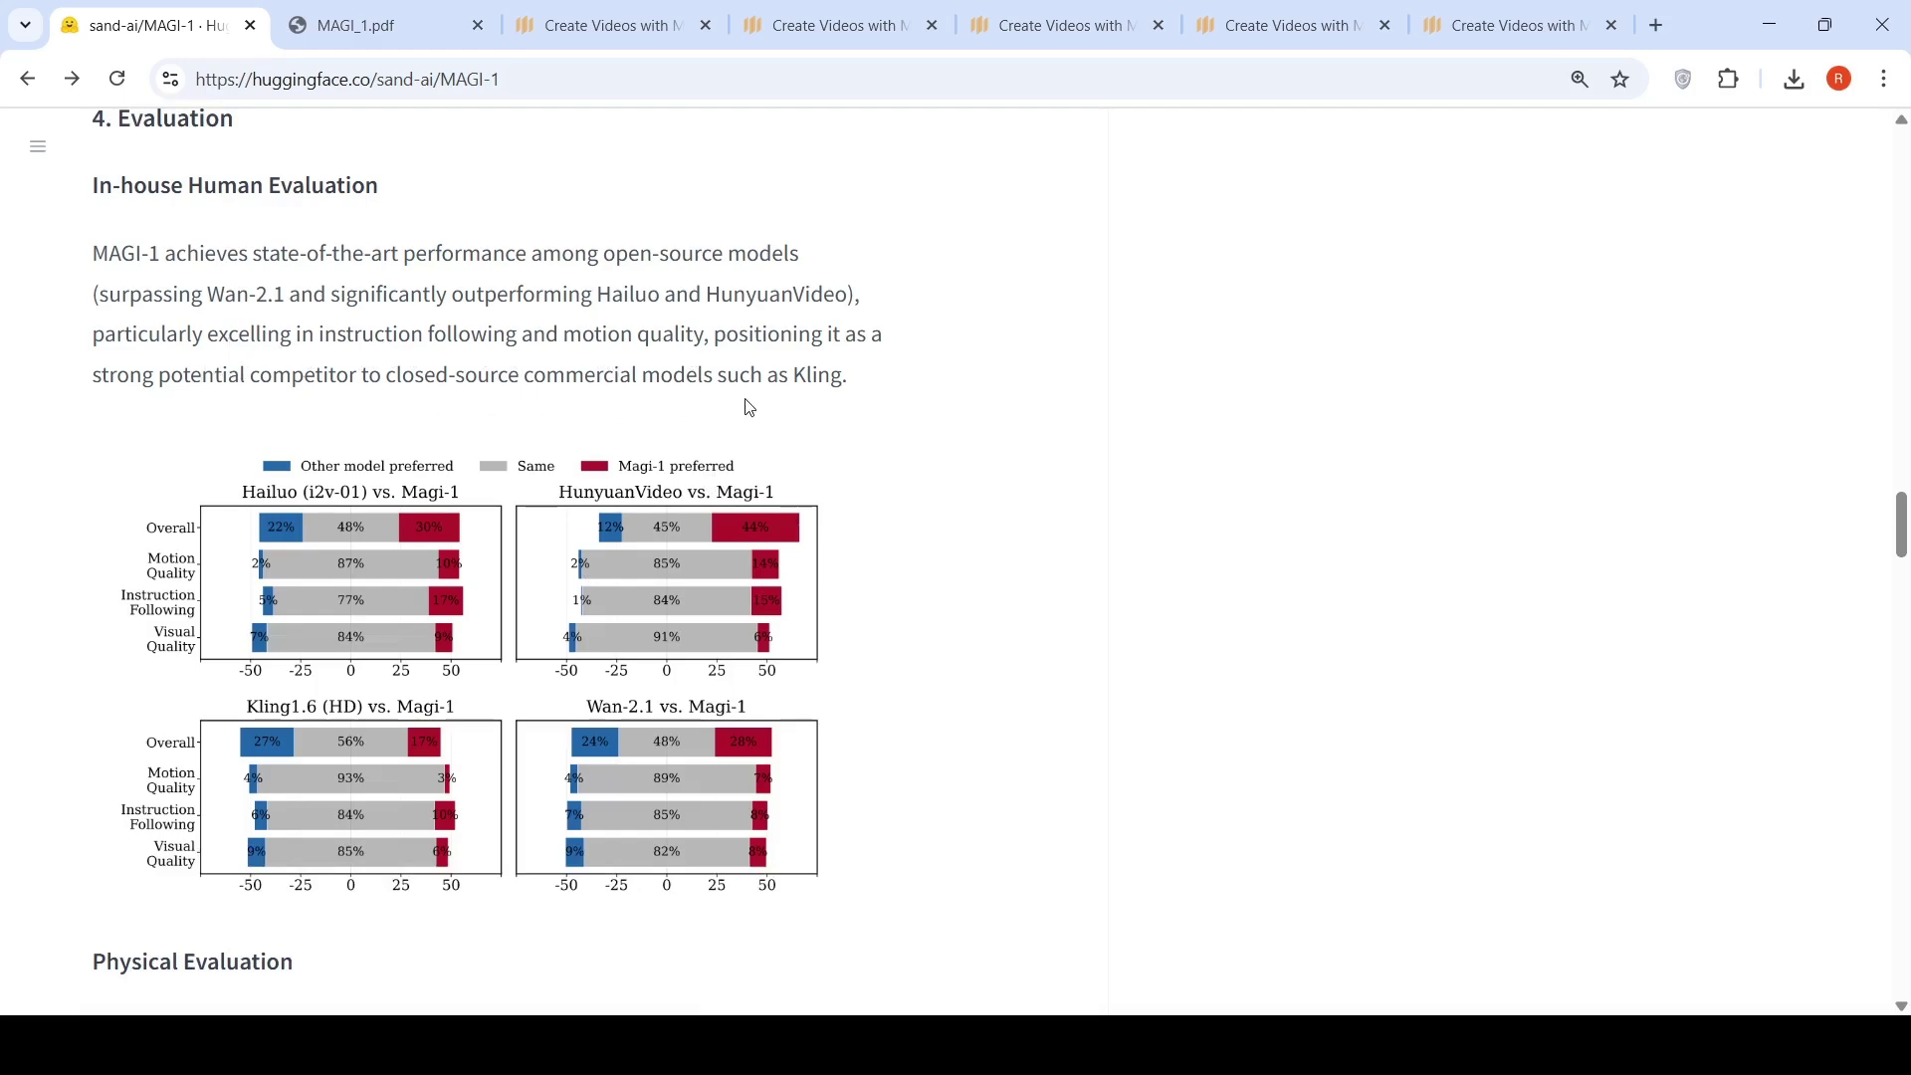
scroll(796, 426, "down", 5)
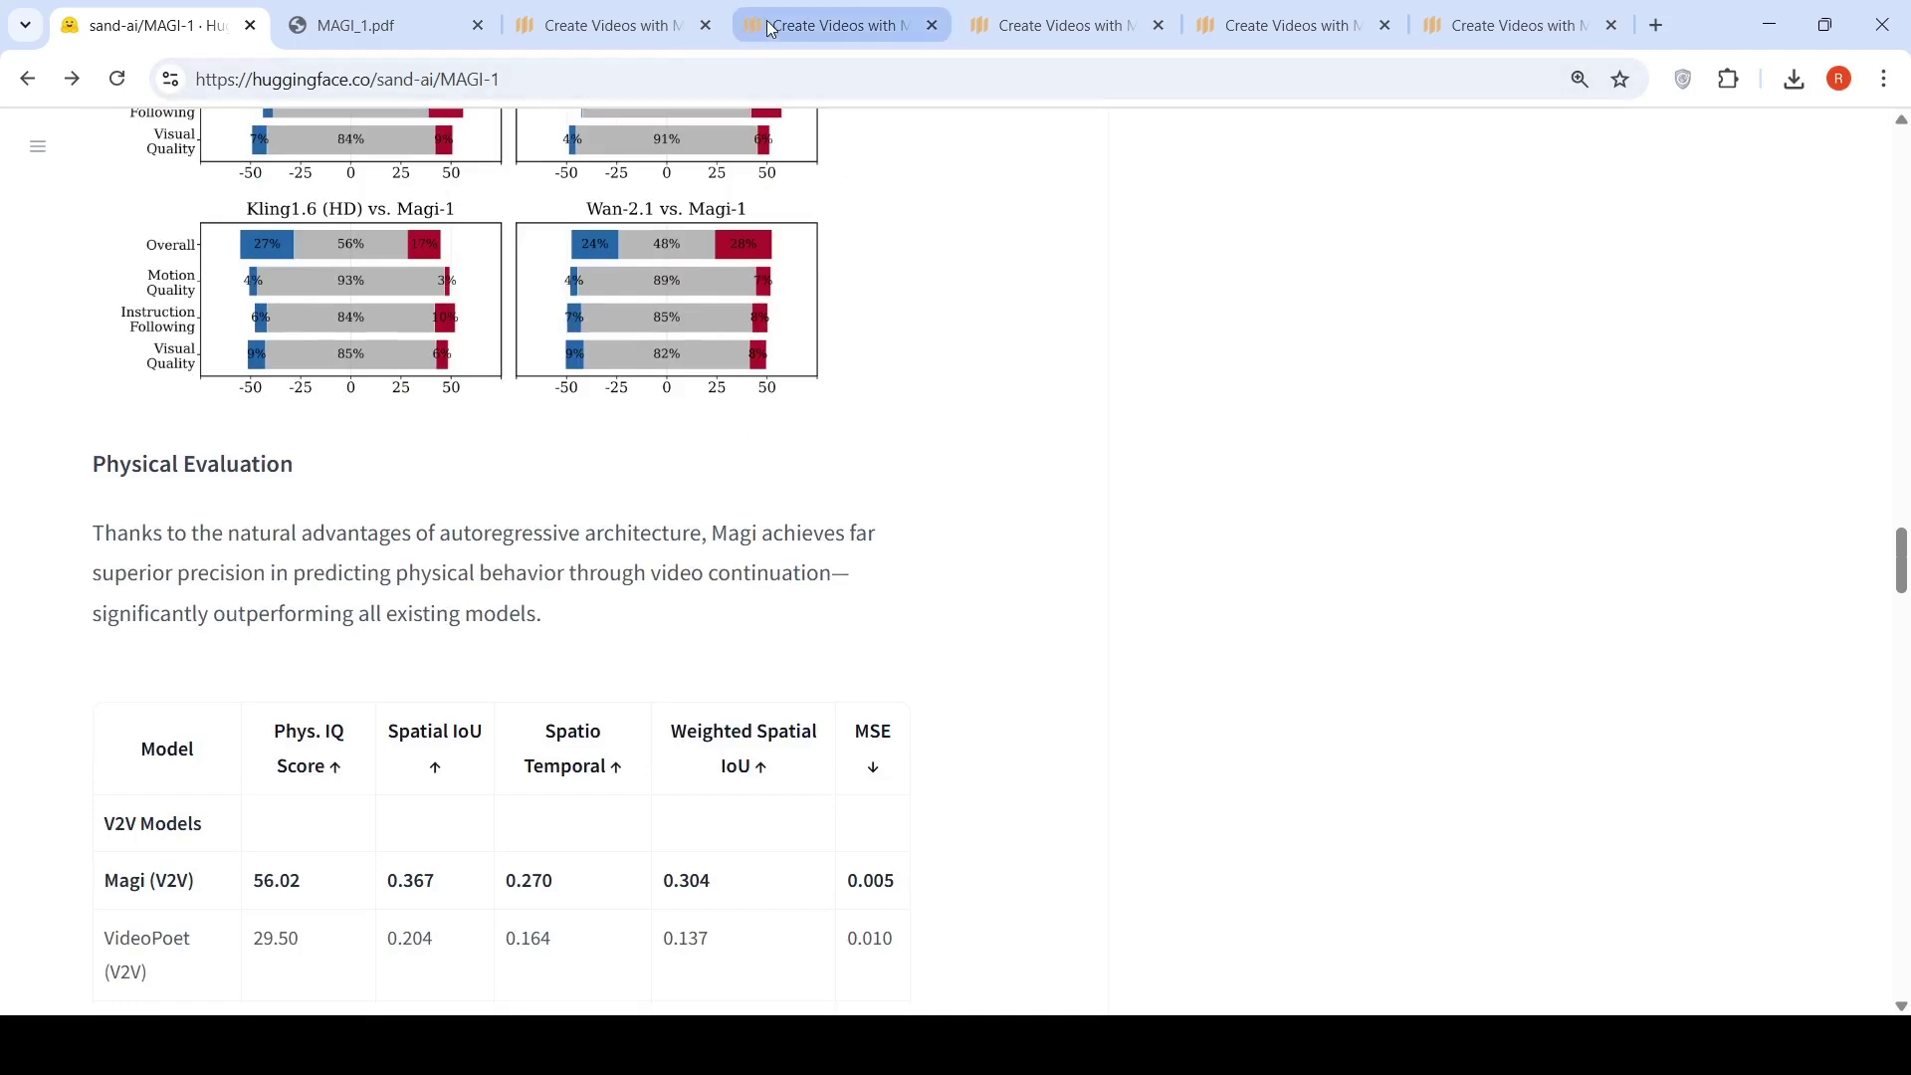
Step: Watch the reading-man video, then the finished Tom and Jerry dance video
left_click(609, 12)
scroll(1424, 524, "down", 3)
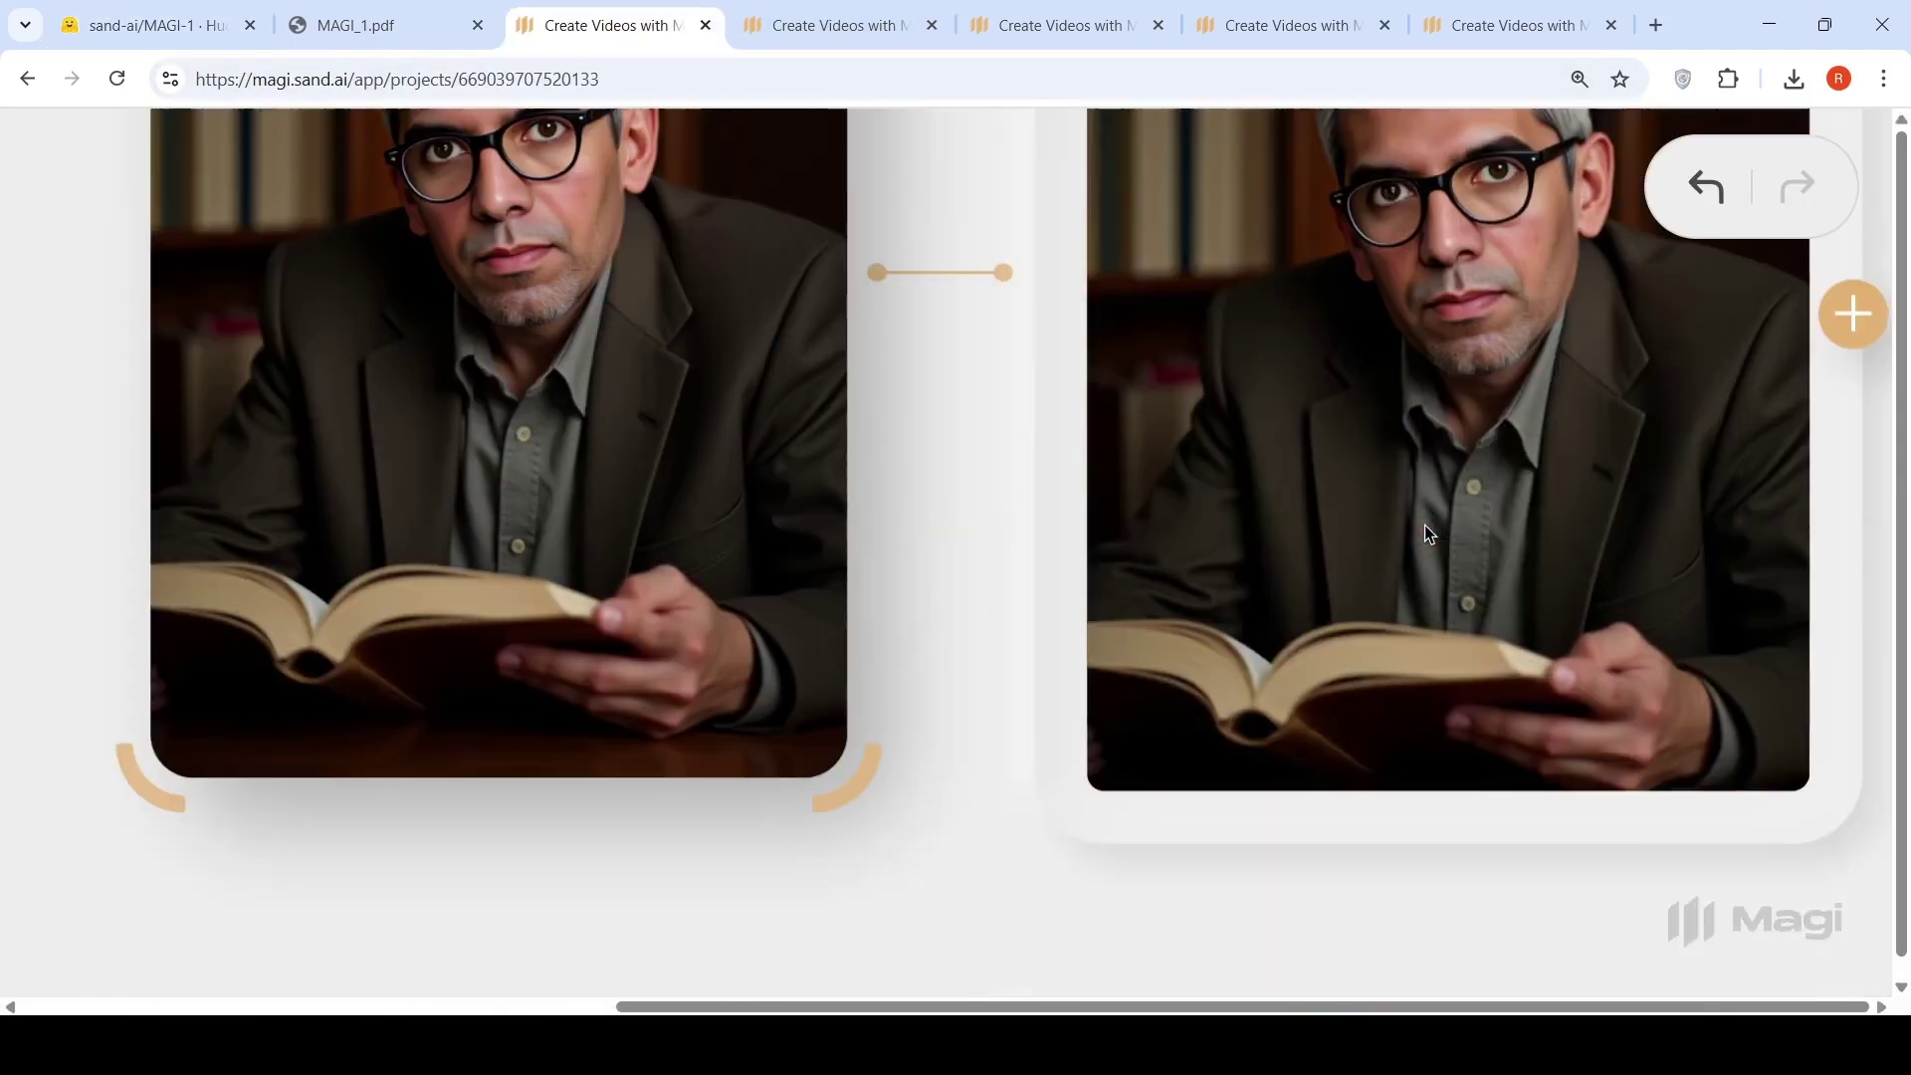
scroll(1450, 438, "up", 1)
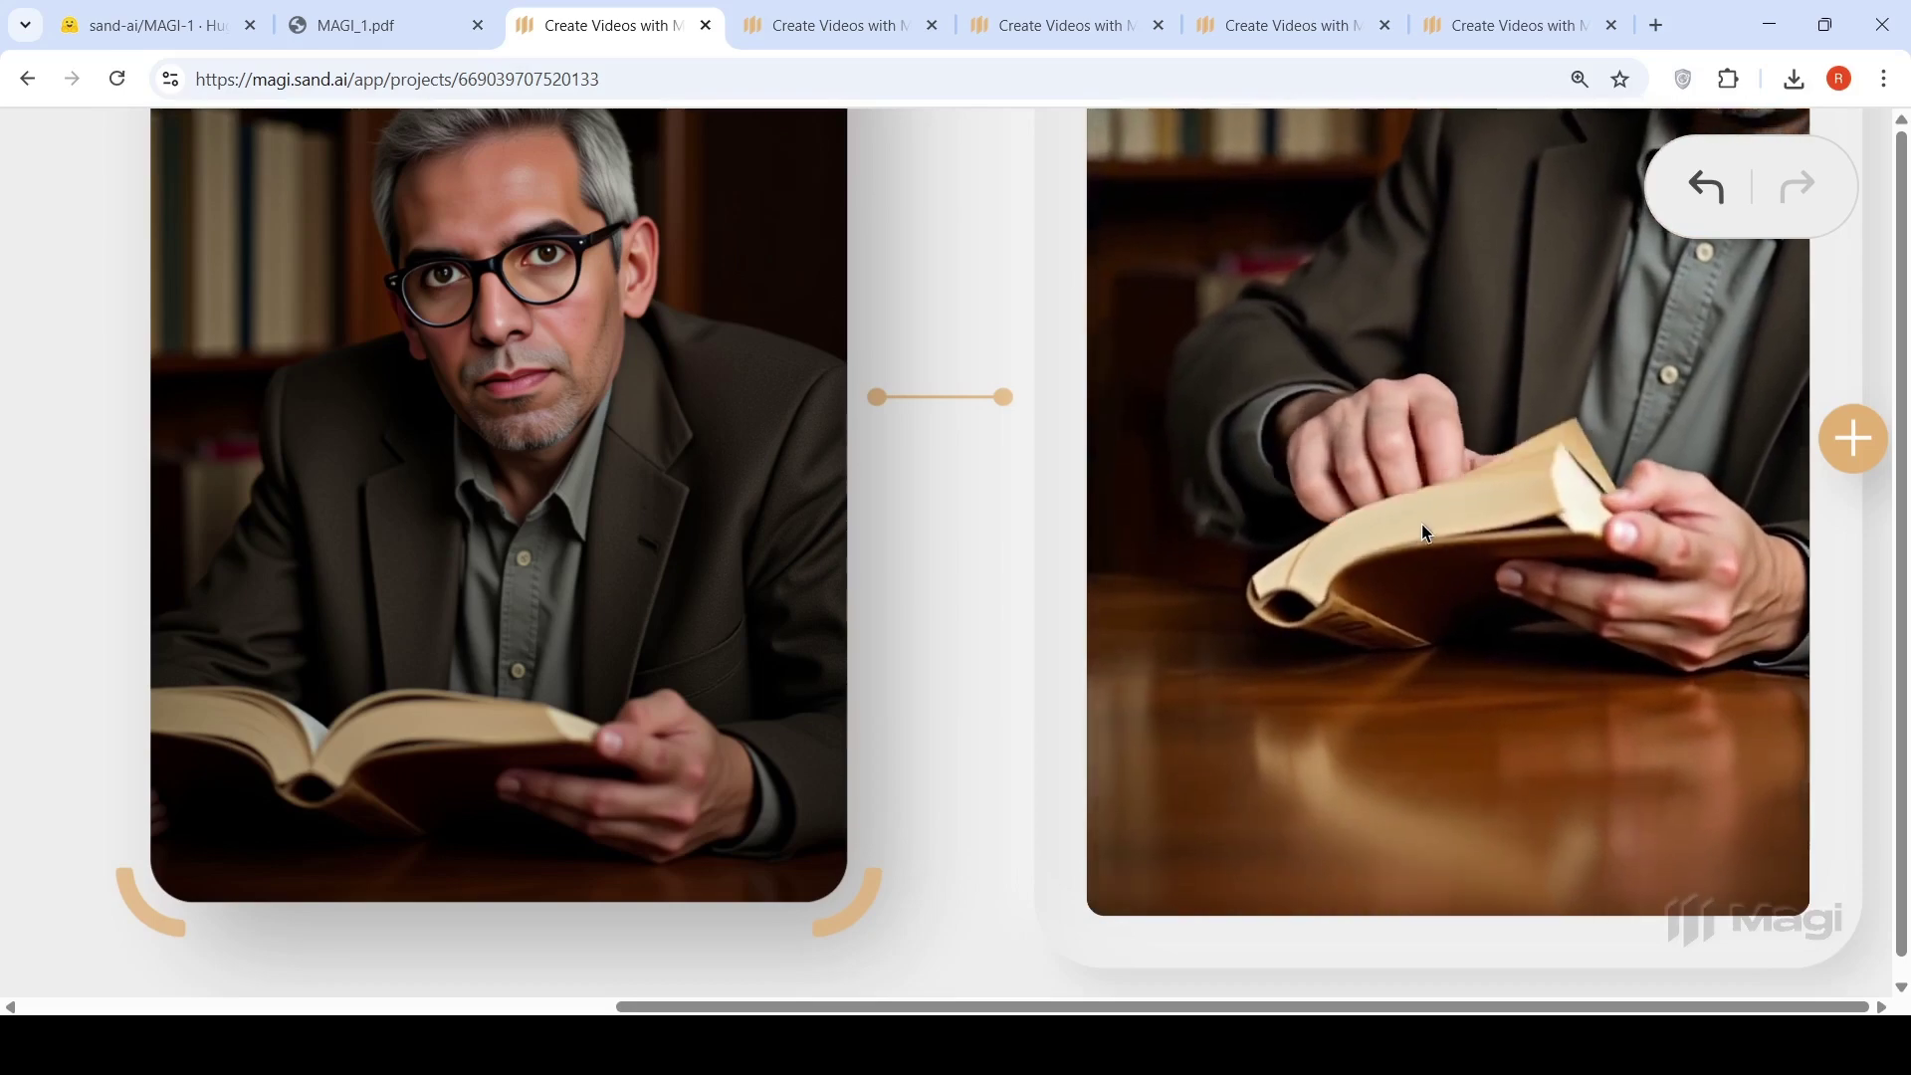
scroll(1440, 524, "up", 1)
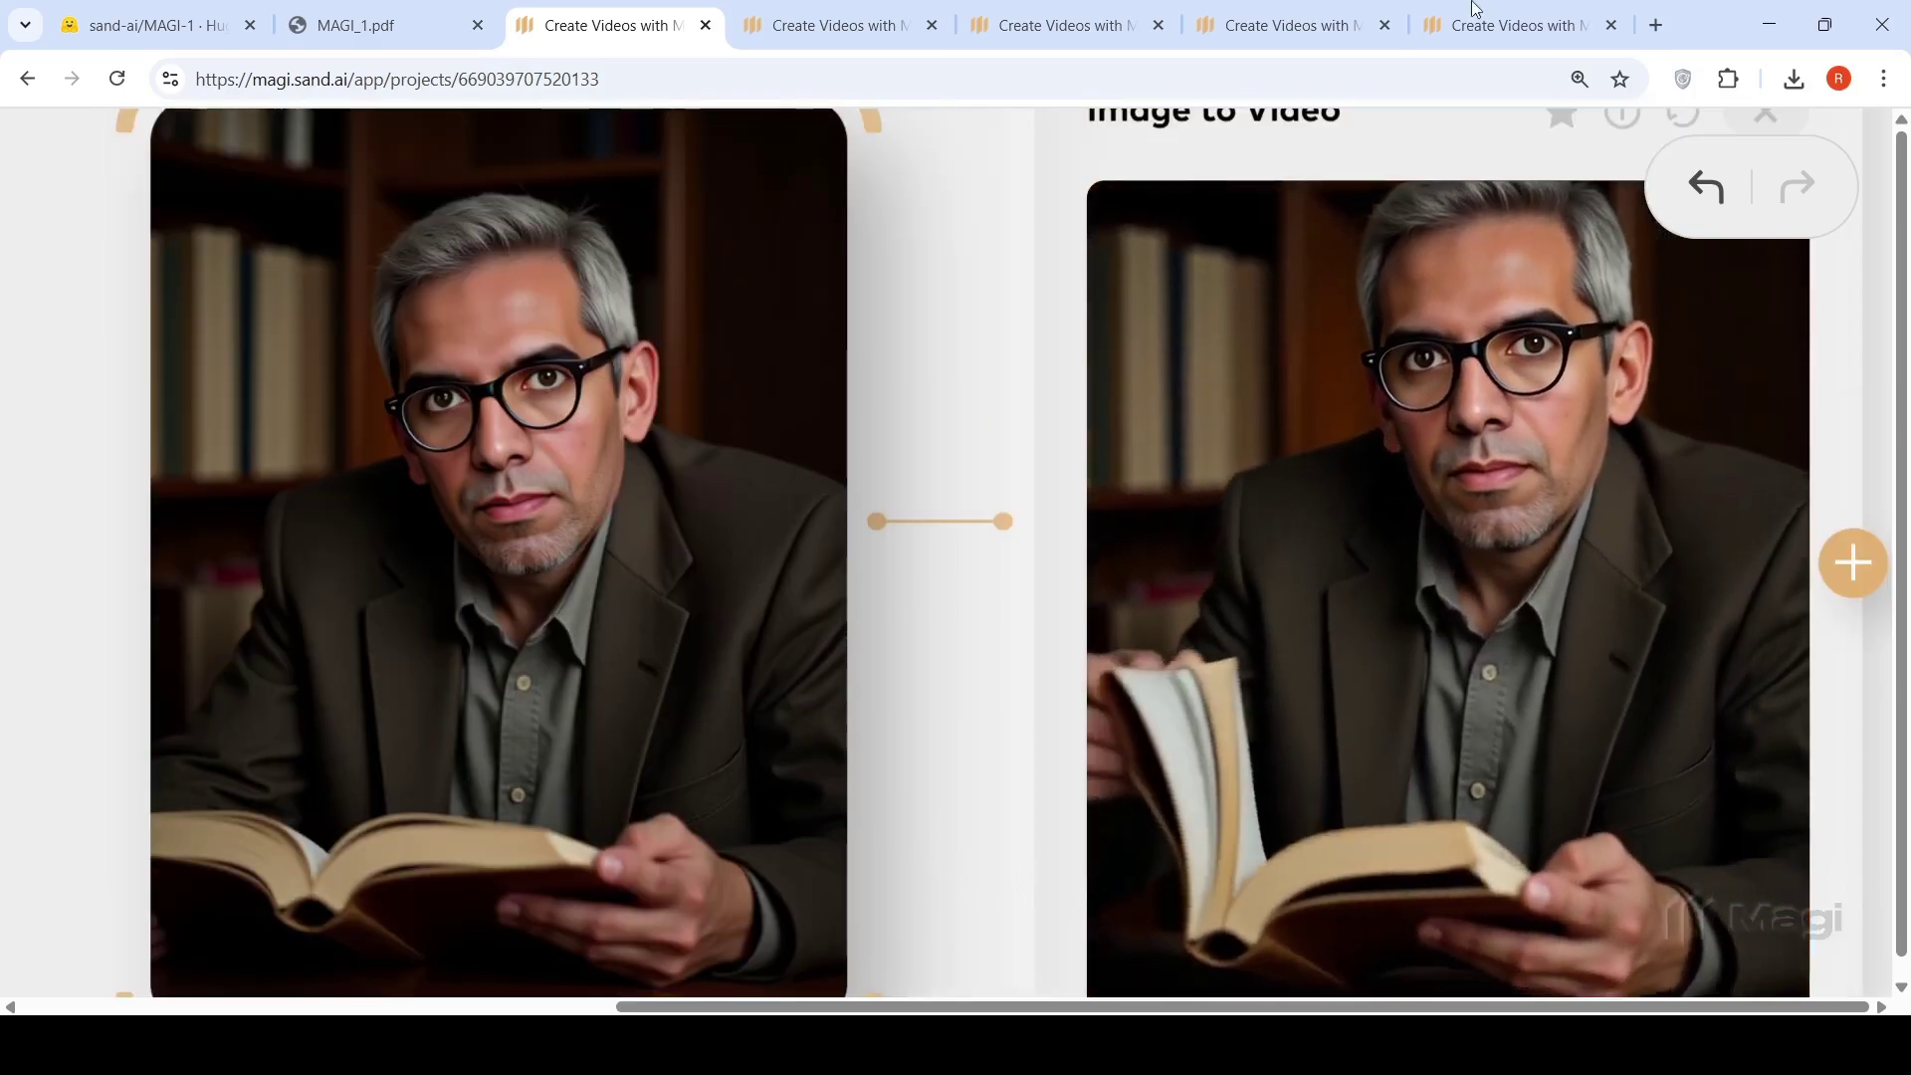
left_click(1505, 27)
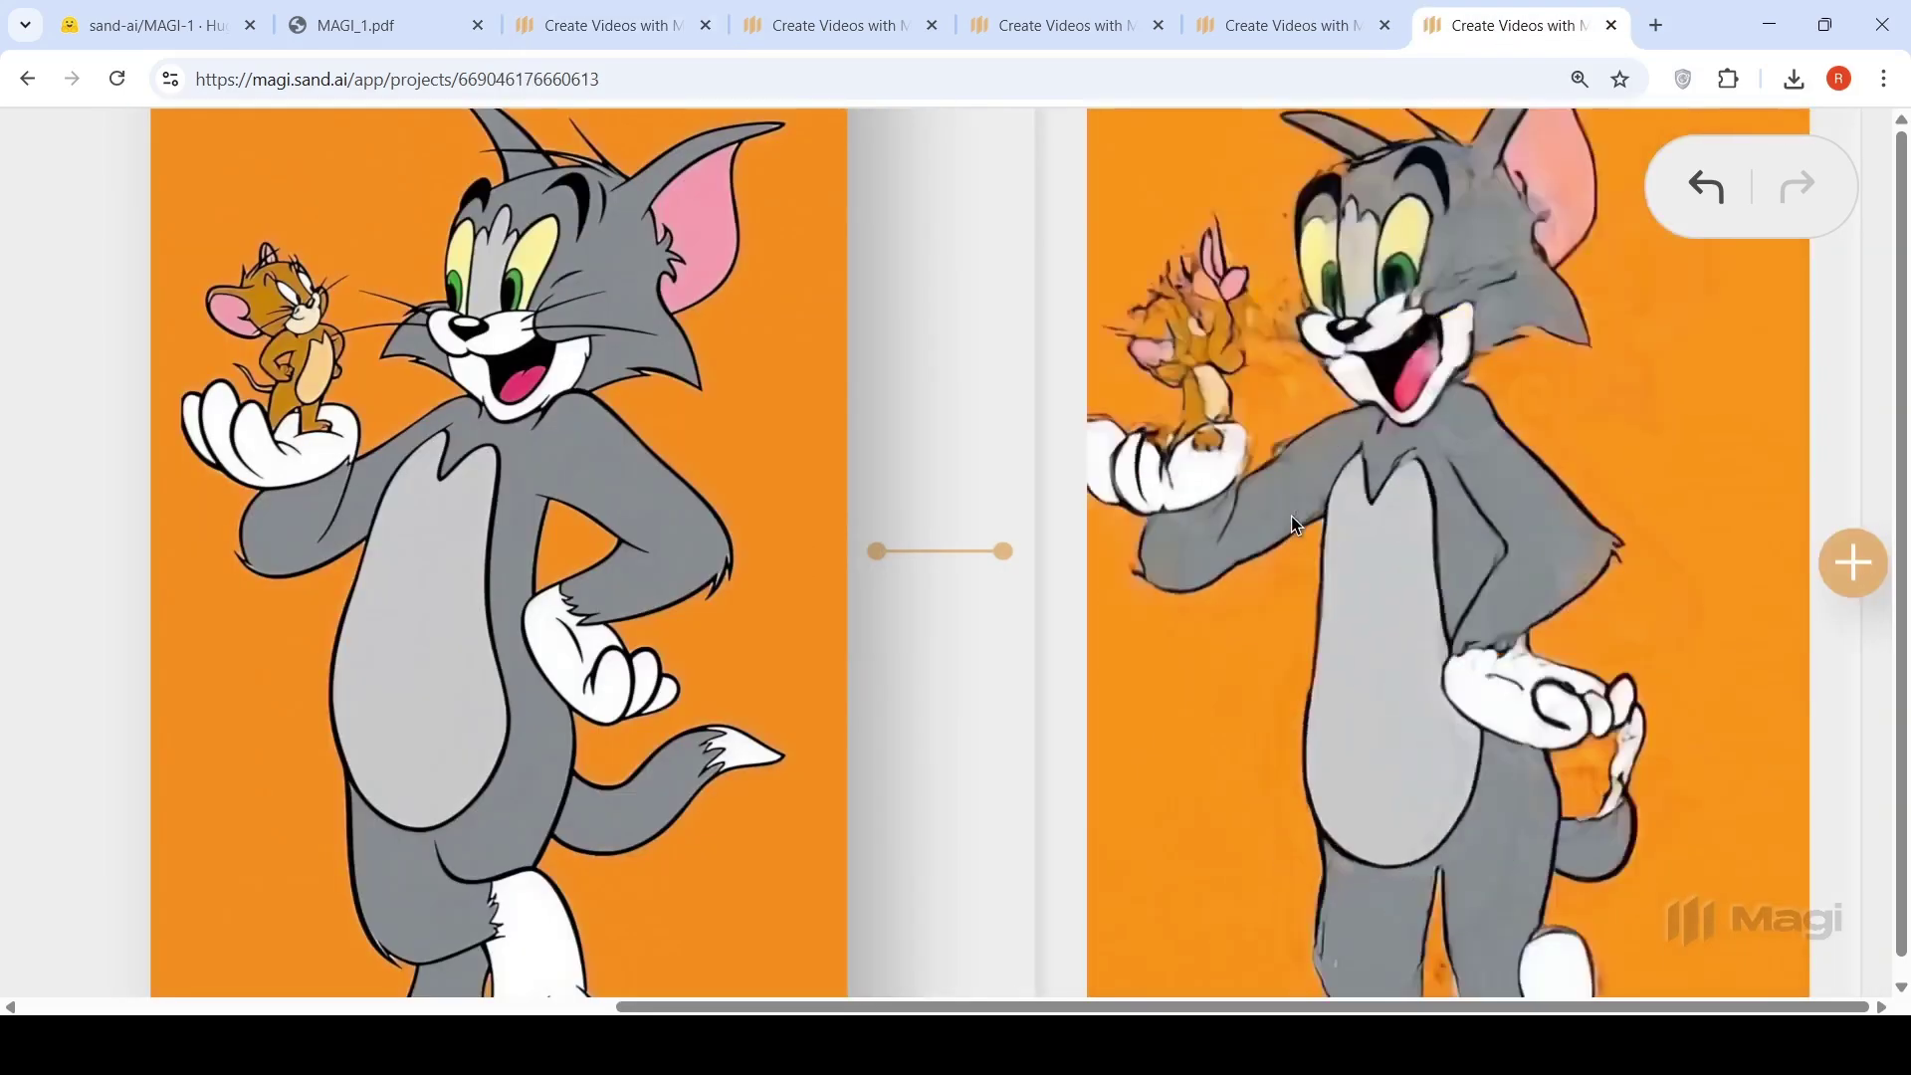
scroll(1293, 516, "down", 1)
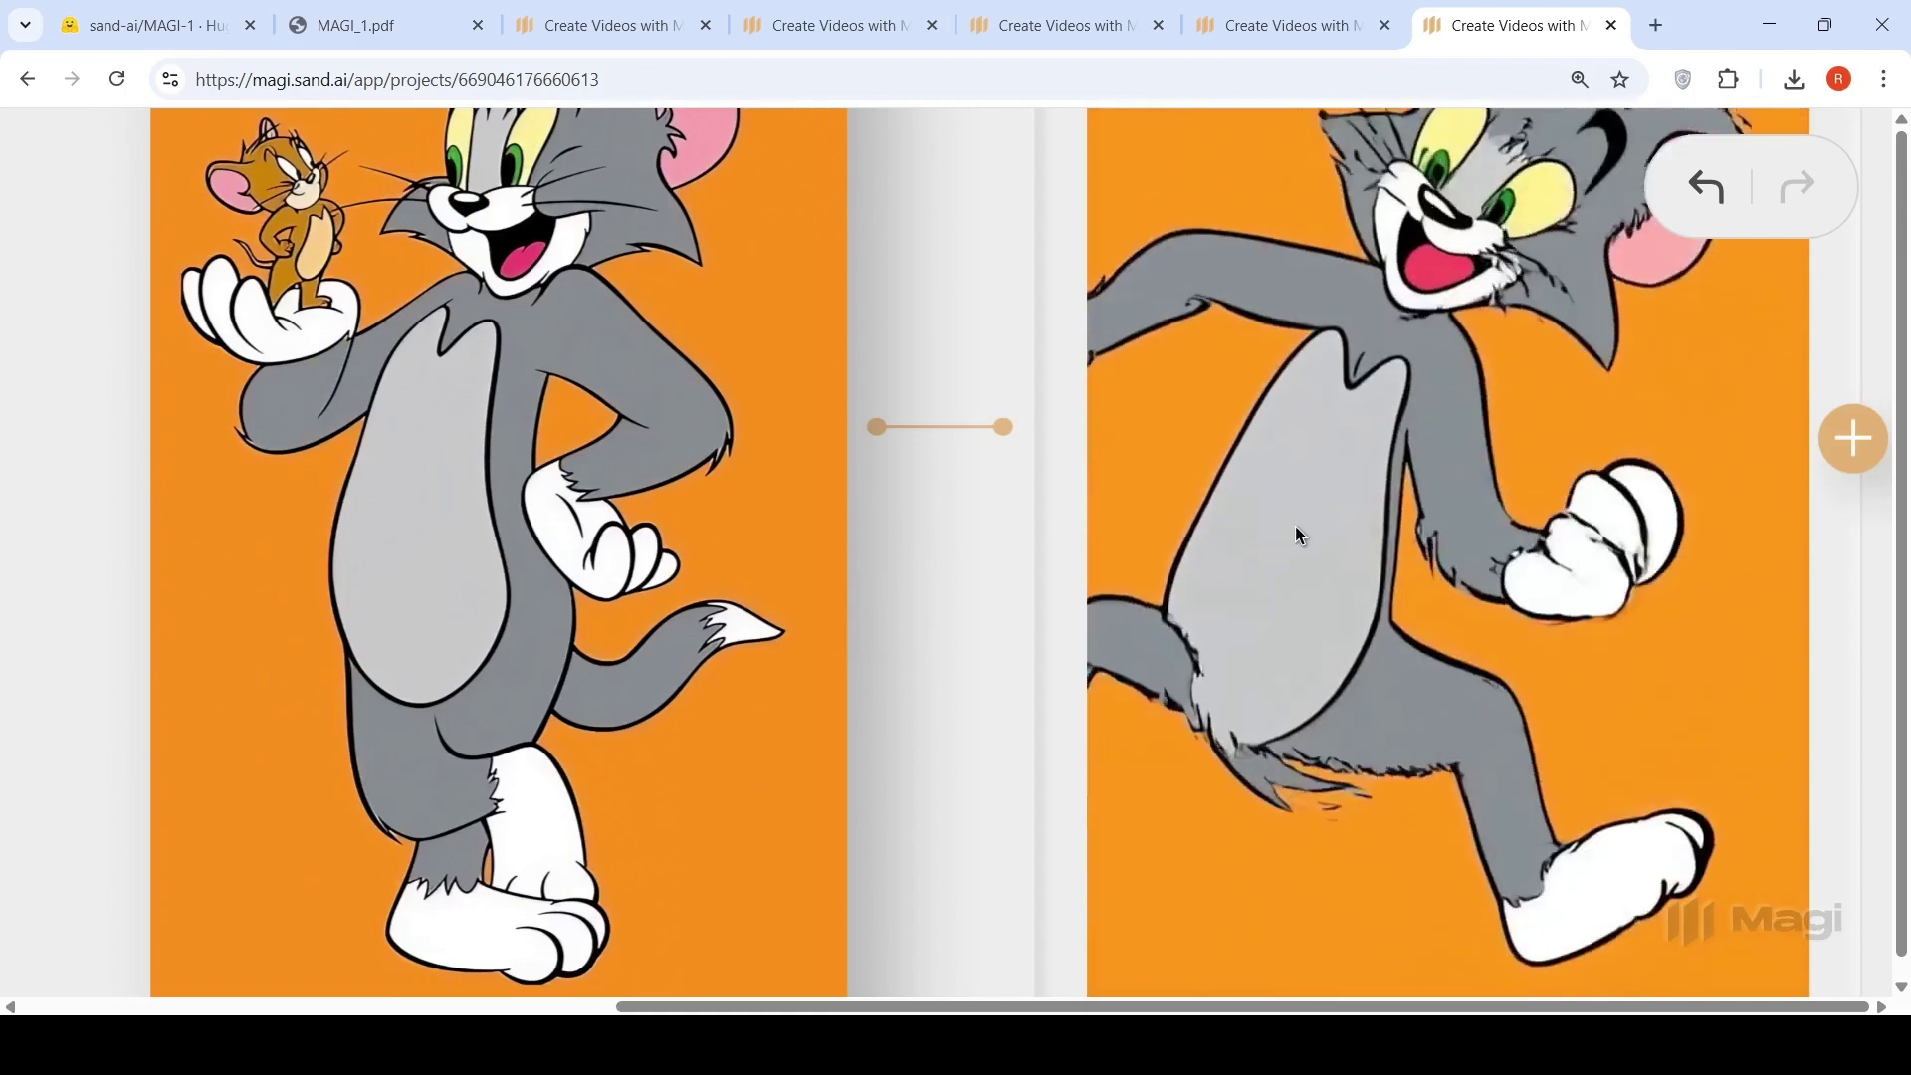
scroll(1413, 519, "up", 1)
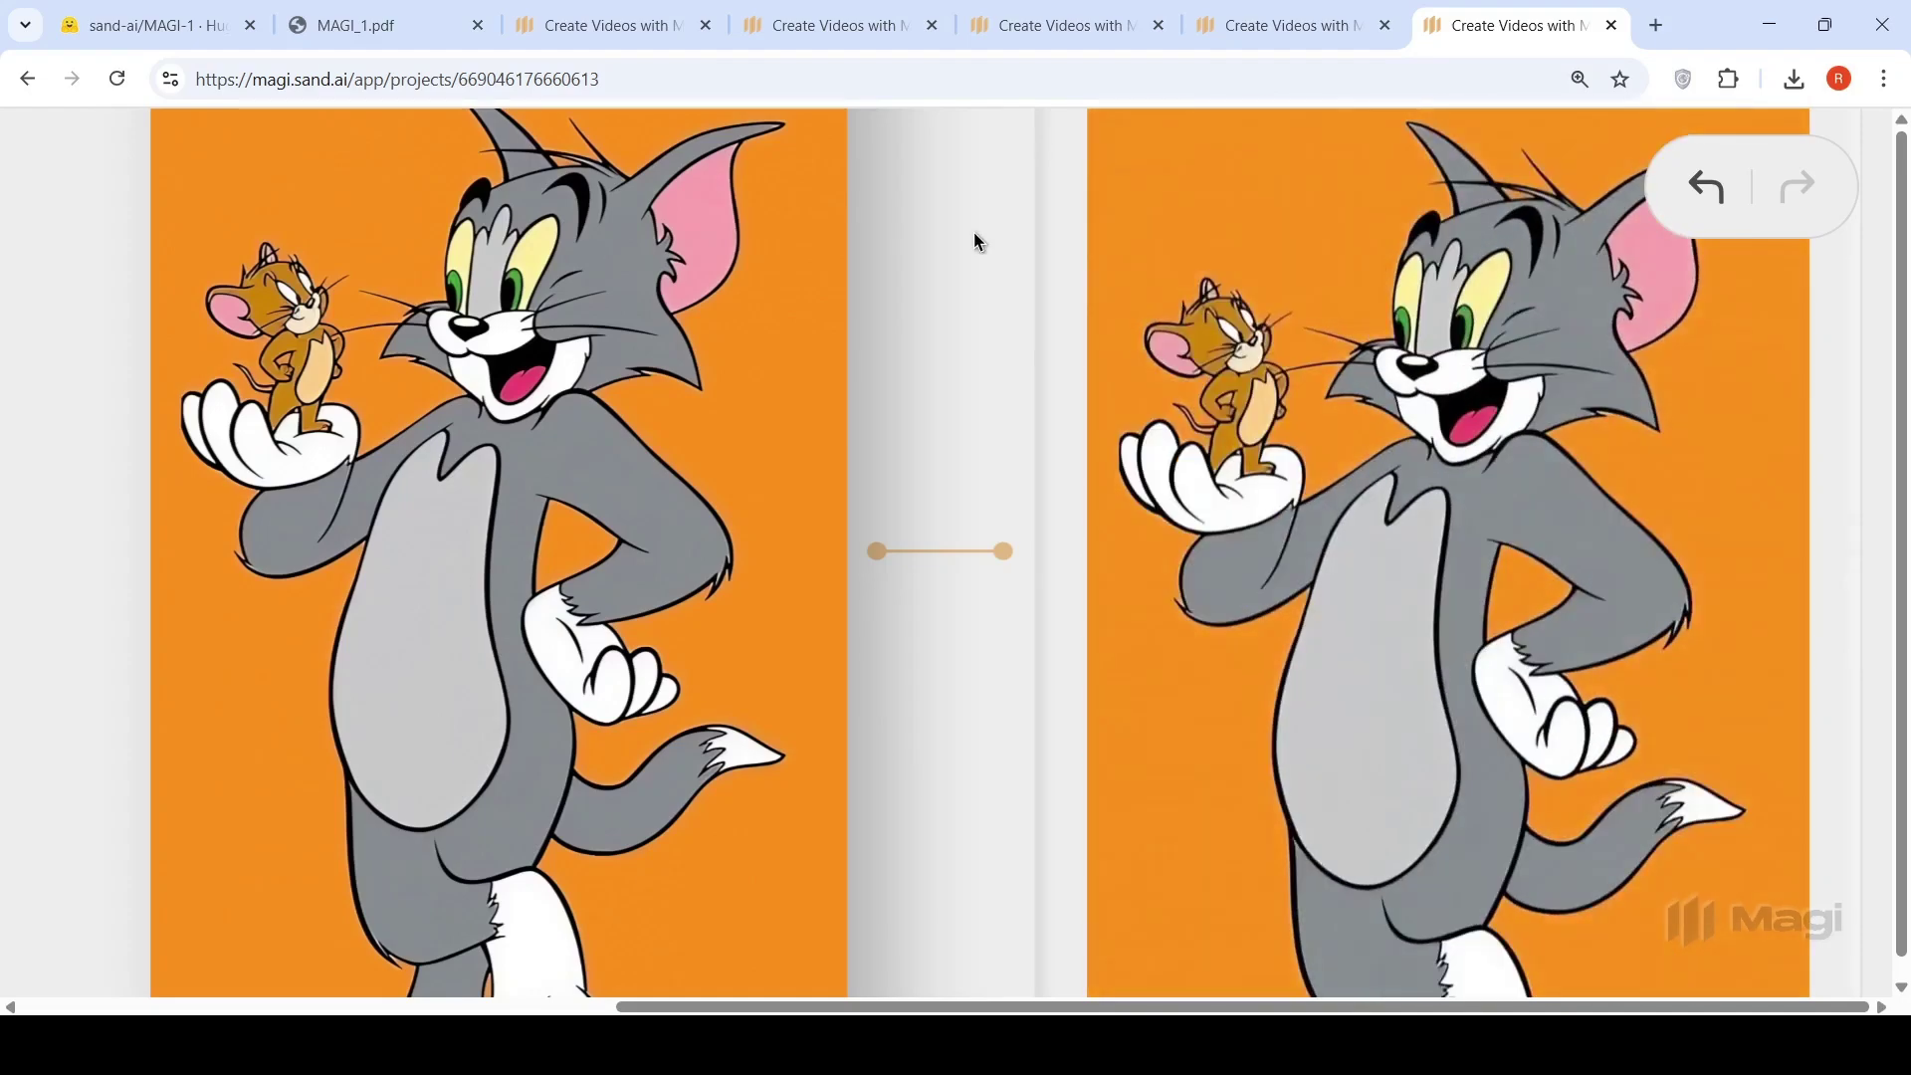
Step: Return to the sand-ai/MAGI-1 card and find its Inference Command section
left_click(154, 25)
scroll(1339, 582, "up", 10)
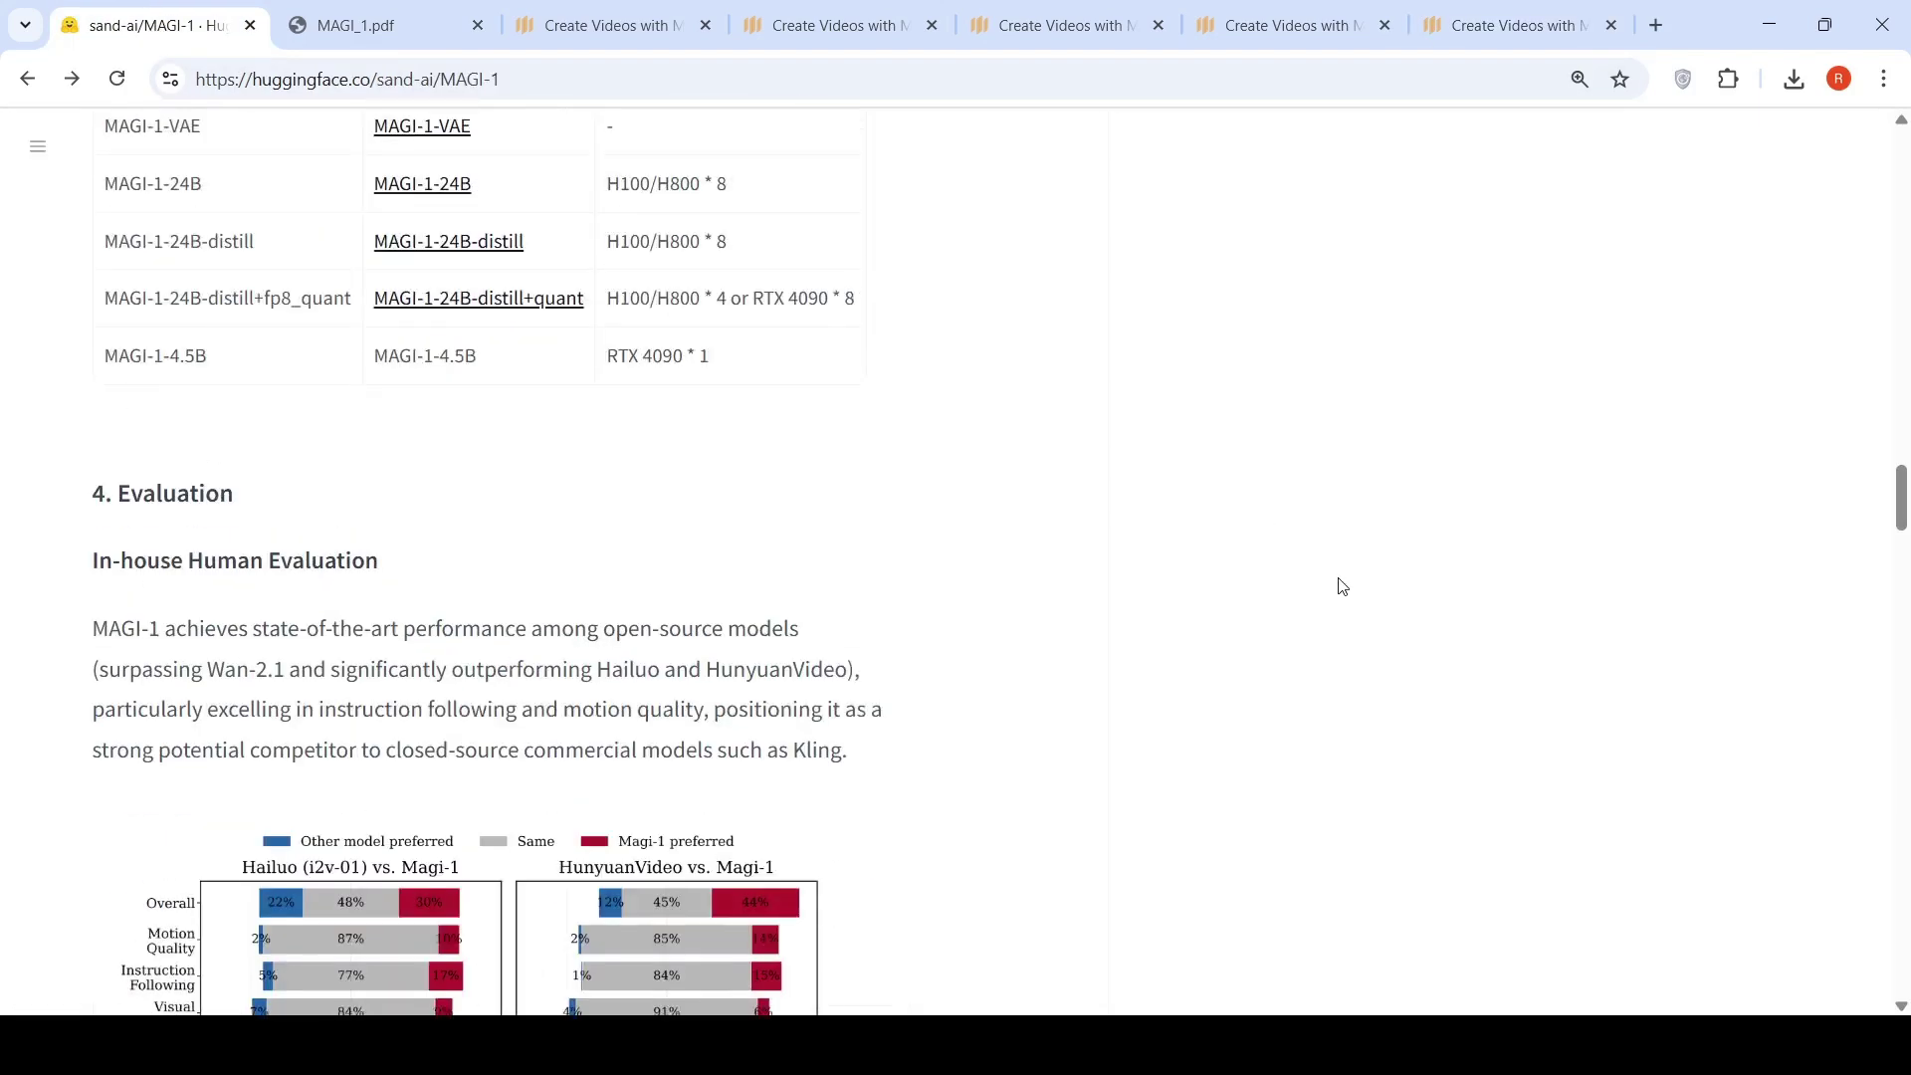
scroll(1244, 428, "down", 15)
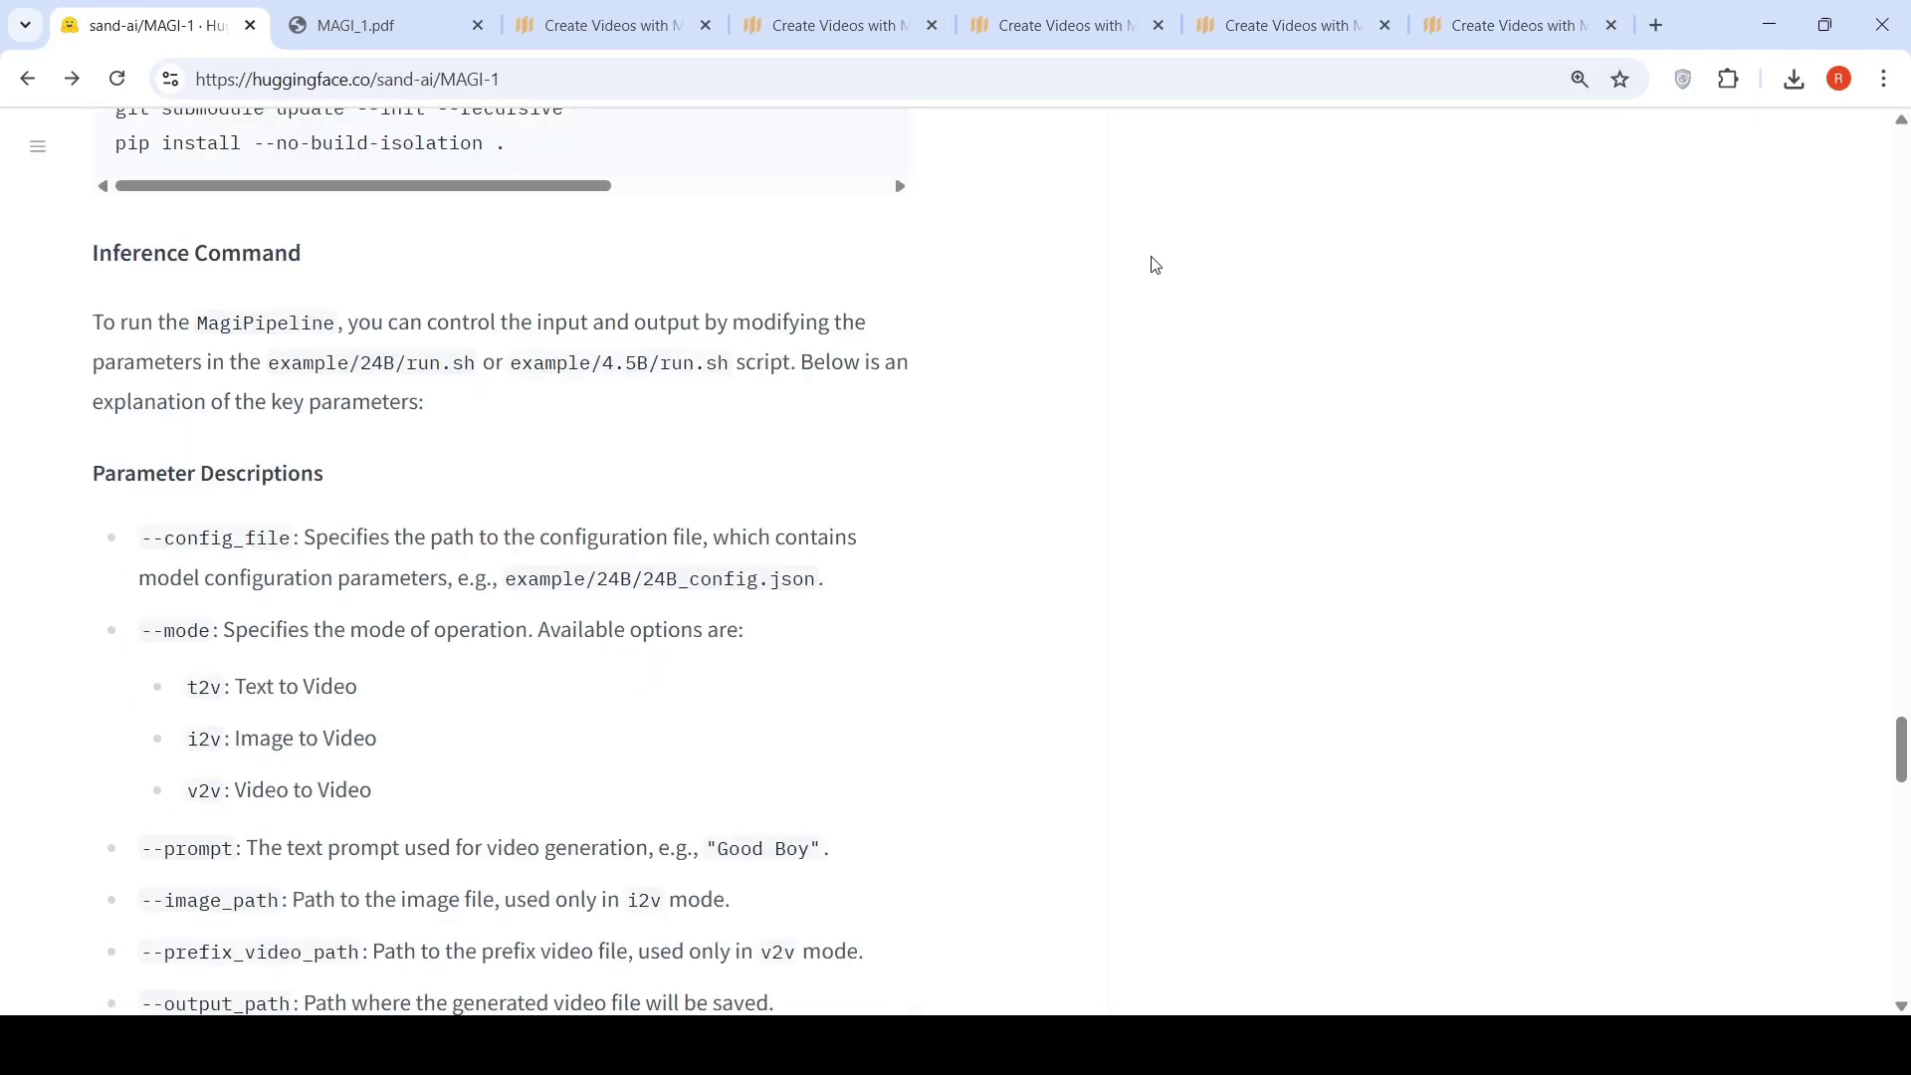